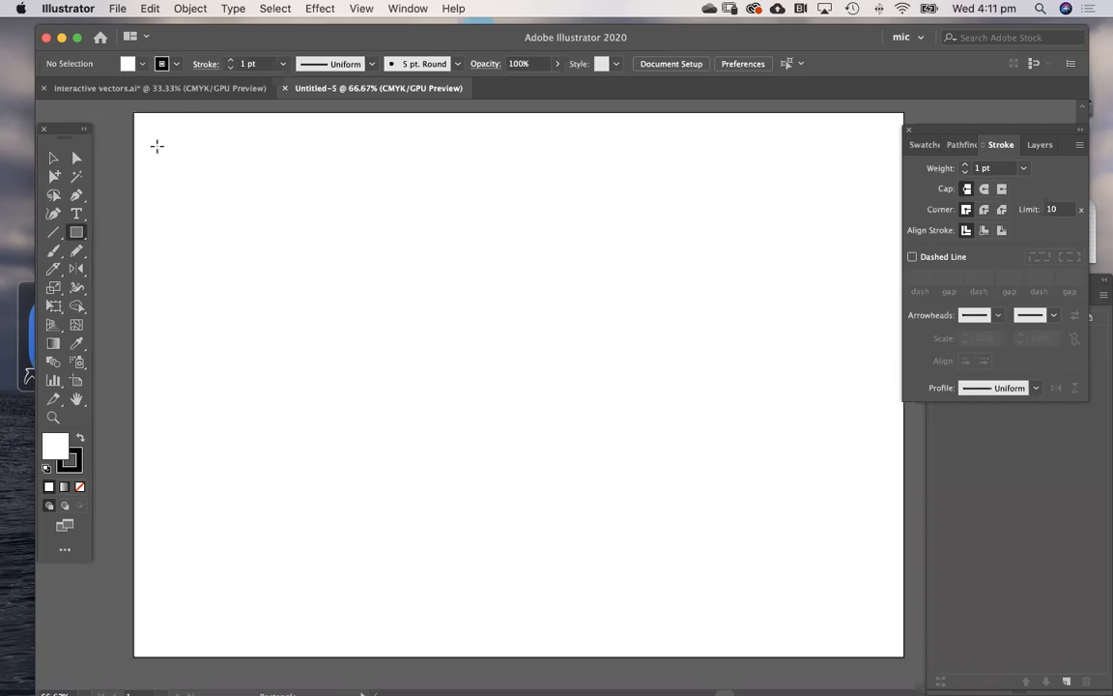
Draw a large rectangle just inside the artboard edges and open Split Into Grid for it.
left_click_drag(158, 133, 885, 633)
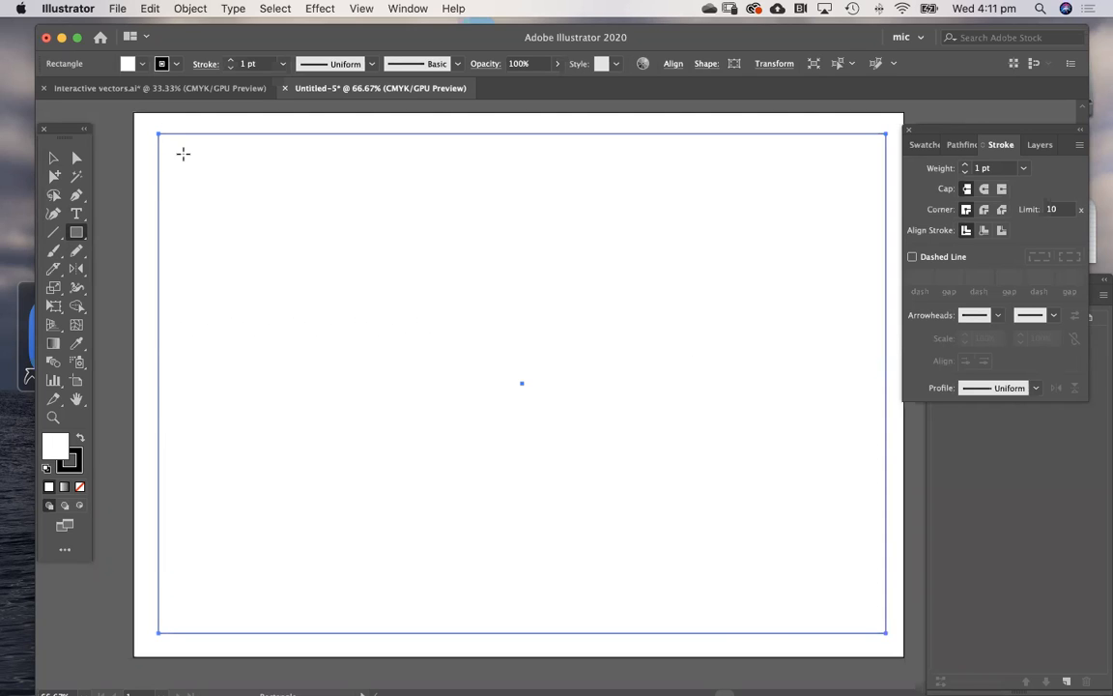
left_click(193, 11)
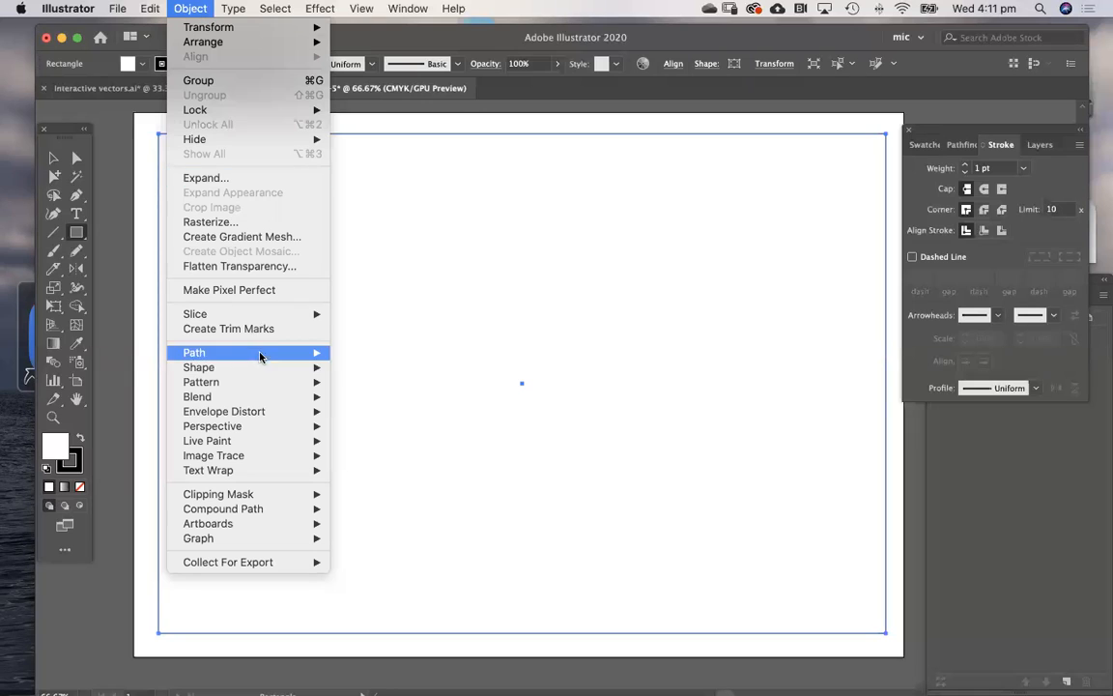
mouse_move(255, 369)
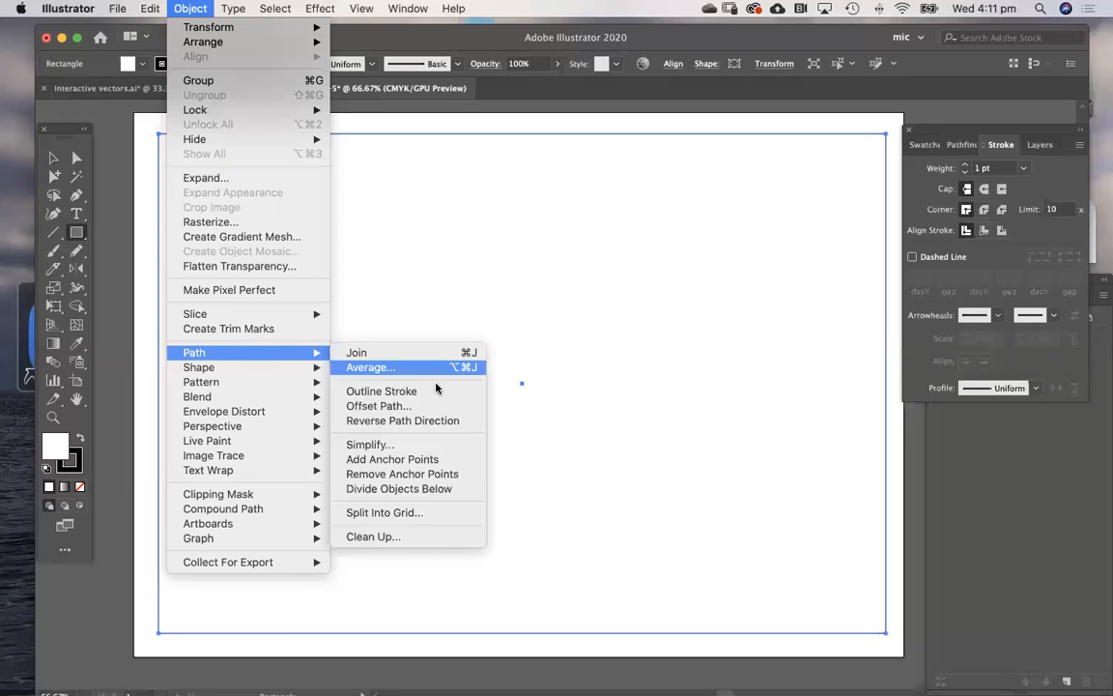
left_click(403, 515)
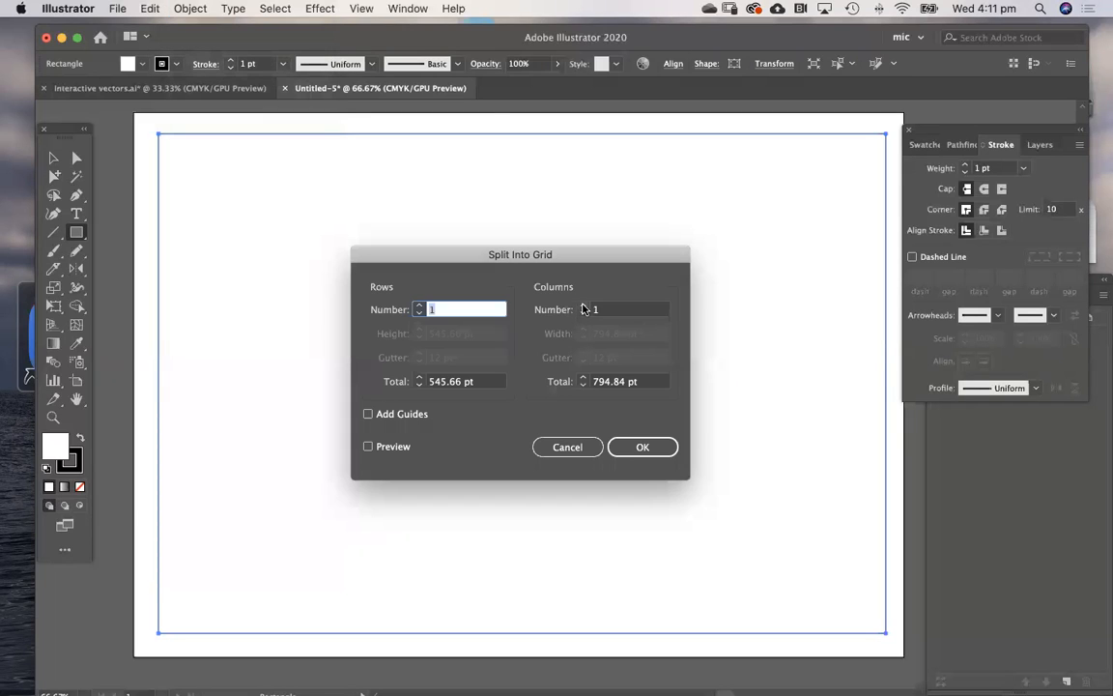
Try a grid split of 4 columns and 3 rows with the preview turned on.
double_click(583, 305)
left_click(368, 446)
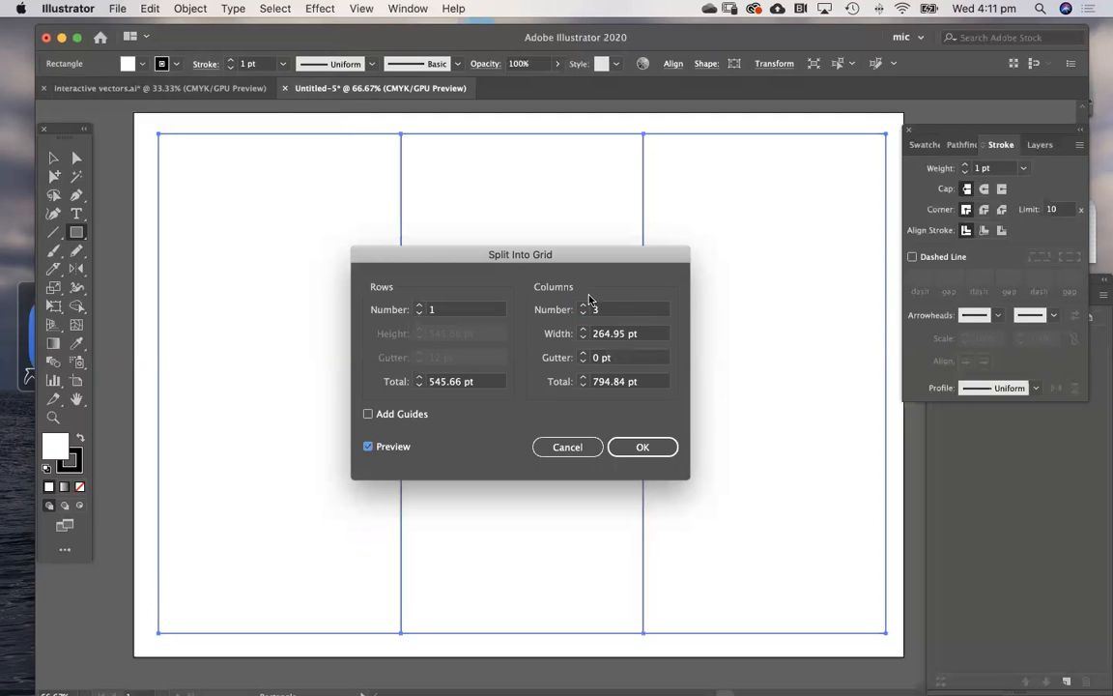
left_click(587, 306)
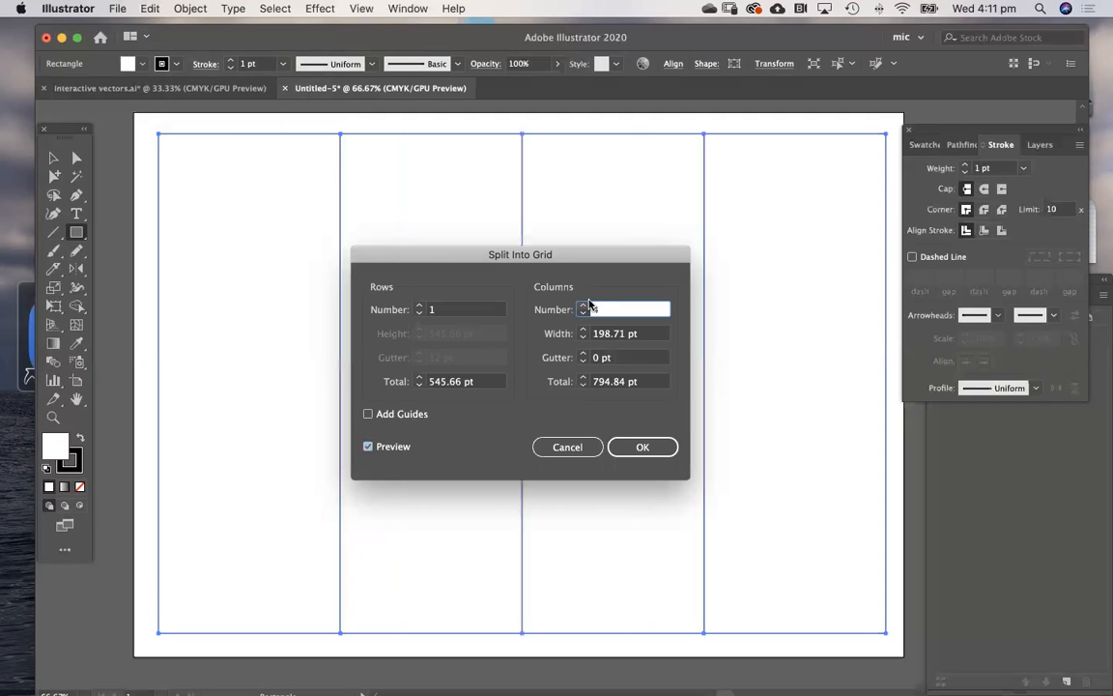
left_click(420, 314)
left_click(420, 305)
left_click(419, 305)
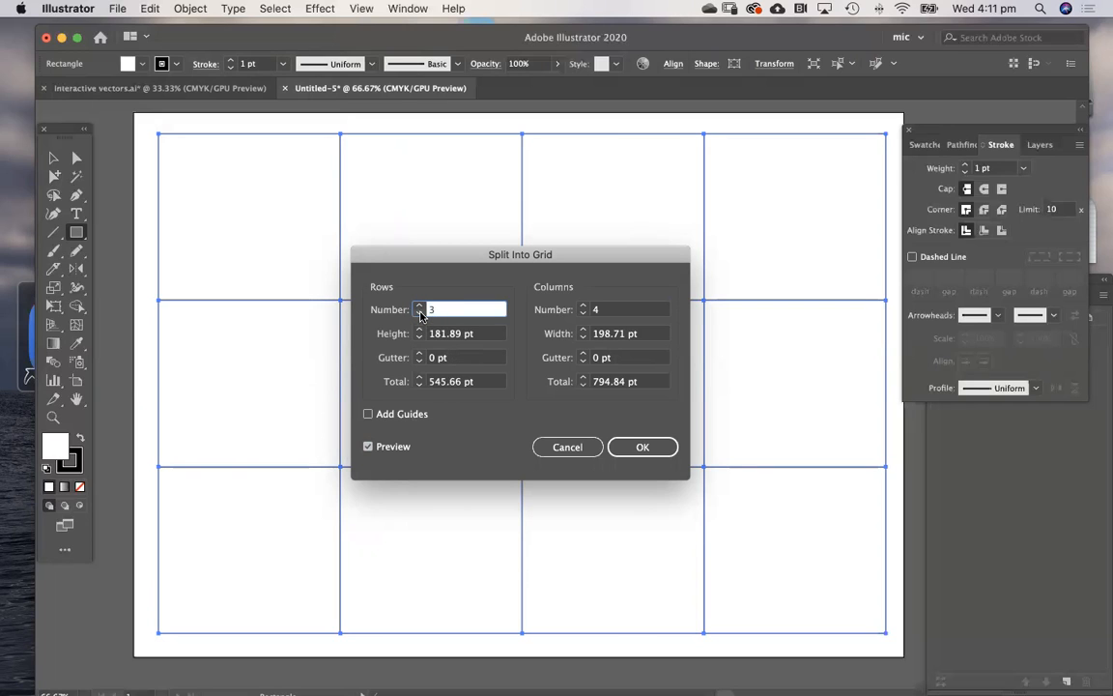
Reduce the grid split to 1 row and 2 columns and move the dialog off the page centre.
left_click(420, 313)
left_click(420, 313)
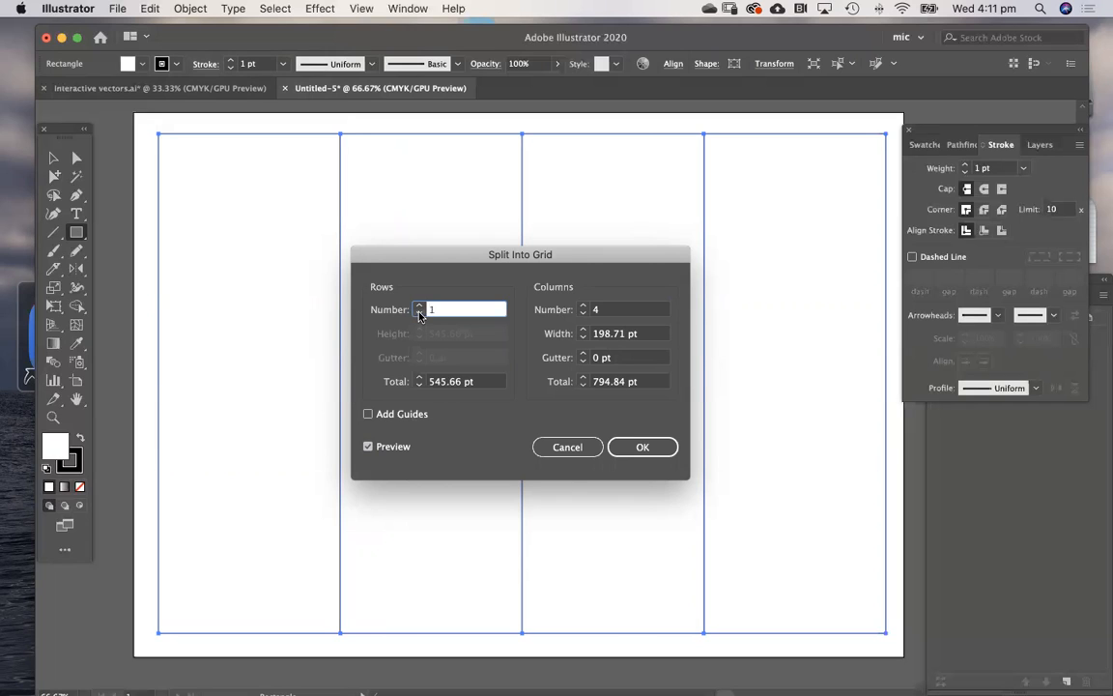
left_click(583, 313)
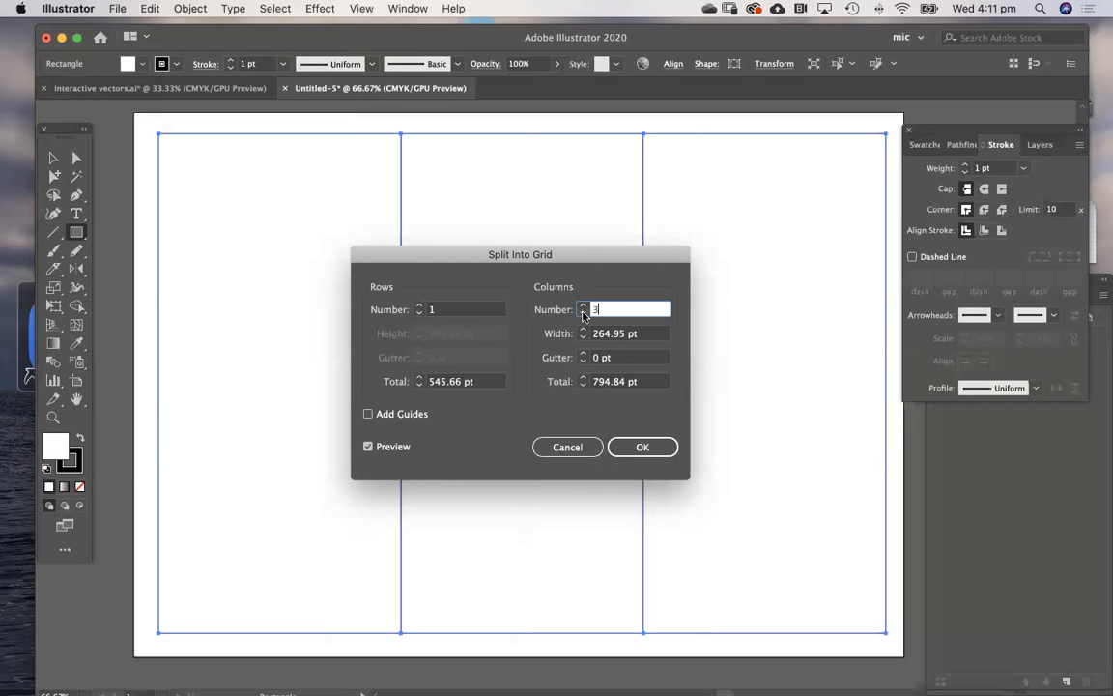
left_click(583, 313)
left_click_drag(544, 258, 746, 219)
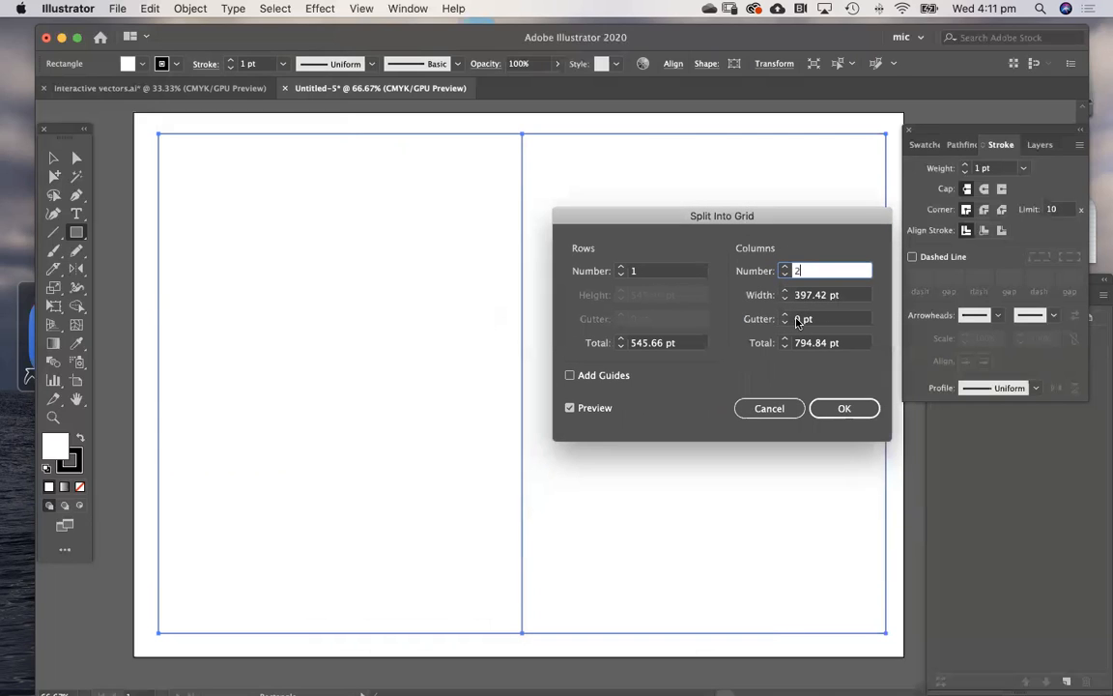
Widen the gutter between the two columns and apply the grid split.
left_click(783, 314)
left_click(783, 314)
left_click(783, 315)
left_click(783, 314)
left_click(783, 315)
left_click(783, 314)
left_click(783, 314)
left_click(783, 314)
left_click(782, 314)
left_click(783, 314)
left_click(783, 314)
left_click(783, 315)
left_click(783, 314)
left_click(783, 314)
left_click(861, 411)
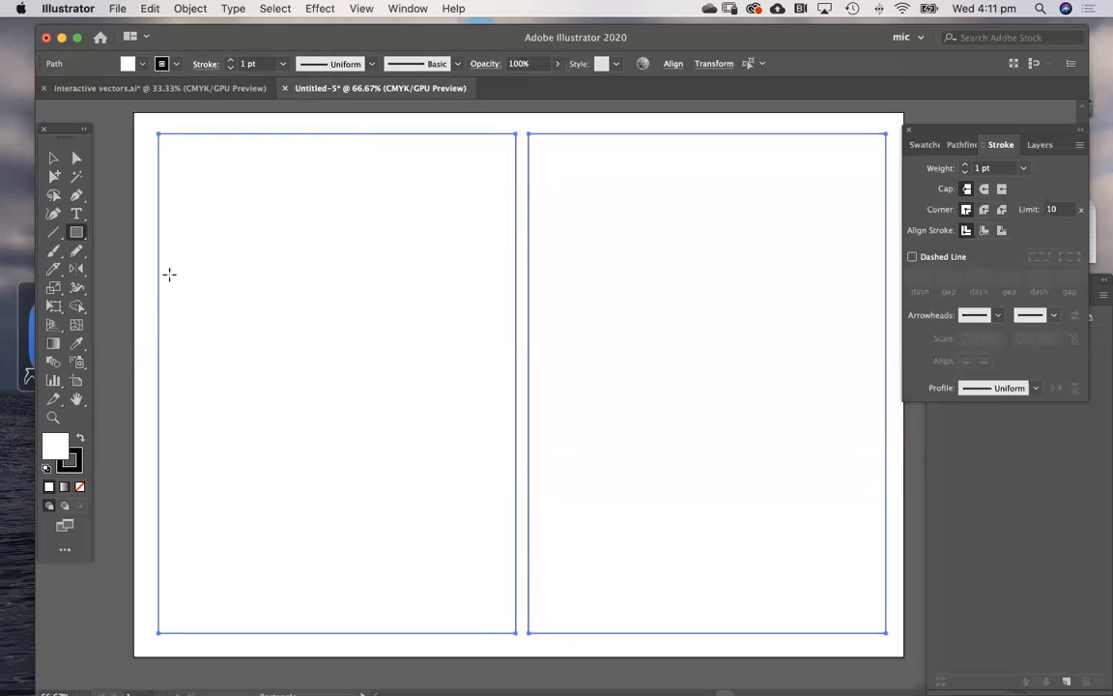
Create an area text frame with placeholder text in the lower part of the left column, inset from its border.
left_click(53, 157)
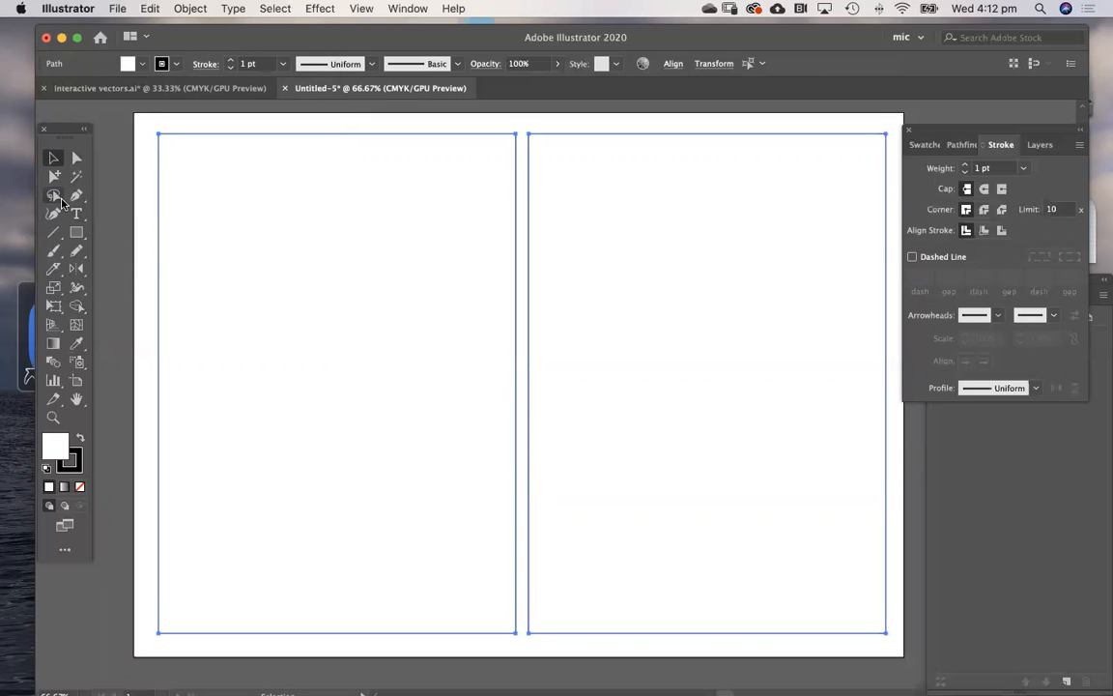
left_click(77, 212)
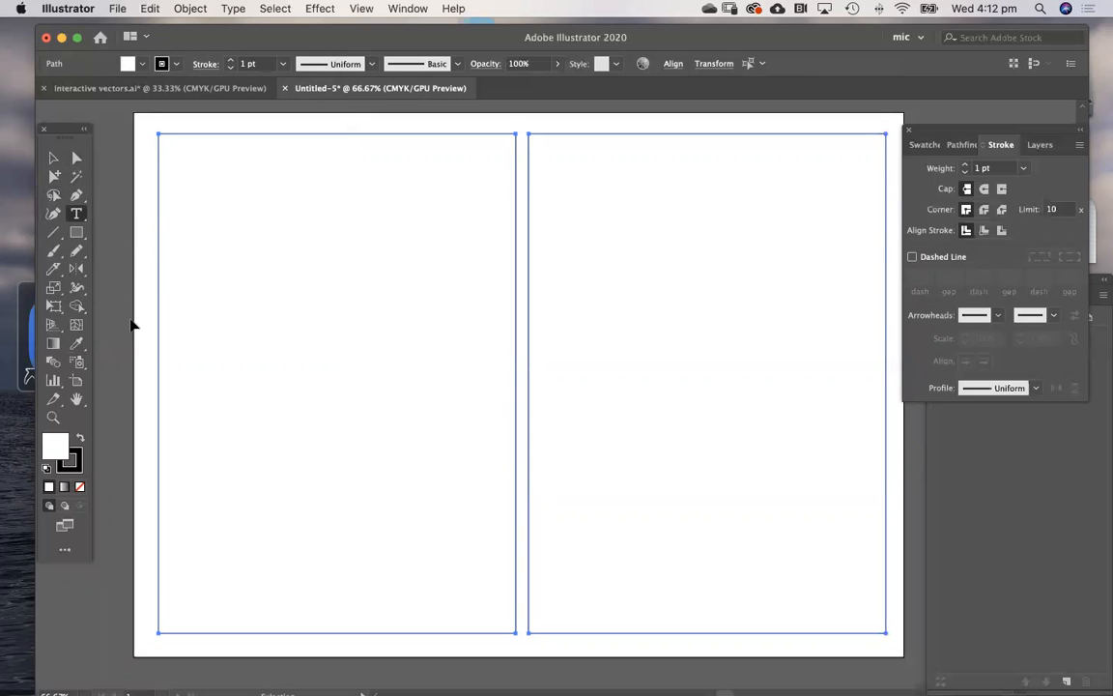
key("super+shift+a")
left_click_drag(179, 319, 497, 611)
left_click(54, 158)
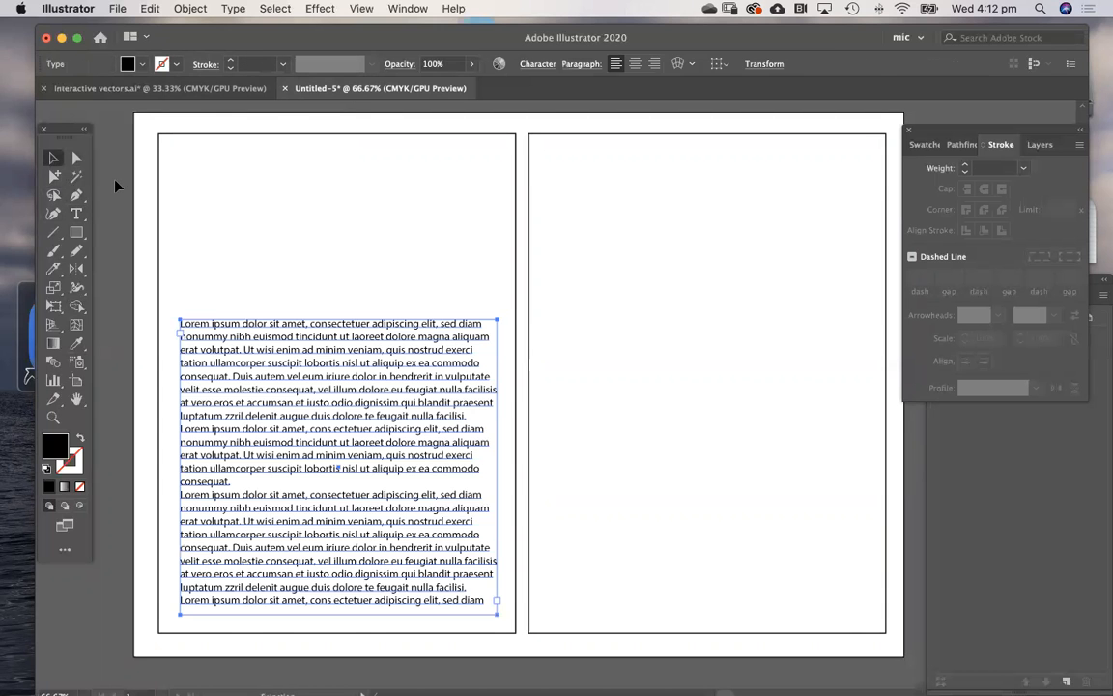
left_click(102, 160)
Copy all the placeholder text and paste it back into the same frame so the text overflows.
left_click(290, 353)
double_click(273, 365)
key("super+a")
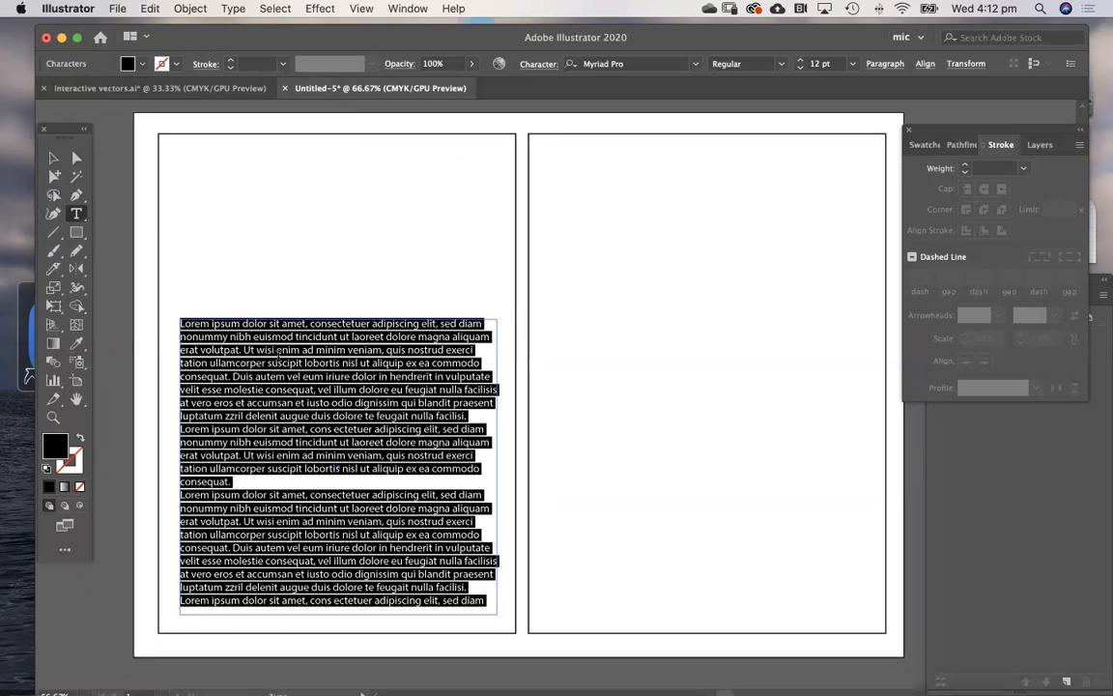
left_click(279, 354)
key("super+v")
left_click(54, 158)
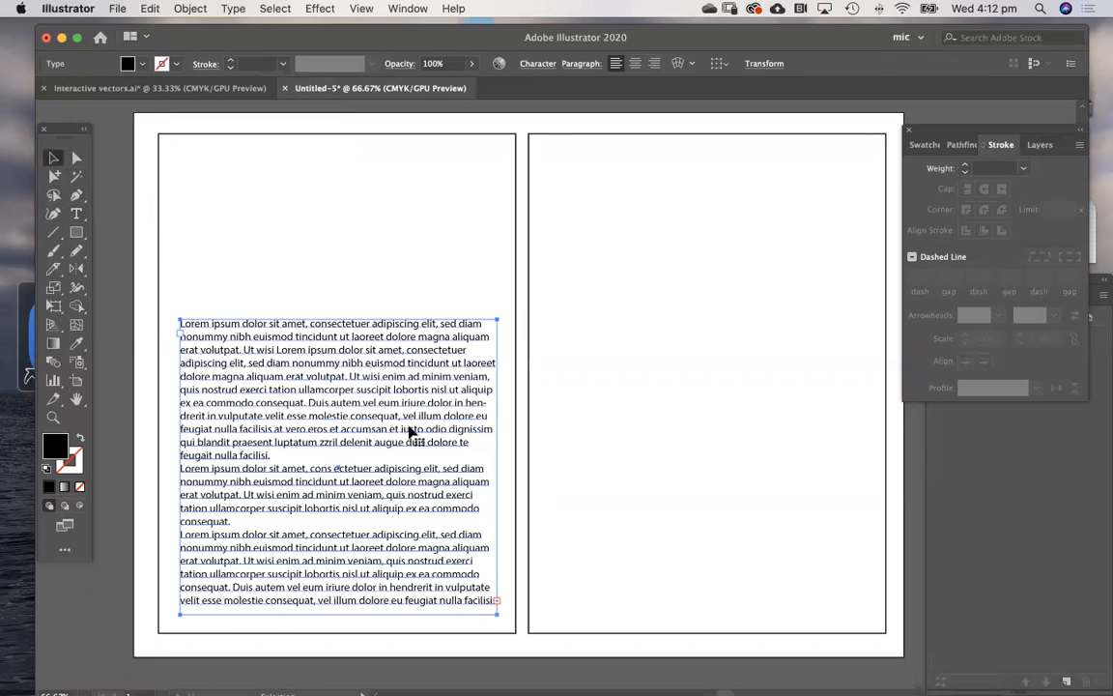
Thread the left frame's overflow text into a new text frame in the lower part of the right column.
scroll(477, 589, "up", 5)
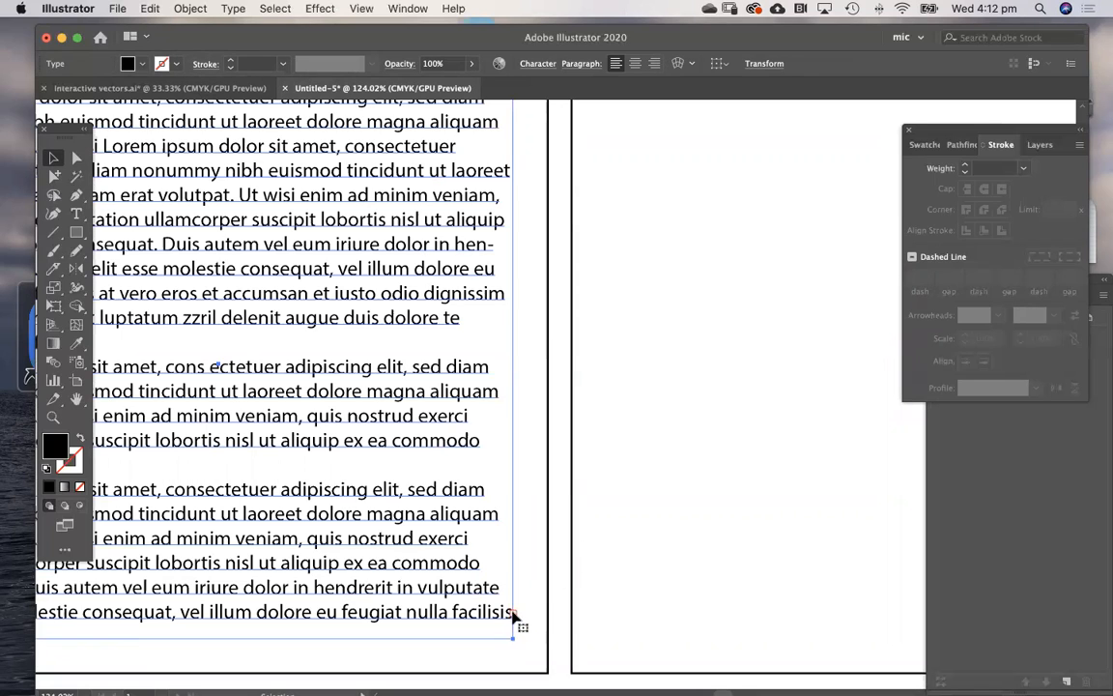
left_click(433, 483, "alt+super")
left_click(435, 484, "alt+super")
left_click_drag(559, 336, 415, 464)
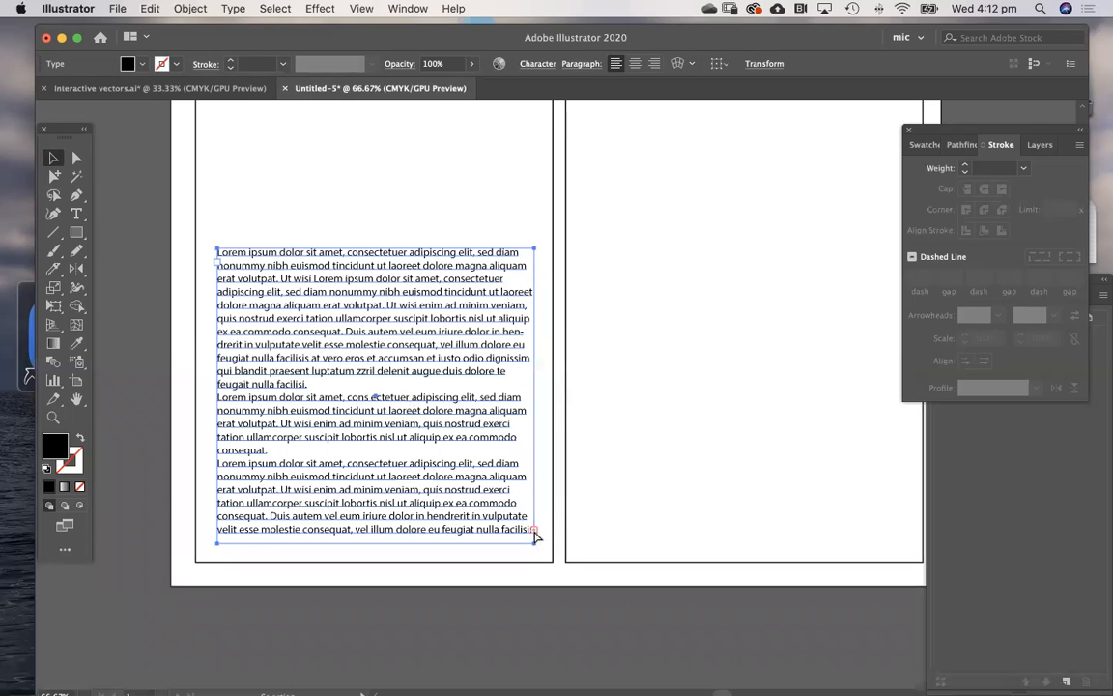
key("t")
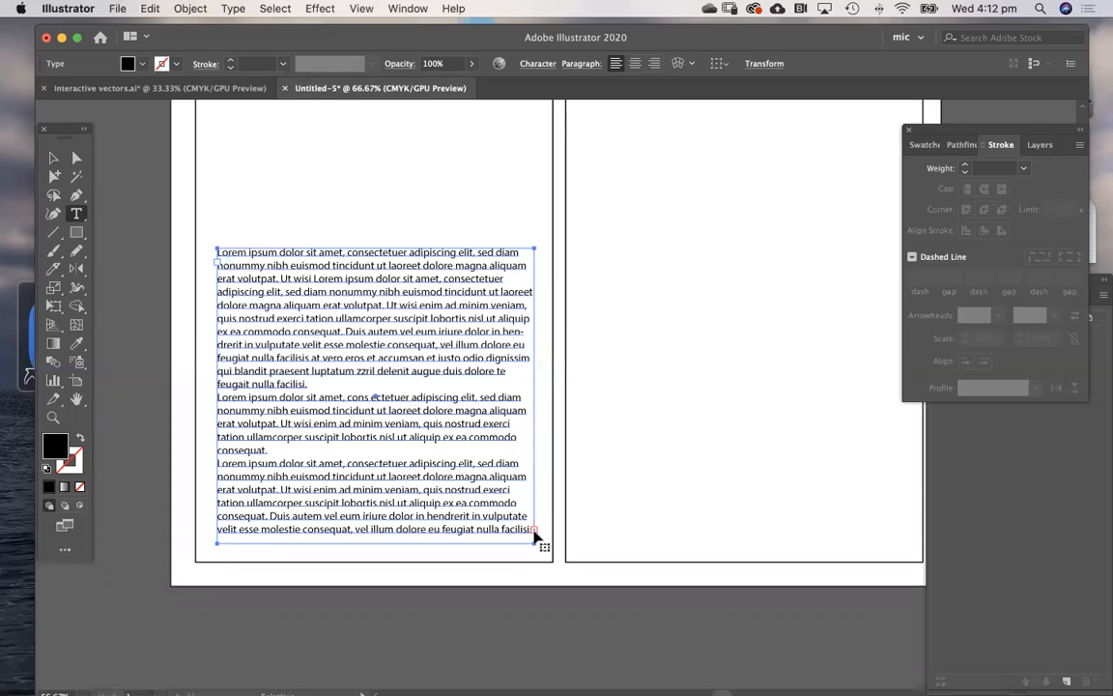
left_click(535, 530)
left_click_drag(609, 401, 412, 491)
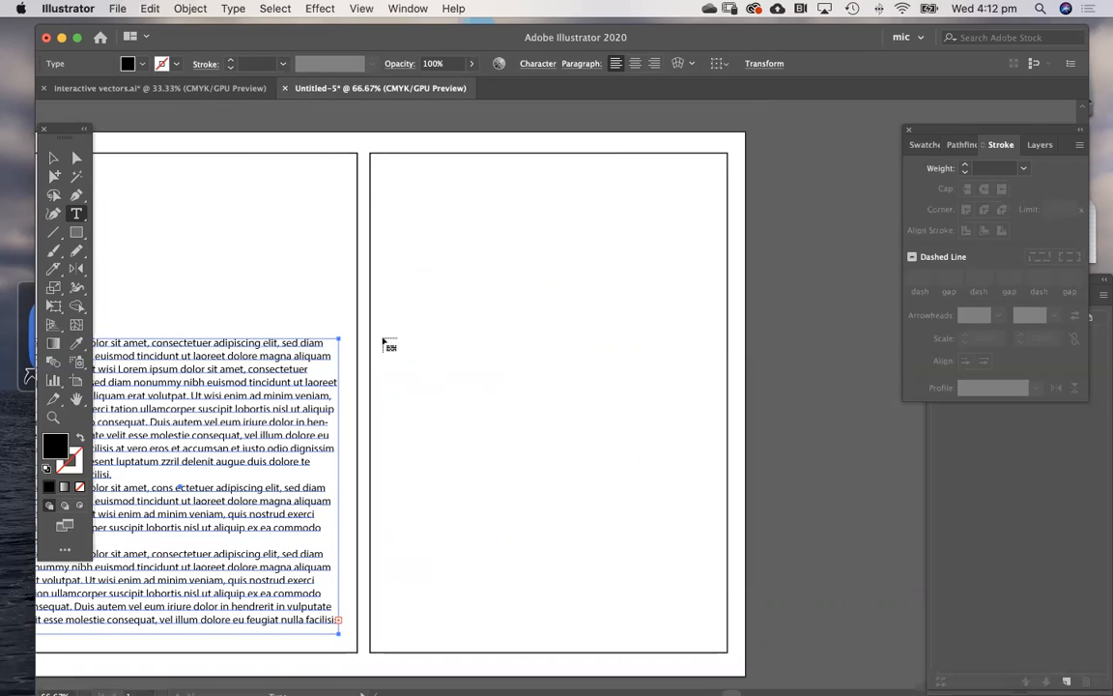
left_click_drag(380, 343, 723, 642)
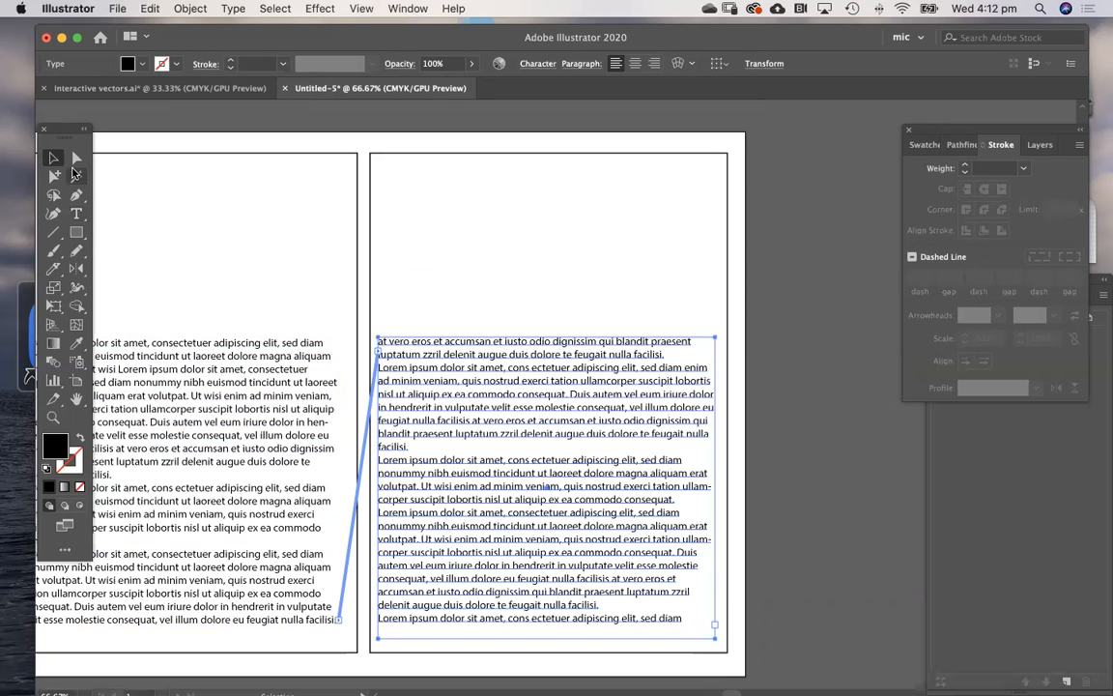
Change the font of all text in both threaded frames to Acumin Variable Concept and deselect the frames.
left_click(166, 203)
left_click_drag(386, 275, 541, 271)
left_click(425, 365)
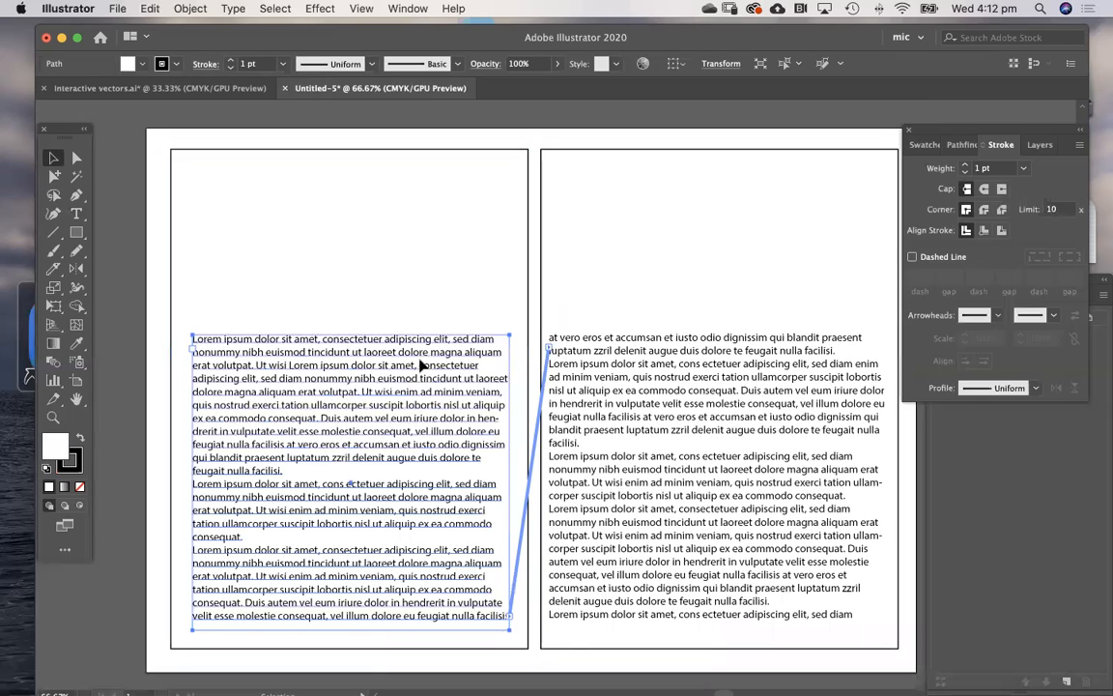
left_click(559, 336)
key("t")
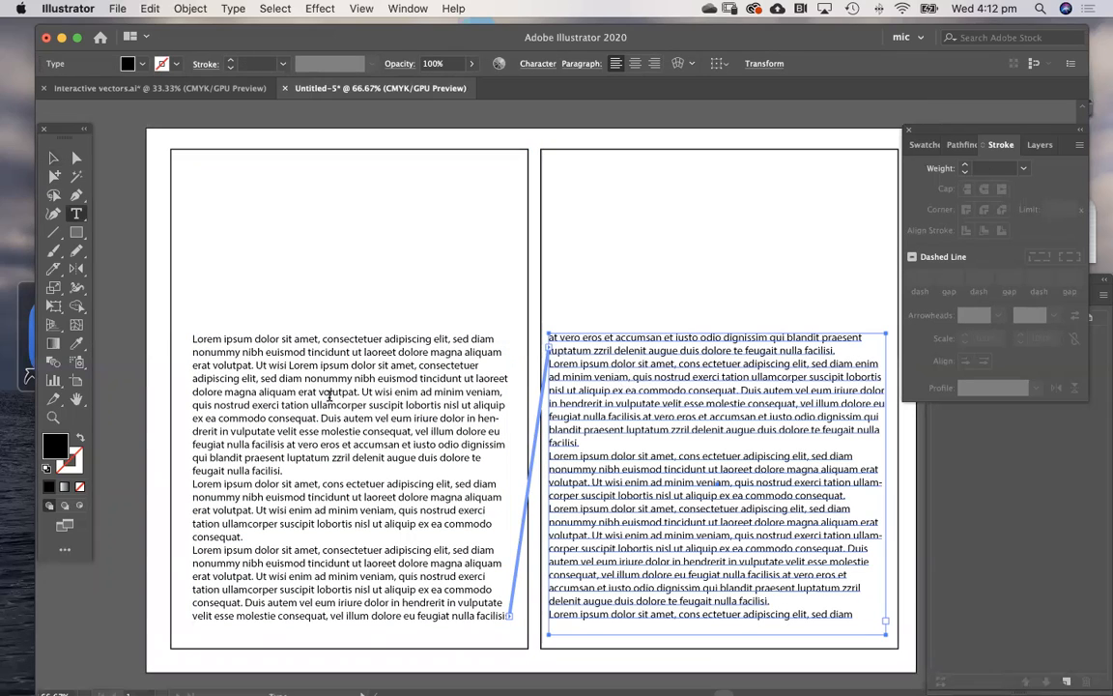
left_click(329, 392)
key("super+a")
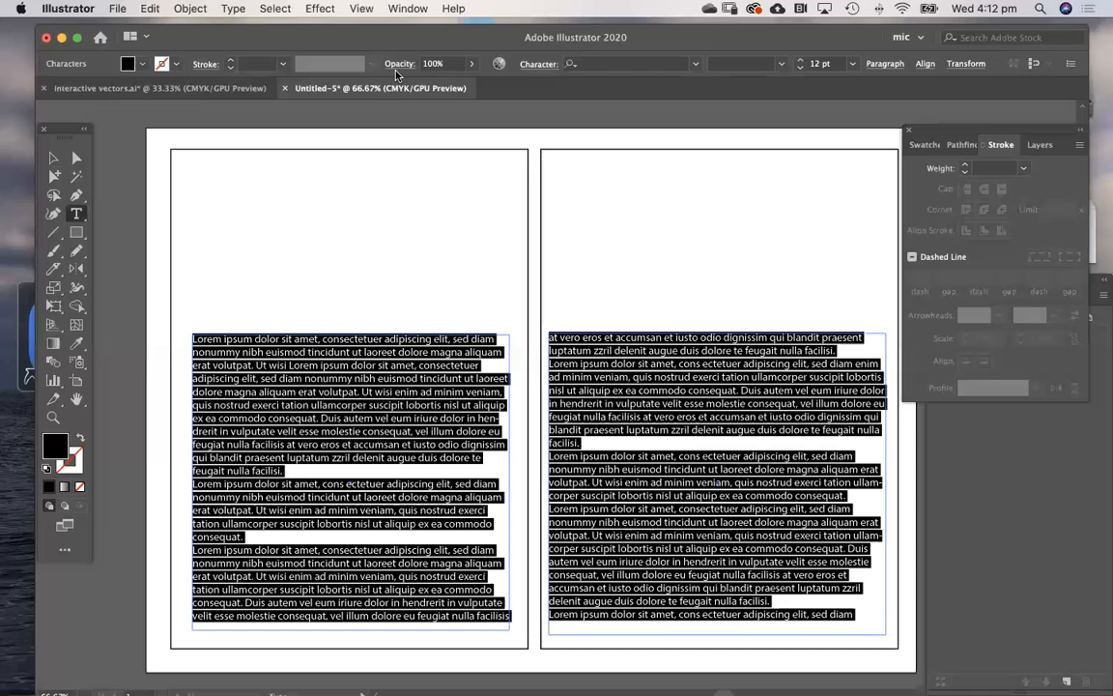
left_click(601, 62)
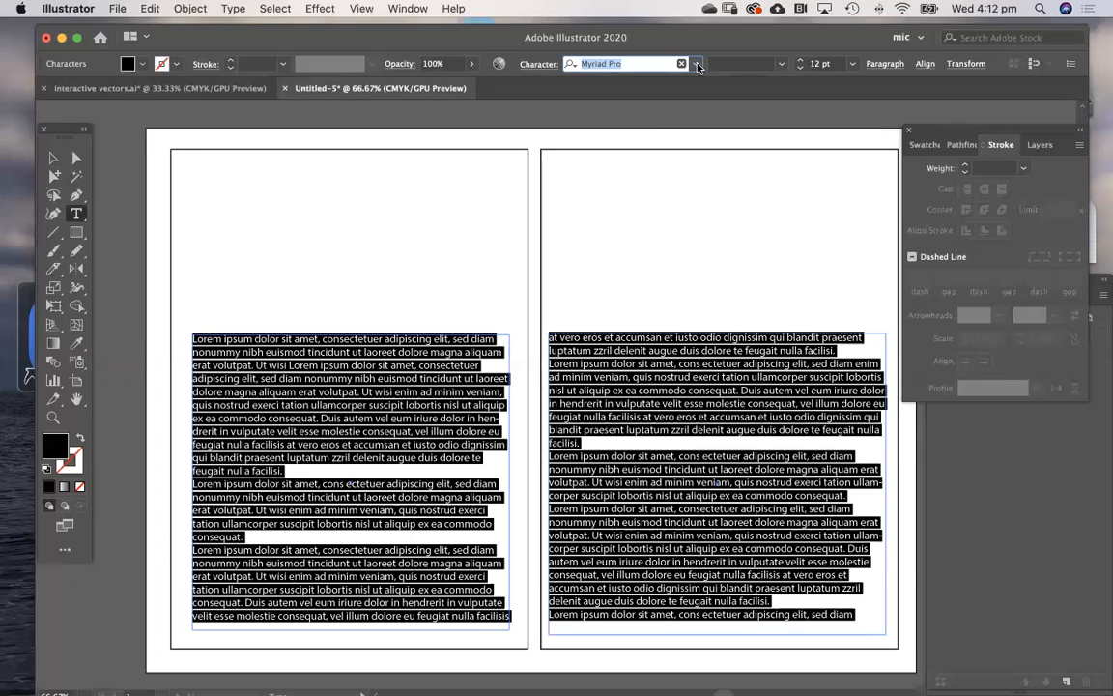
left_click(697, 64)
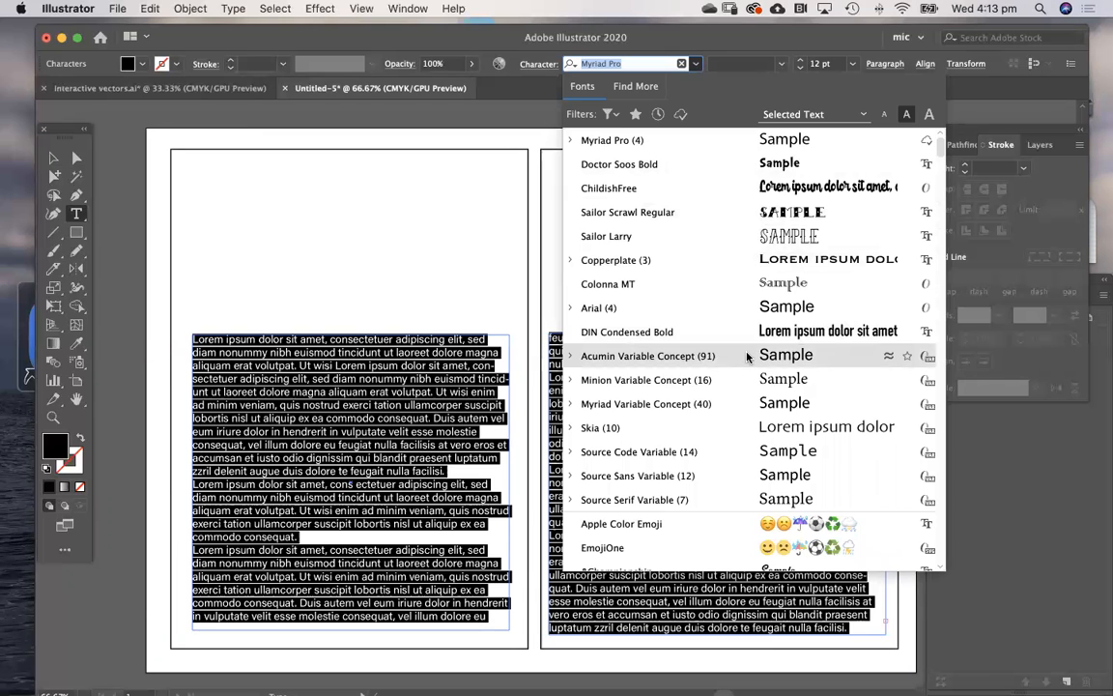
left_click(747, 358)
left_click(53, 157)
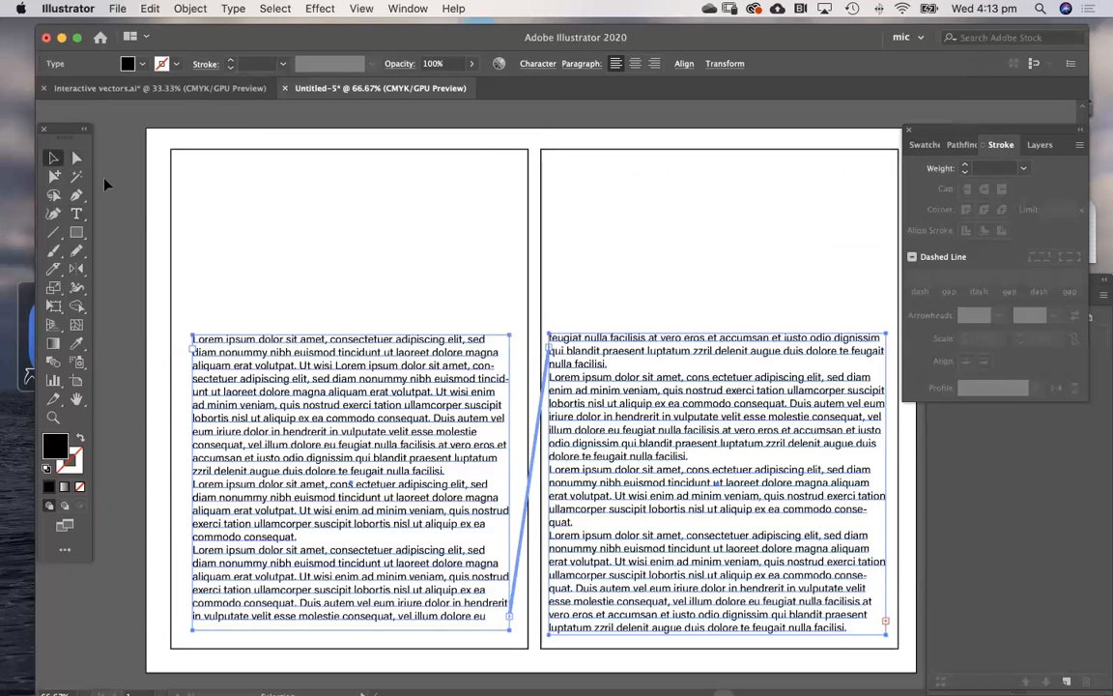
left_click(117, 191)
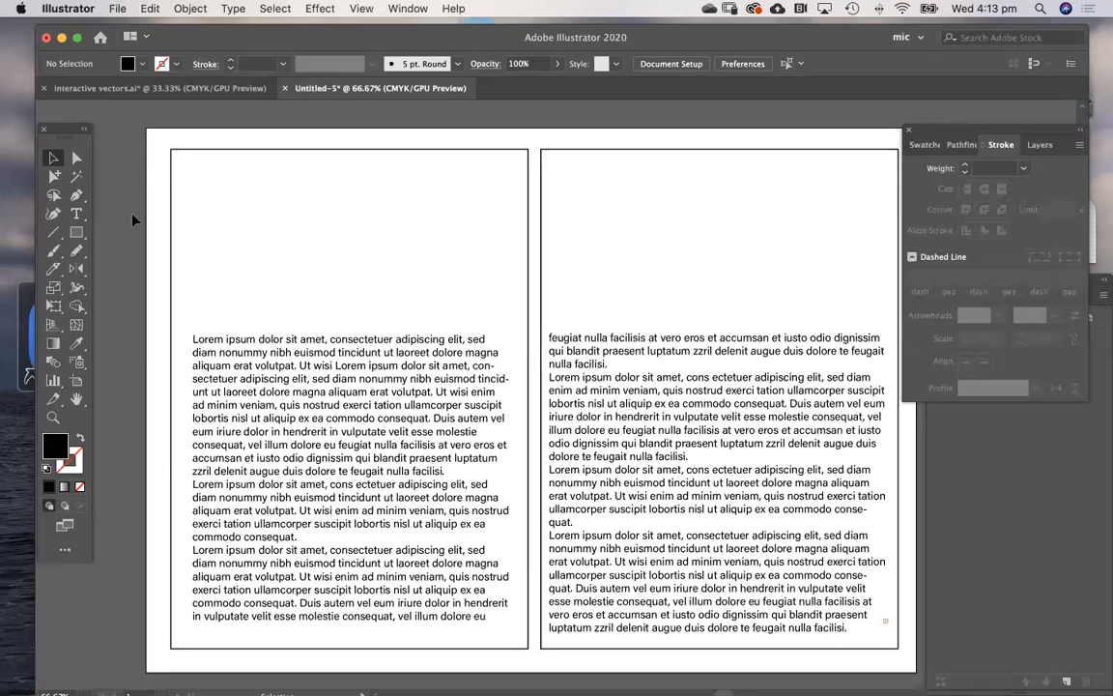
Copy the jumping boy image from Interactive vectors.ai into Untitled-5 and position it over the left column's text.
left_click(119, 88)
left_click_drag(648, 223, 737, 347)
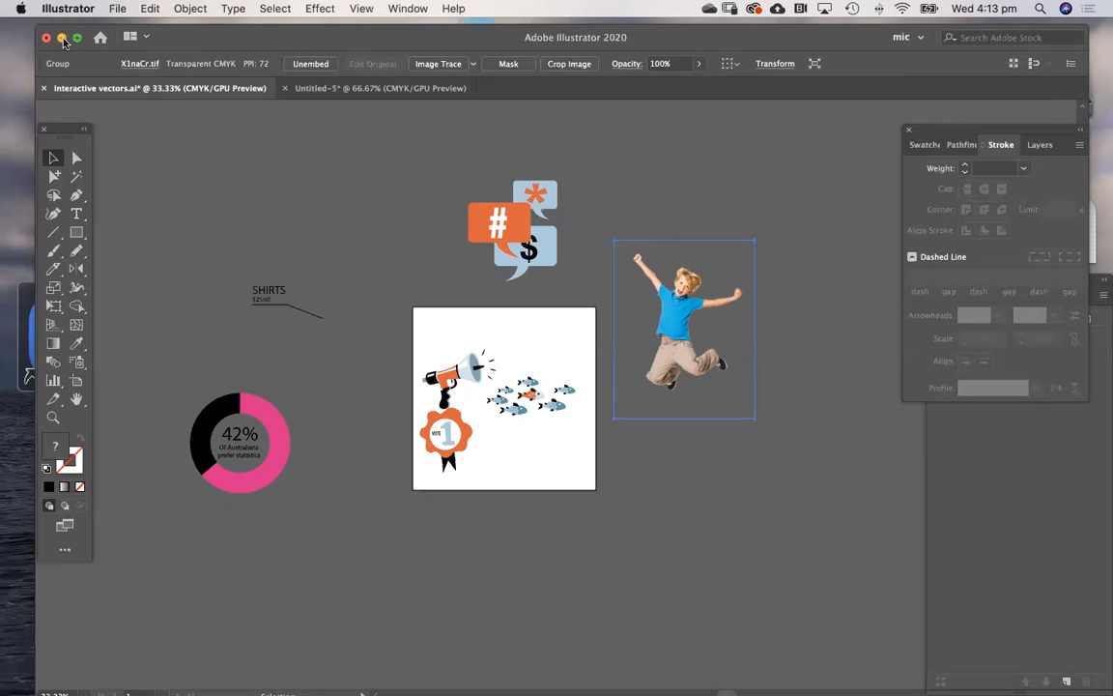
left_click(295, 87)
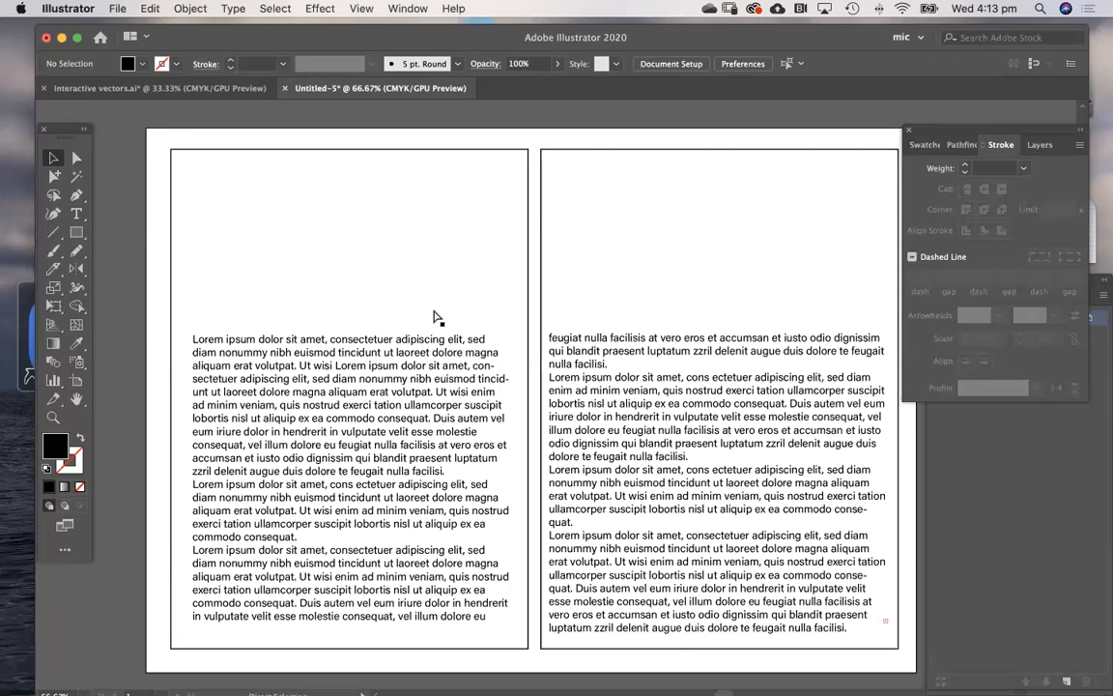
key("super+v")
left_click_drag(473, 301, 397, 392)
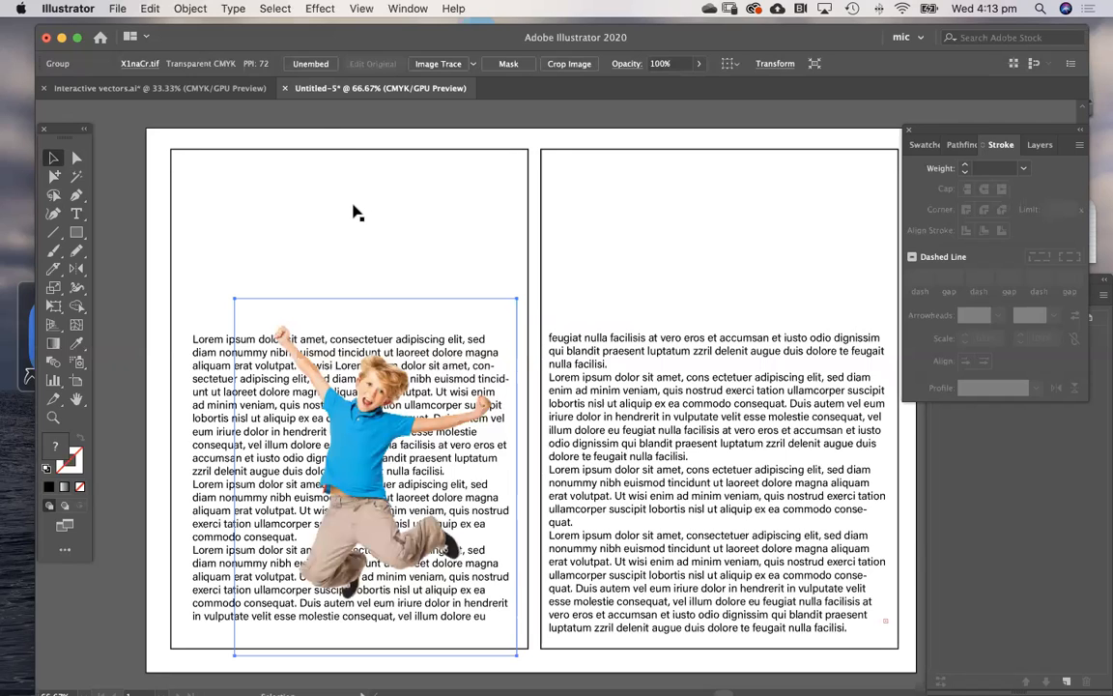
left_click(272, 203)
left_click(368, 426)
left_click_drag(368, 425, 352, 431)
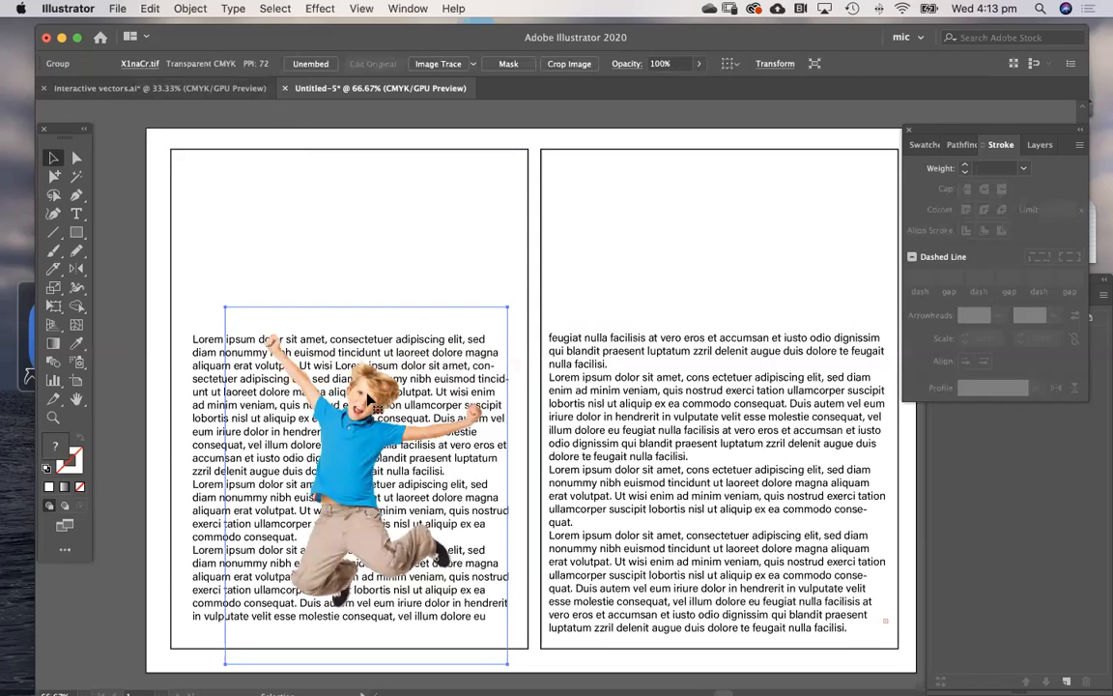
Apply a text wrap to the jumping boy image so the left column's text flows around it.
left_click(190, 9)
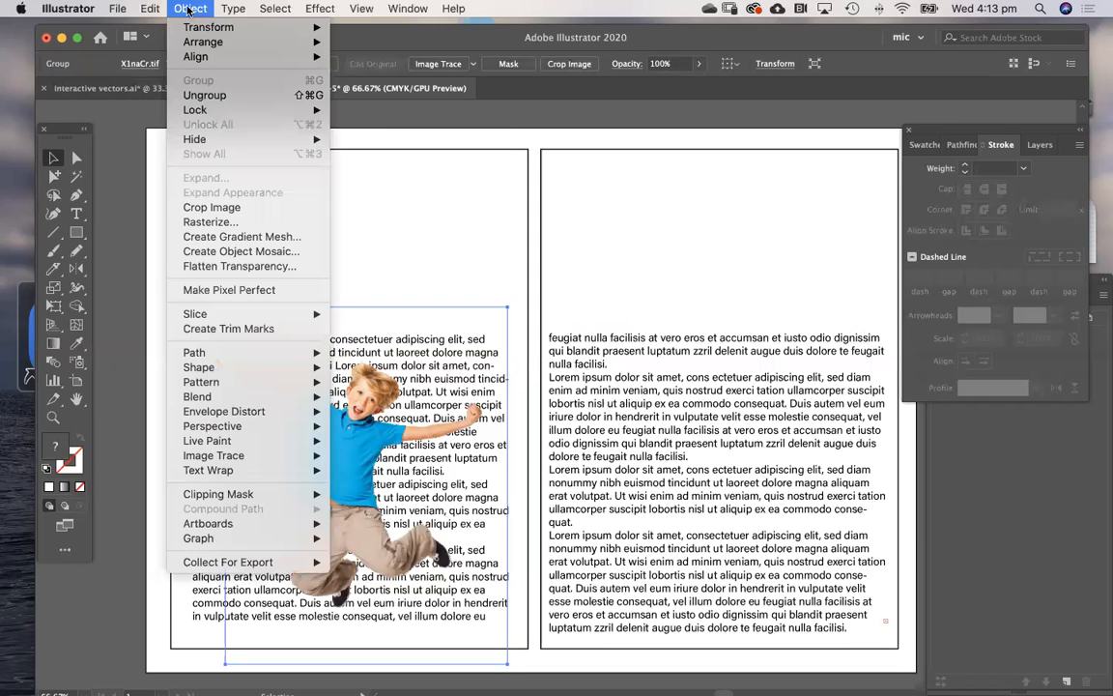
mouse_move(238, 473)
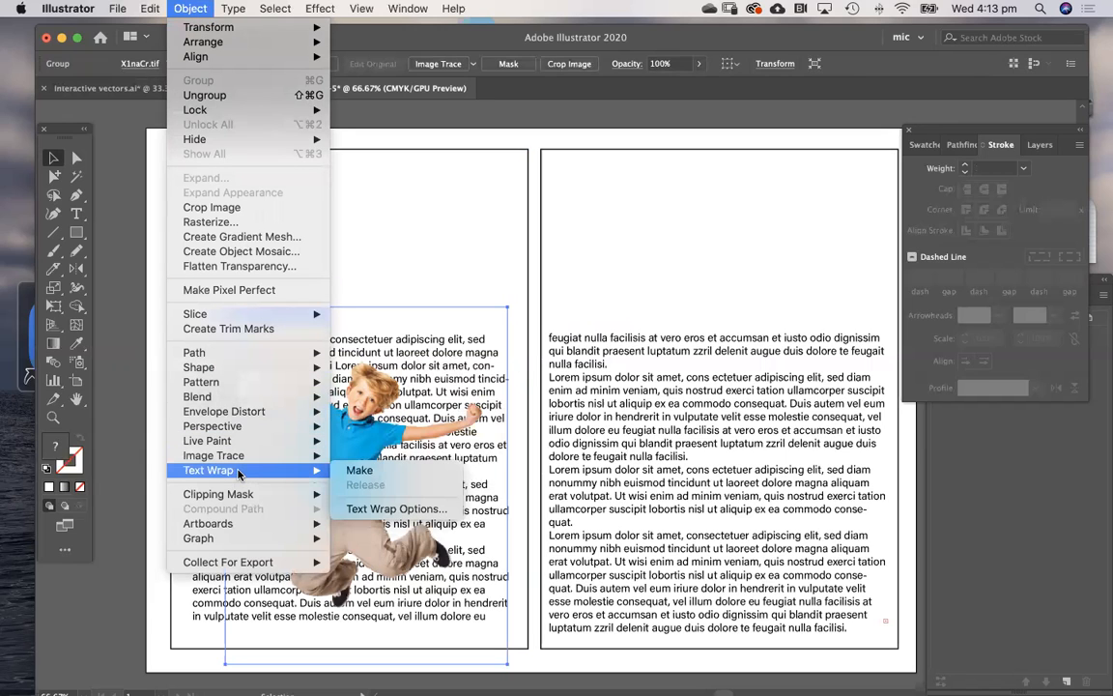
left_click(371, 471)
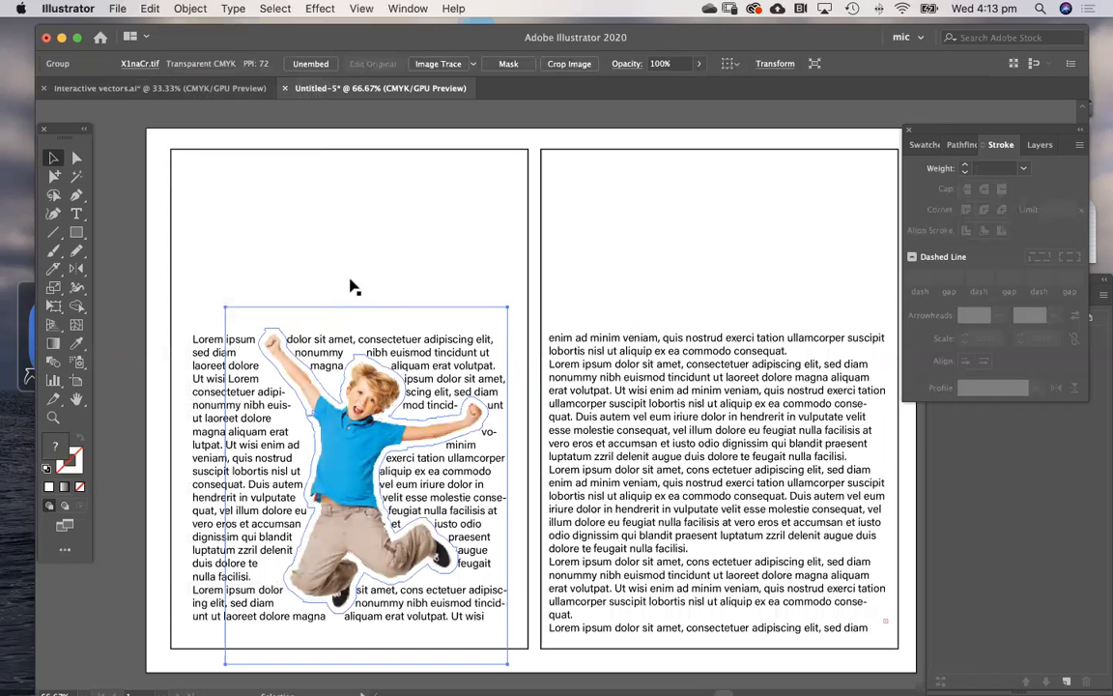
Move the jumping boy image to the lower-left part of the left column's text so the lines reflow around it.
left_click(354, 288)
left_click_drag(367, 426, 263, 526)
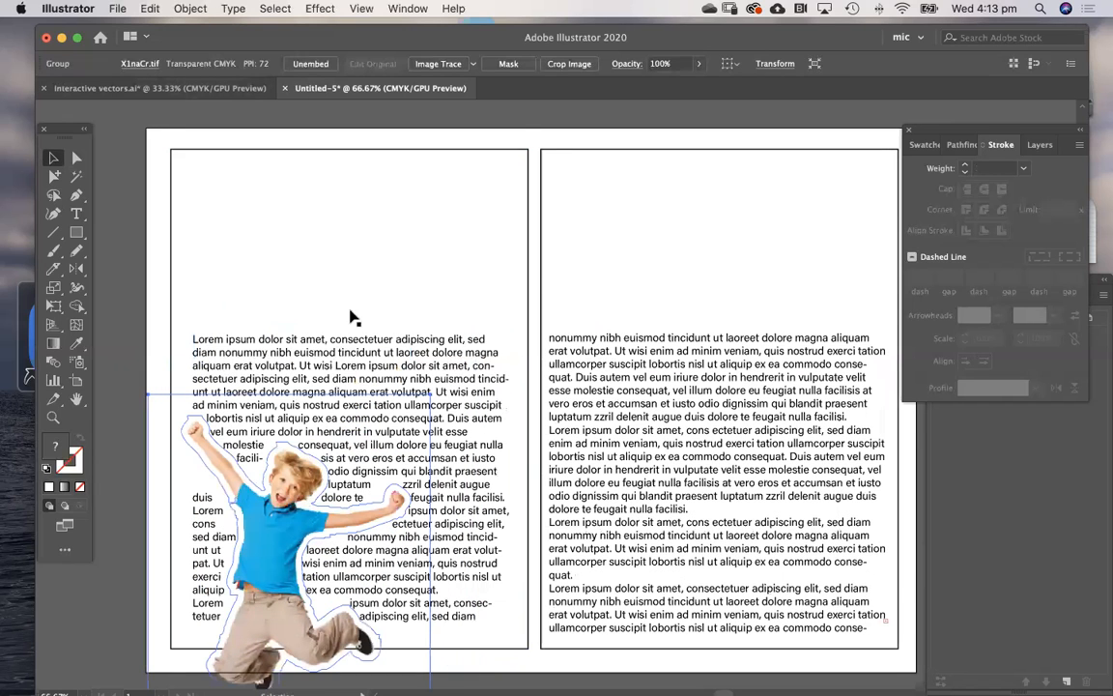
left_click(361, 274)
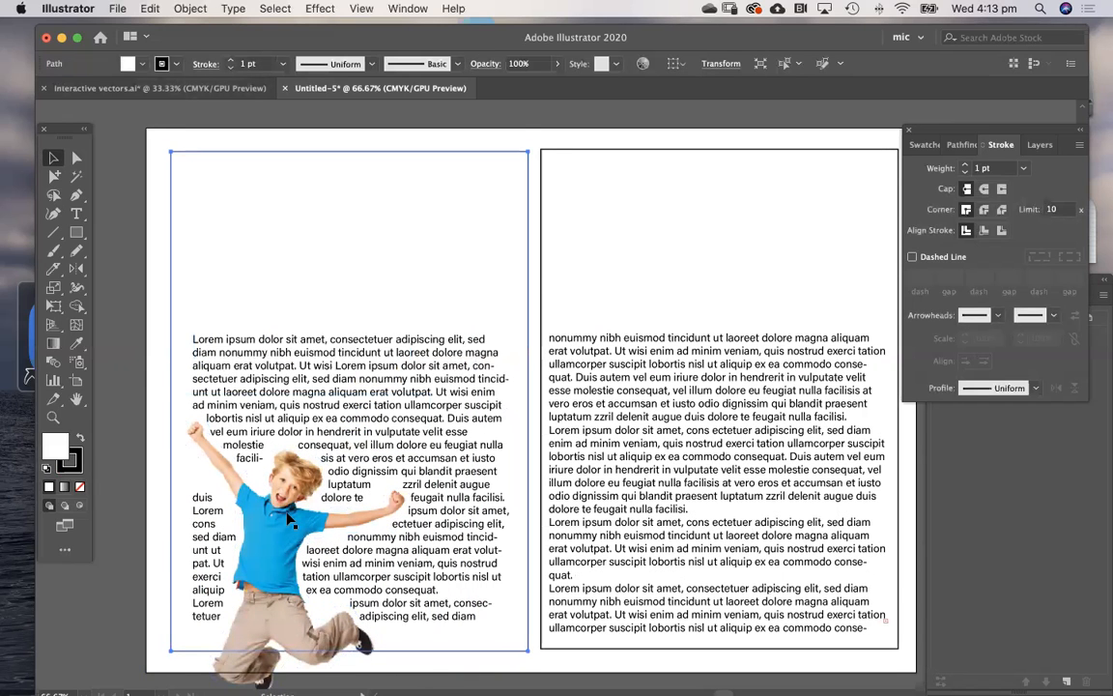
left_click_drag(253, 461, 274, 446)
left_click(367, 275)
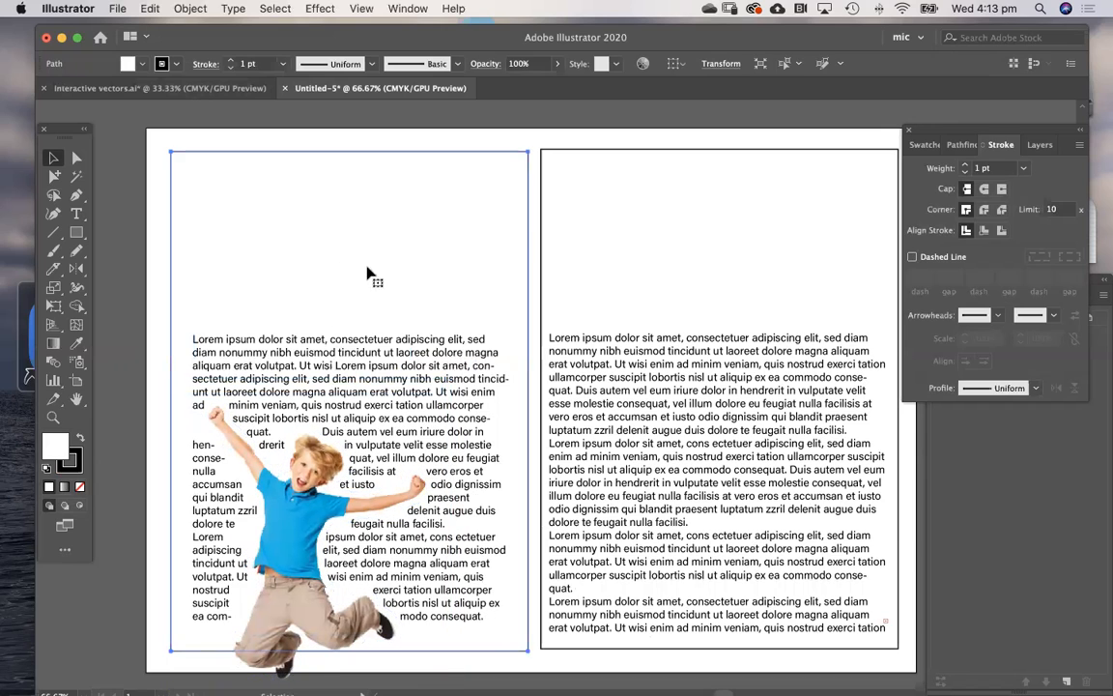
left_click(627, 353)
left_click(402, 355)
left_click(619, 356)
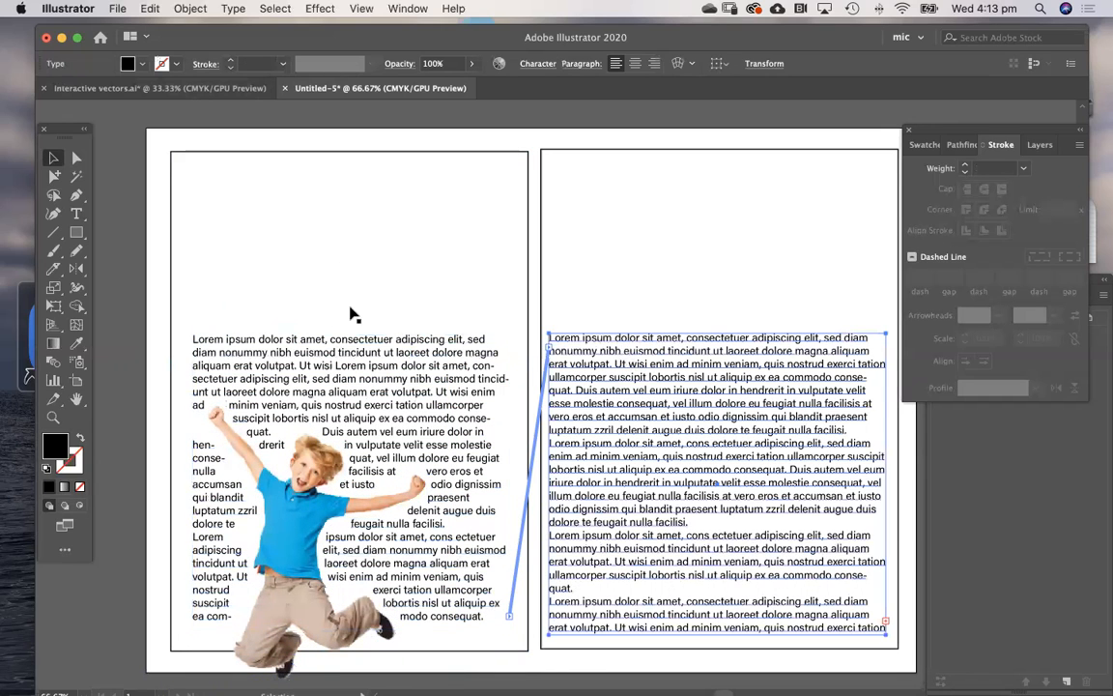
left_click(348, 365)
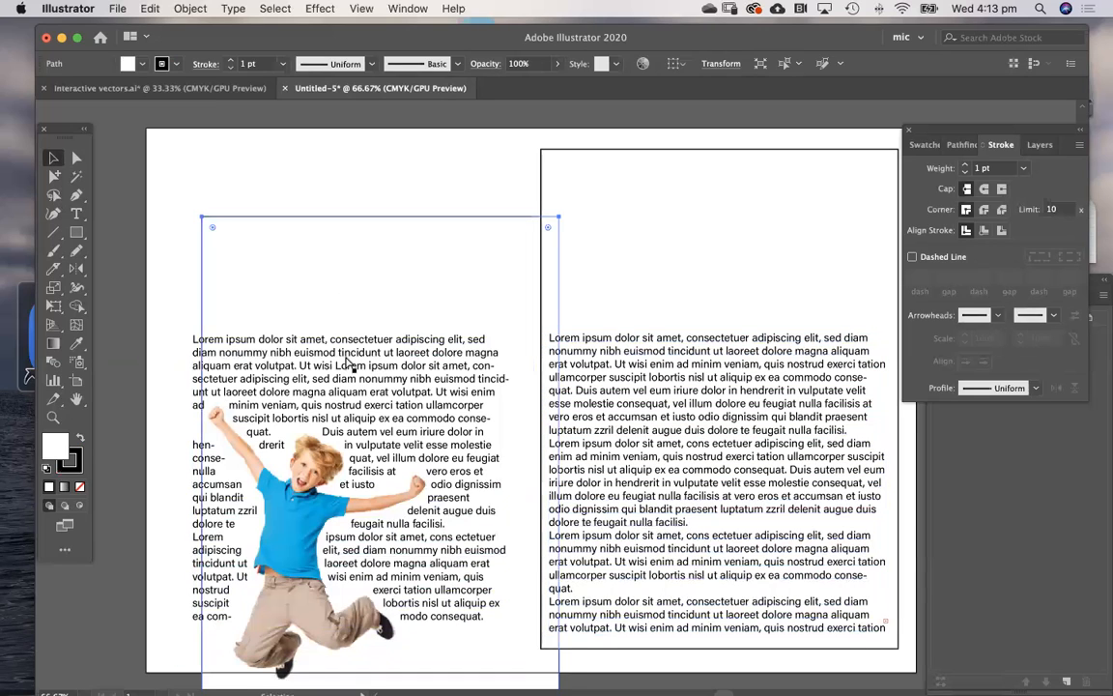
Split the left text frame into 2 columns in its Area Type Options, with the preview on and the text unobstructed.
left_click(353, 358)
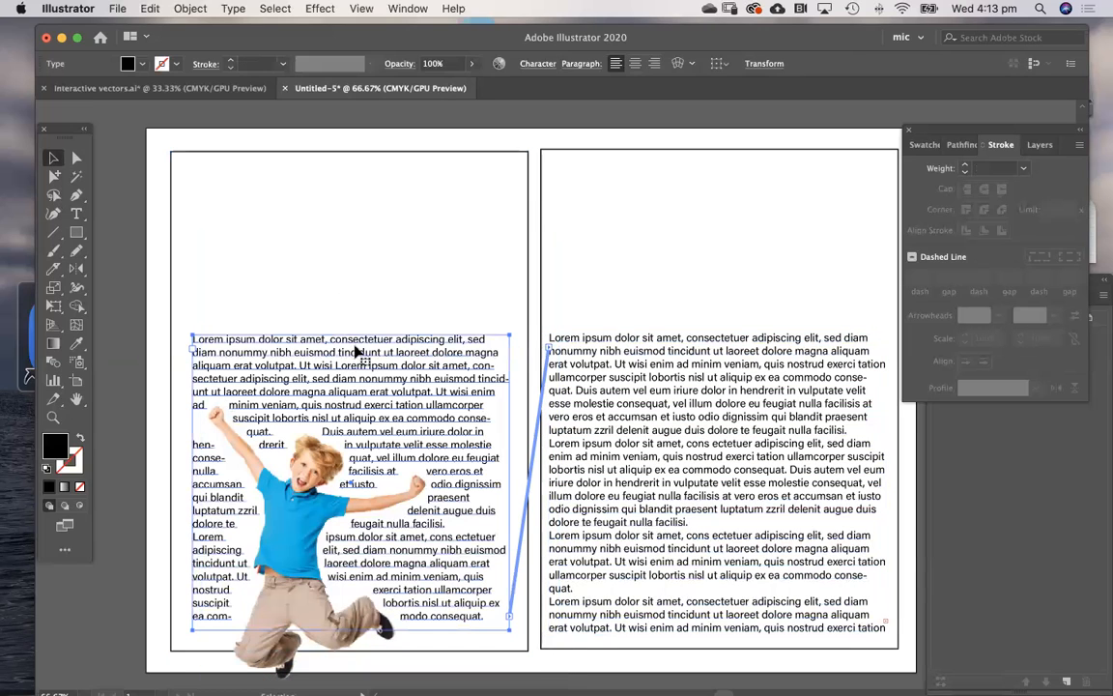
left_click(194, 9)
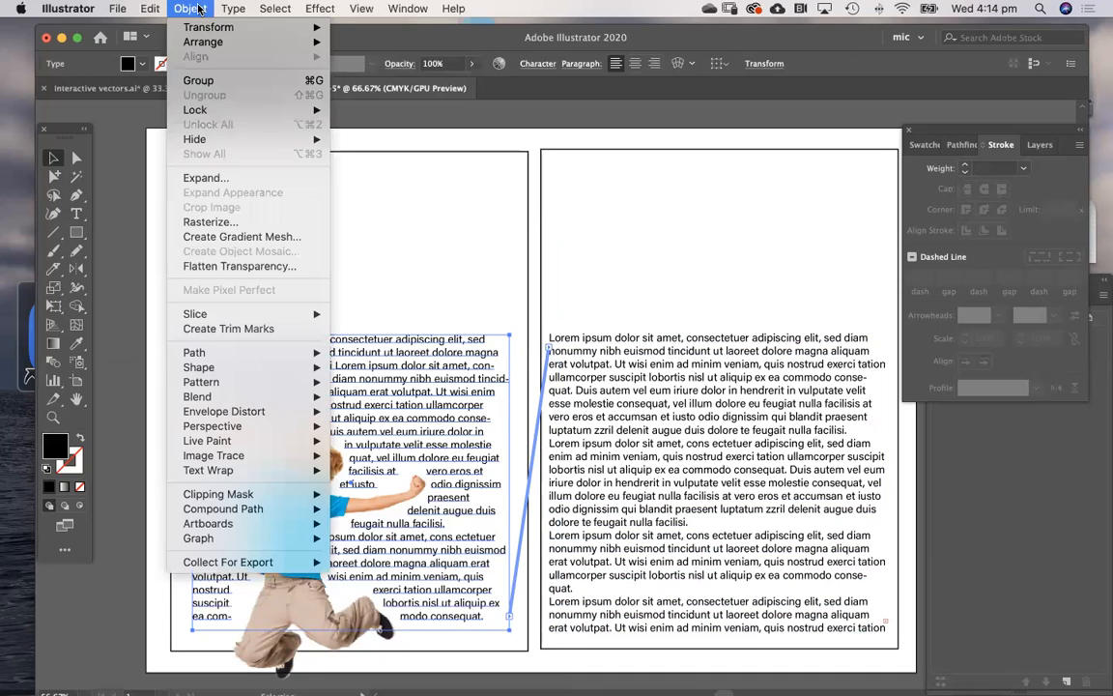
mouse_move(233, 7)
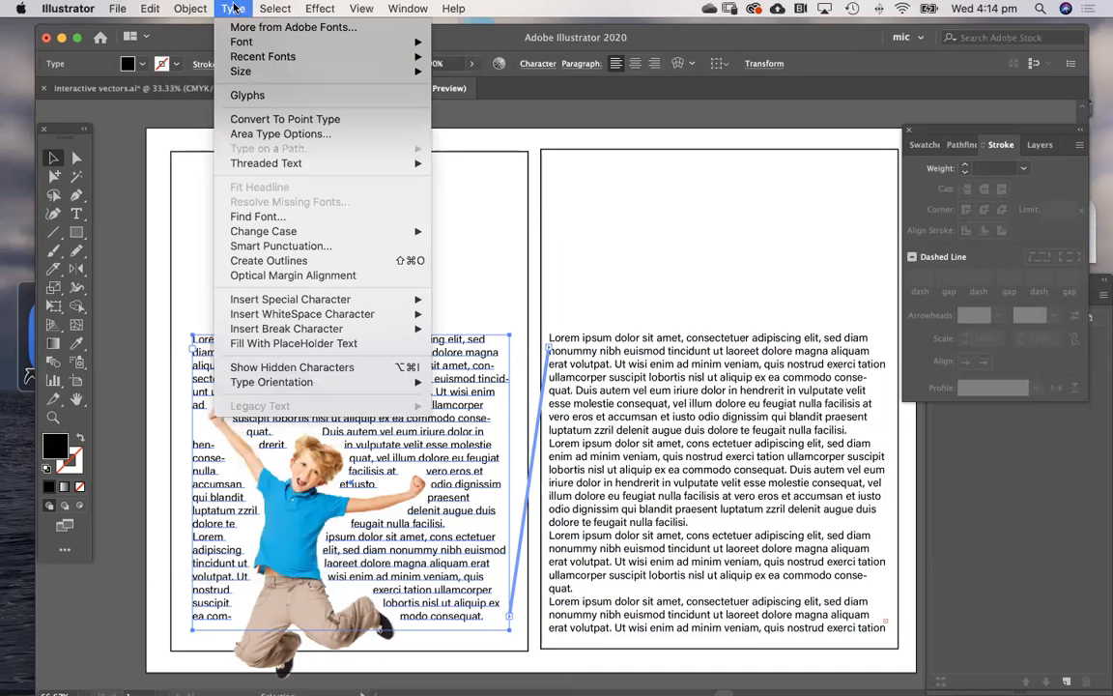
left_click(270, 136)
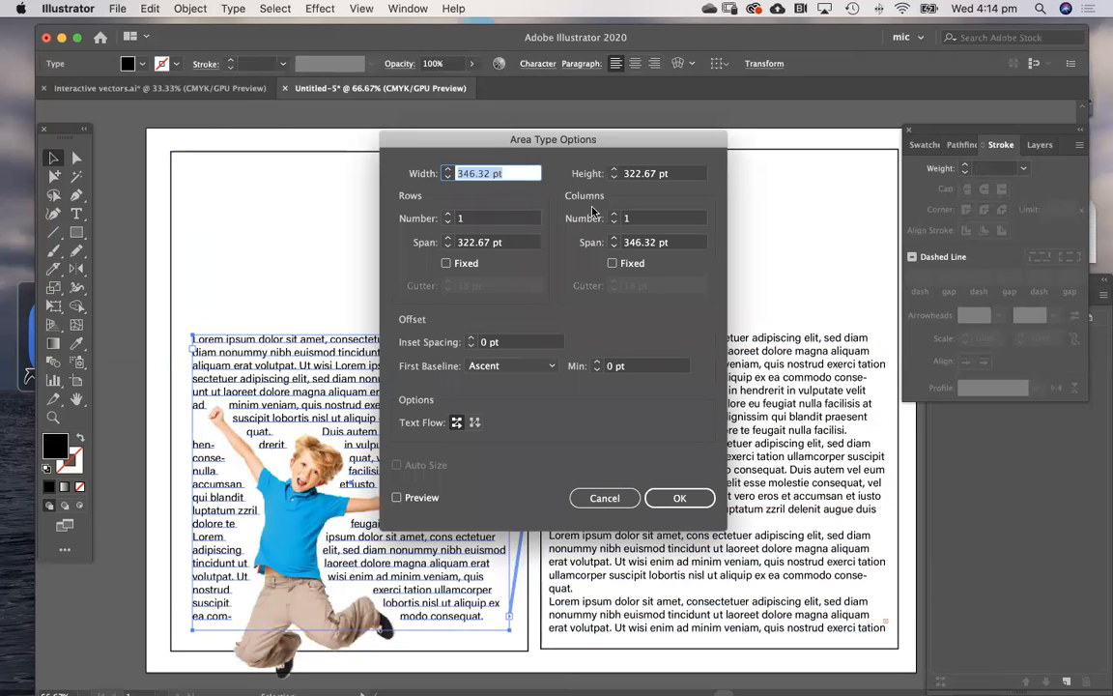
left_click(615, 215)
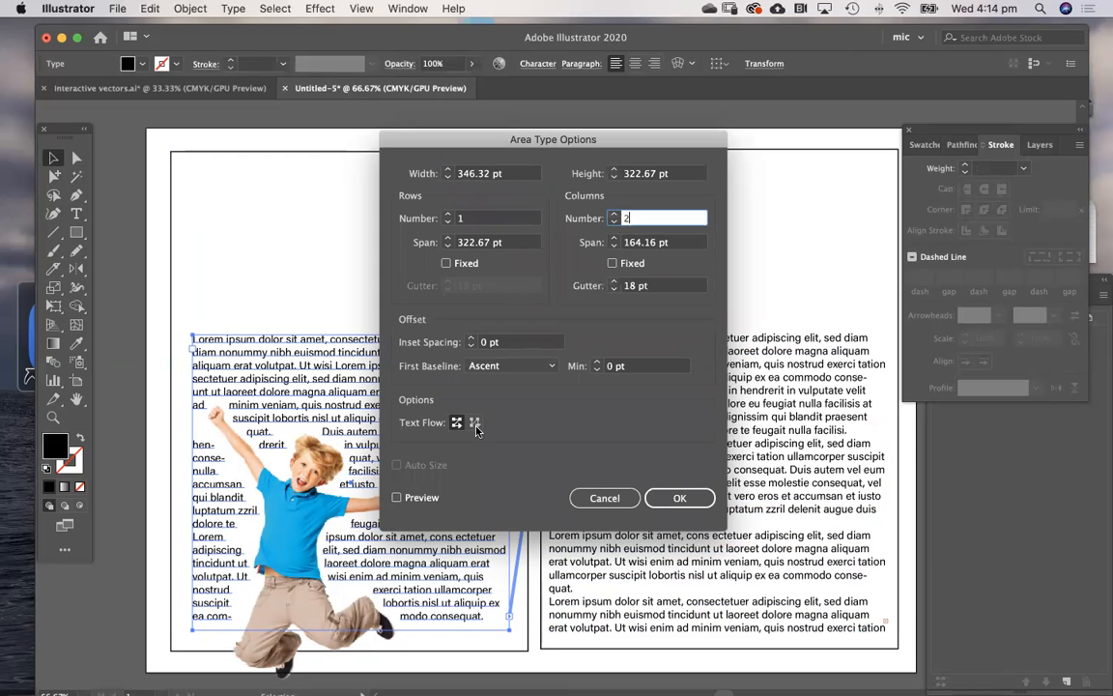
left_click(399, 500)
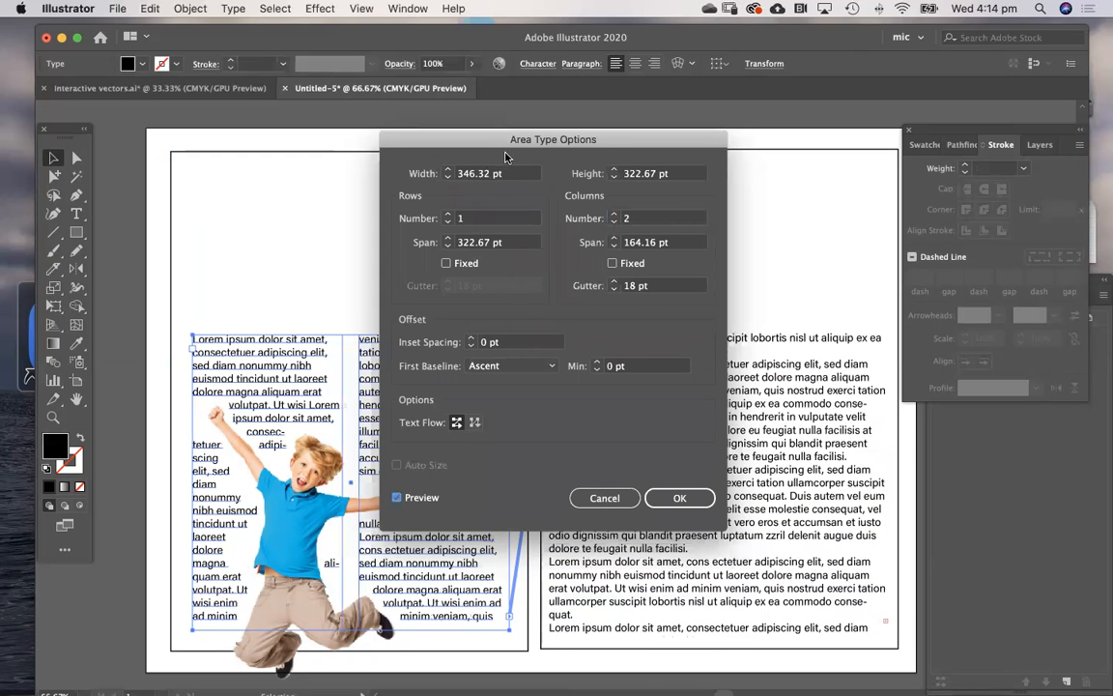
left_click_drag(501, 142, 622, 116)
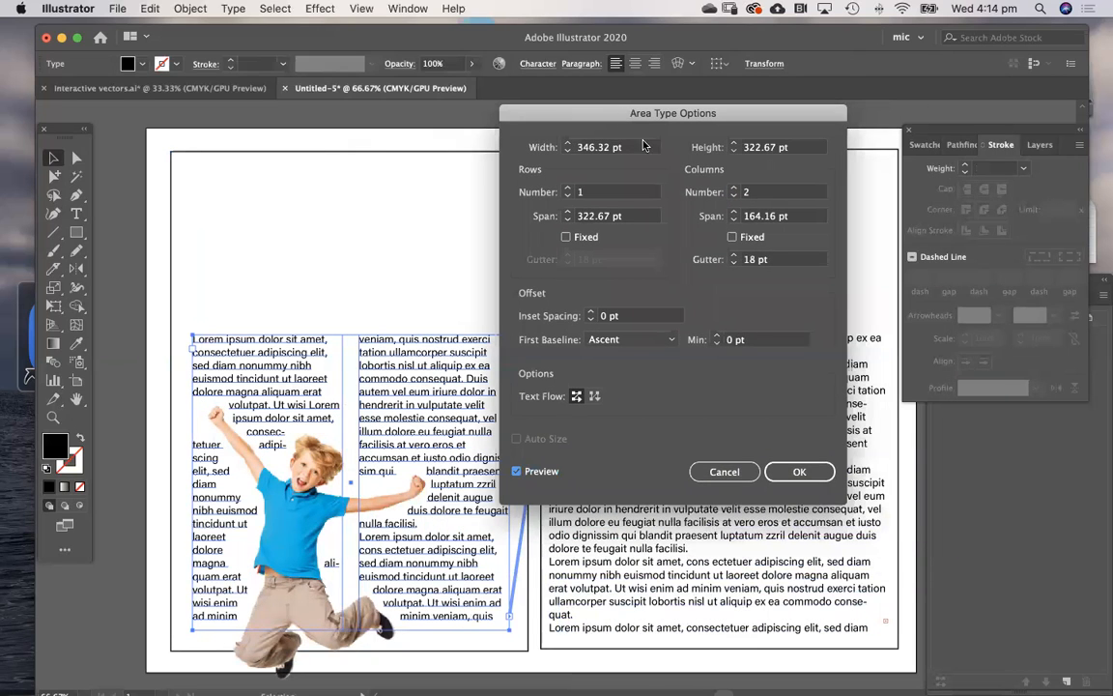
Reduce the gutter between the left frame's columns to 8 pt and apply the area type settings.
left_click(734, 263)
left_click(733, 262)
left_click(734, 262)
left_click(733, 263)
left_click(733, 263)
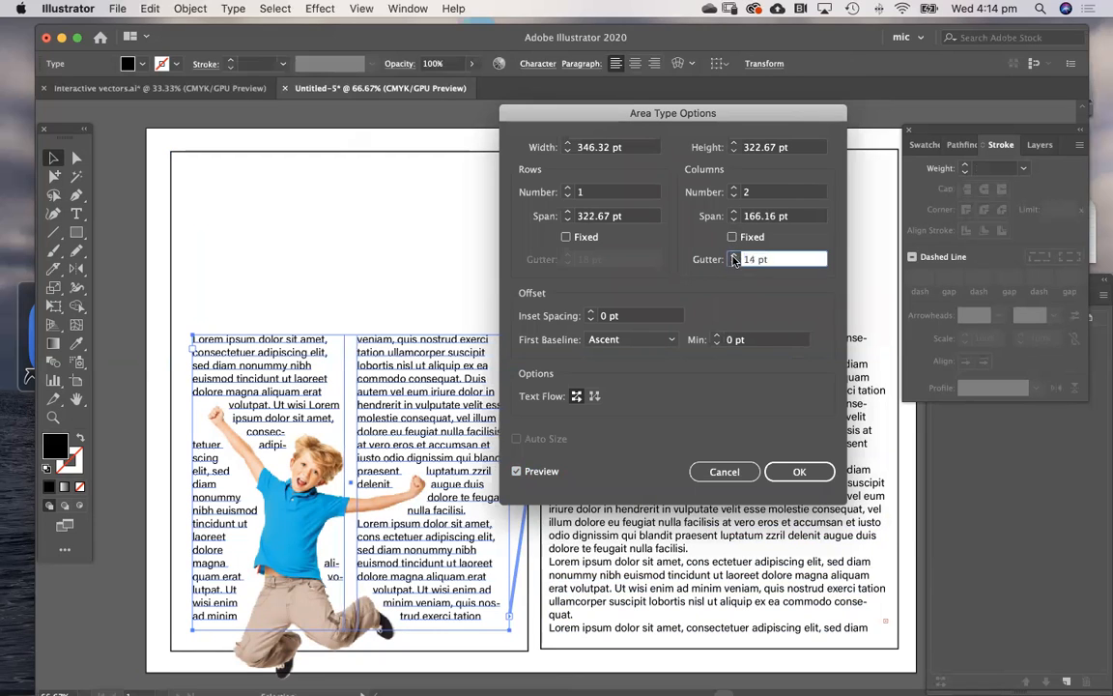
left_click(732, 263)
left_click(732, 263)
left_click(733, 263)
left_click(732, 263)
left_click(732, 263)
left_click(733, 262)
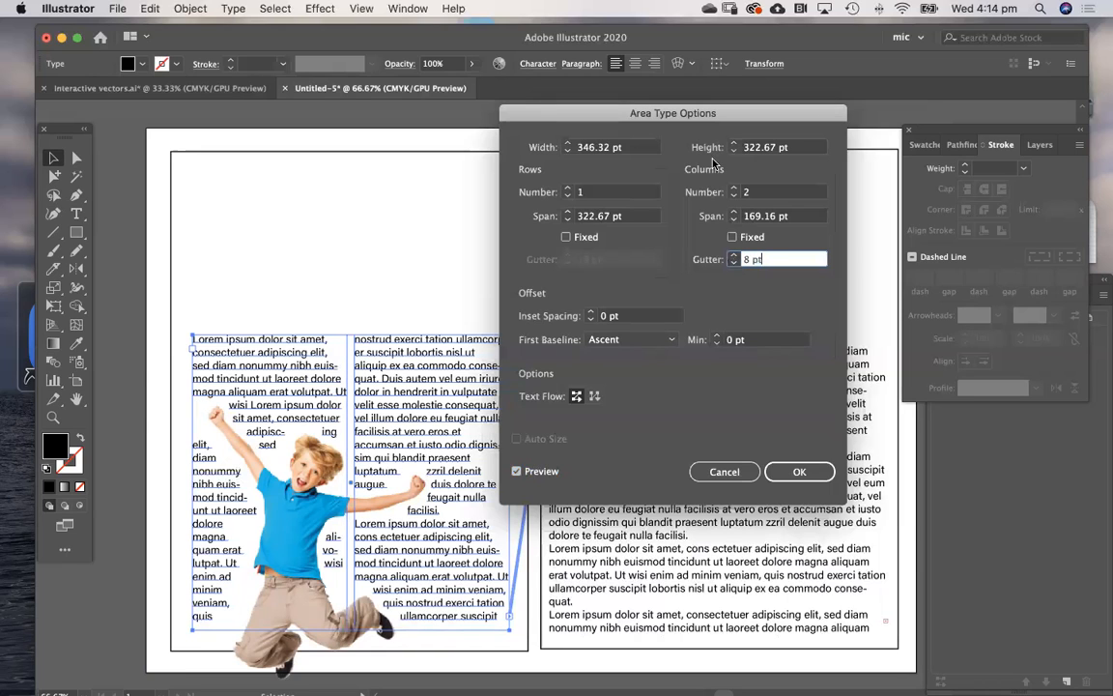
left_click(803, 471)
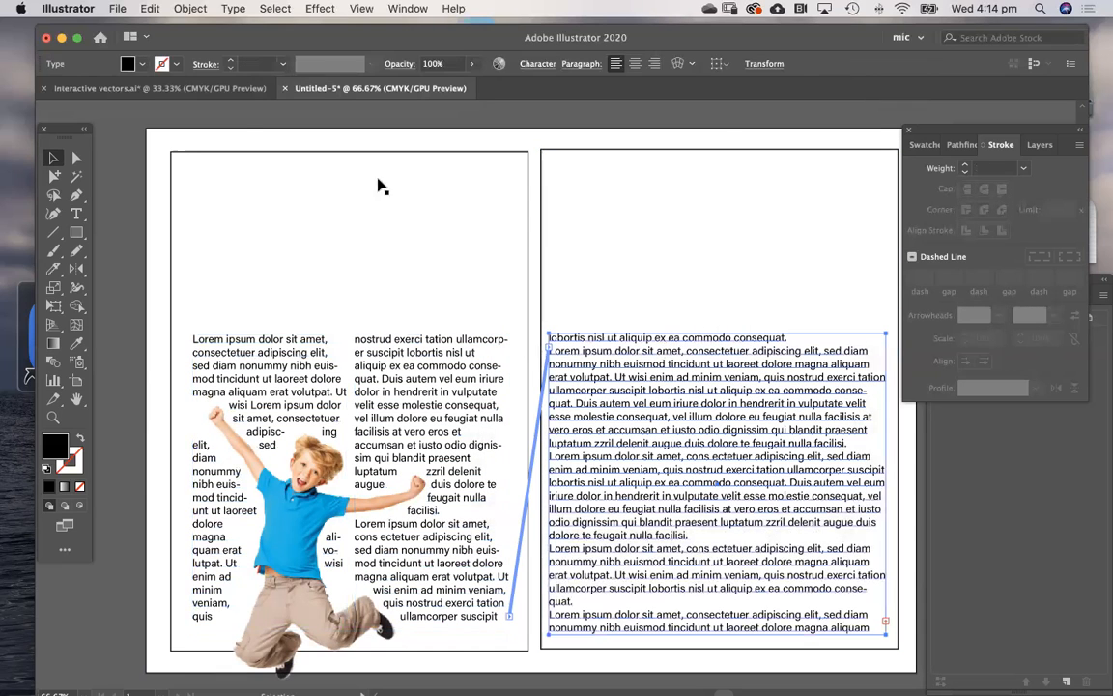
Set the right text frame to 2 columns in its Area Type Options, with the preview on.
left_click(224, 9)
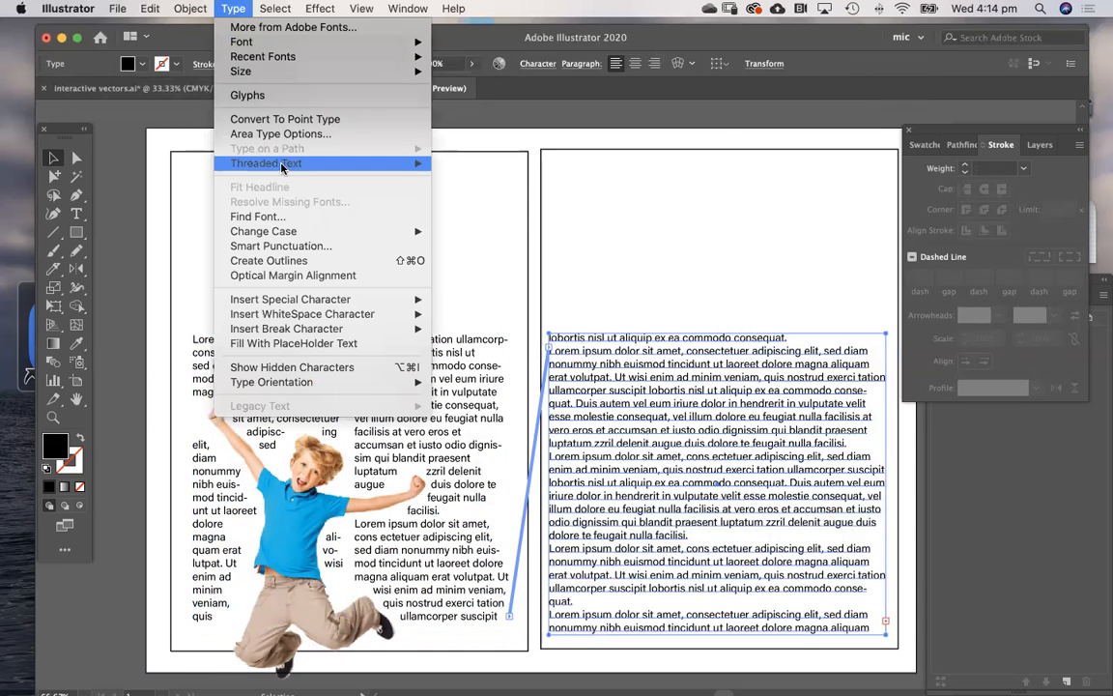
left_click(291, 136)
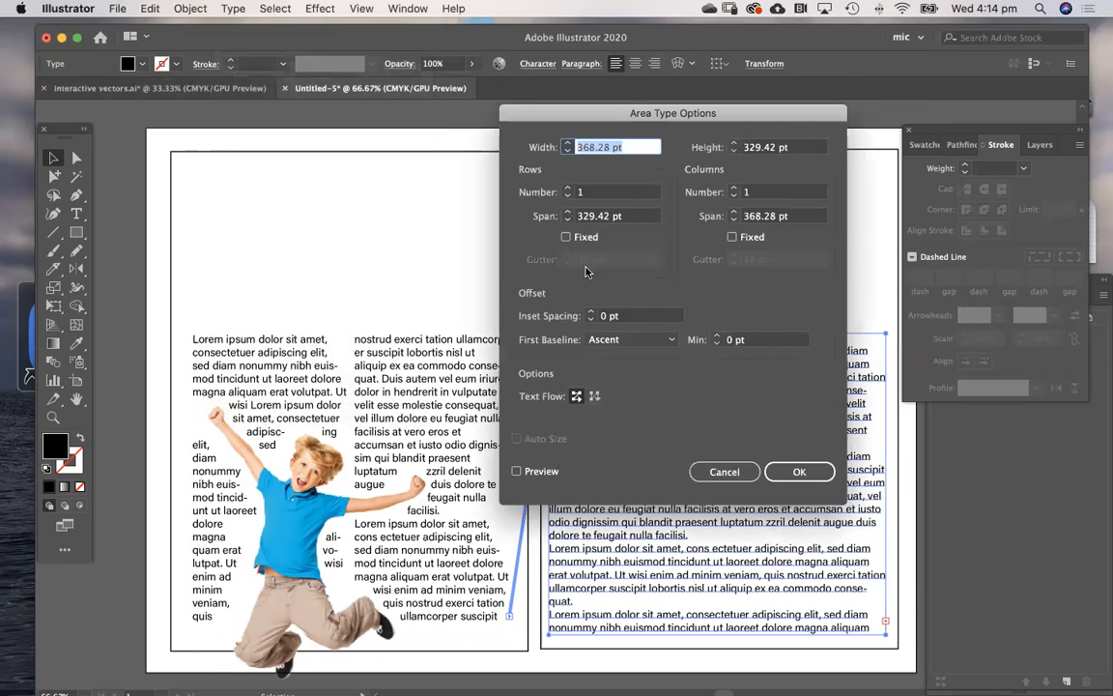
left_click(733, 188)
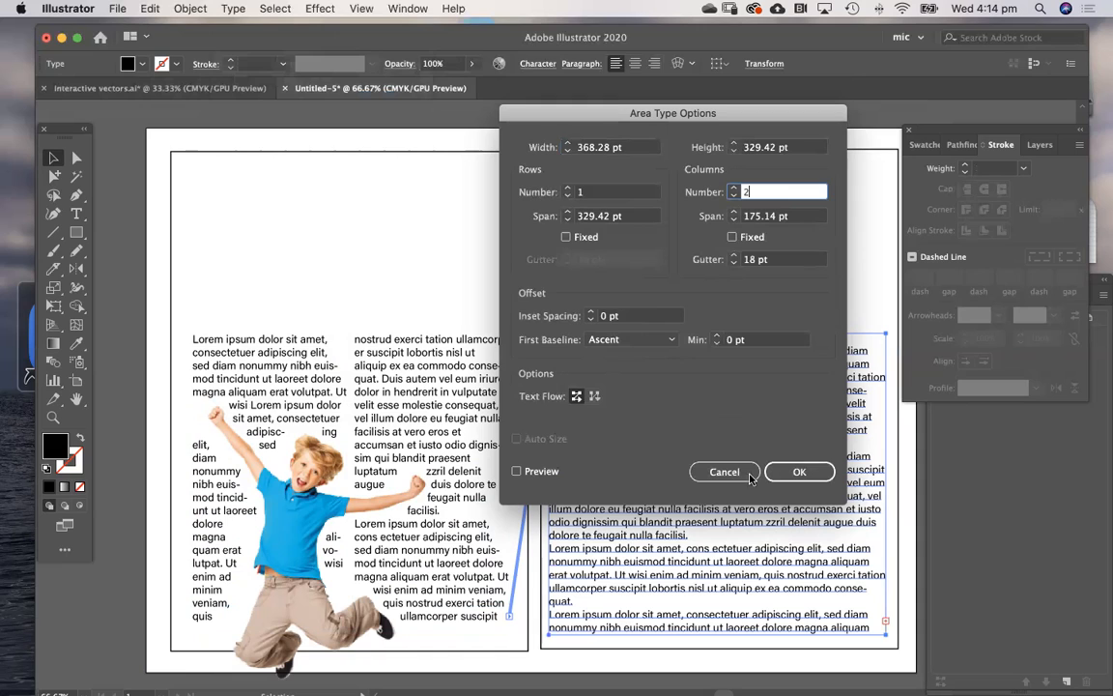
left_click(539, 473)
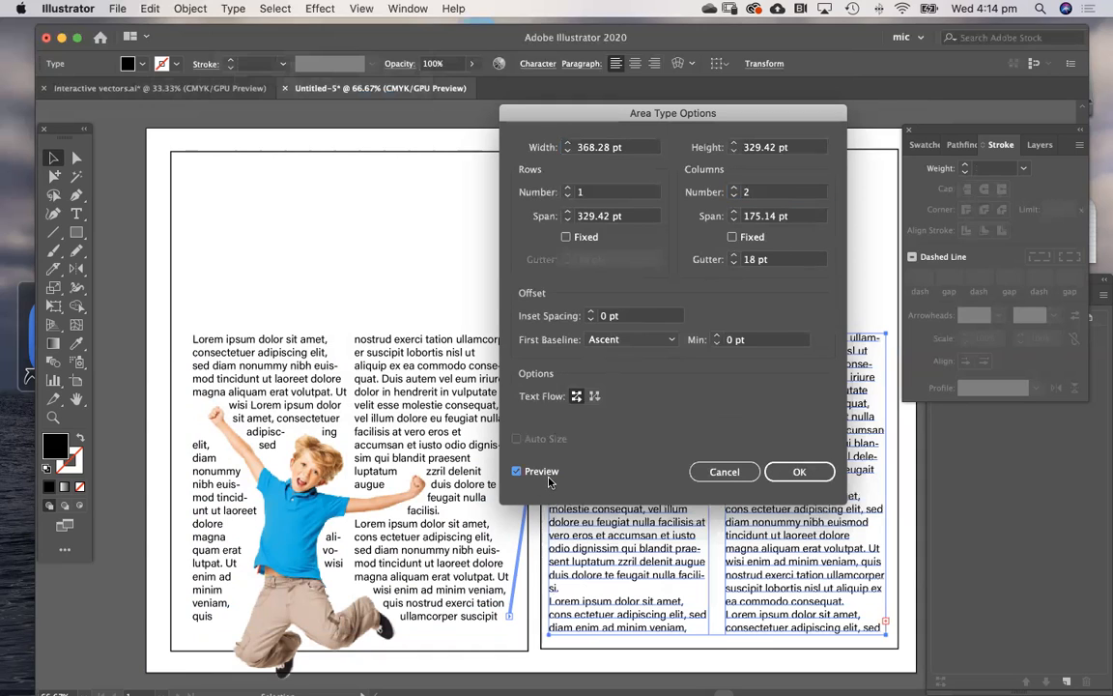
Reduce the gutter between the right frame's columns to 12 pt and apply the settings.
left_click(734, 261)
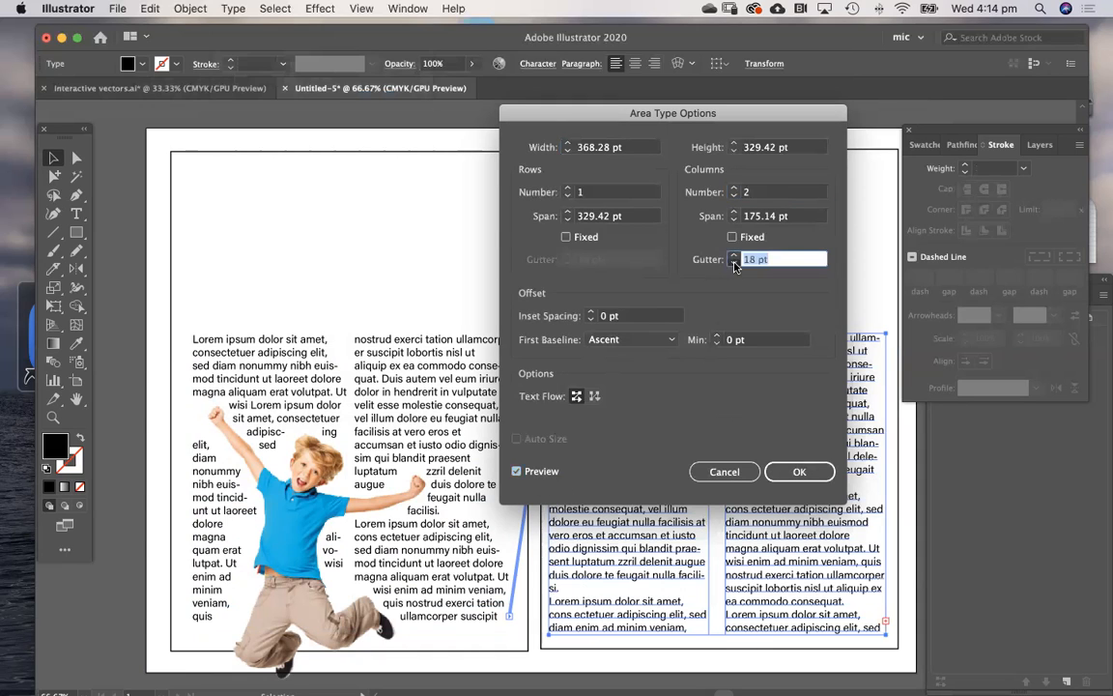
left_click(734, 263)
left_click(733, 263)
left_click(734, 263)
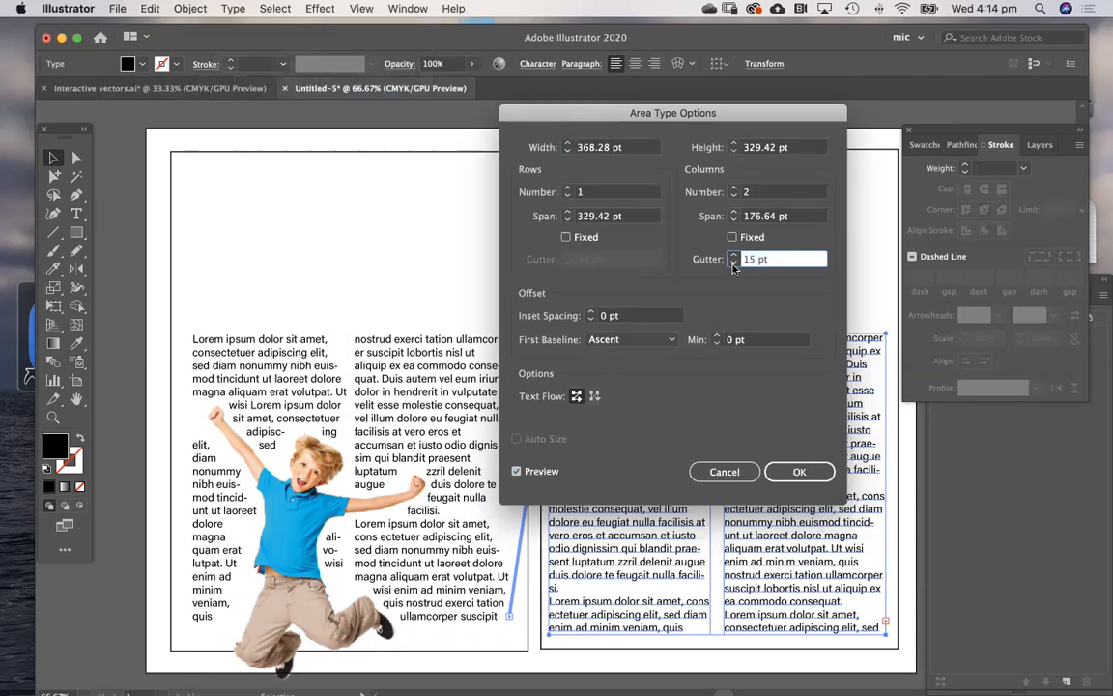
left_click(734, 263)
left_click(733, 263)
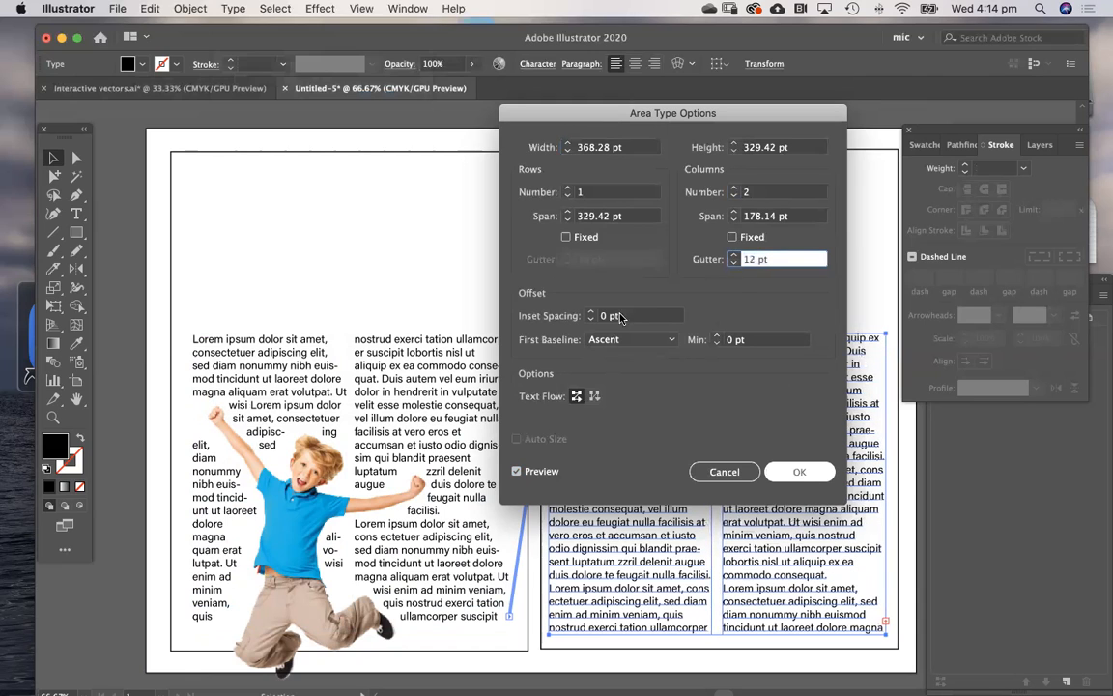
left_click(802, 473)
Move the jumping boy image over the lower-left part of the right frame's text.
left_click(401, 135)
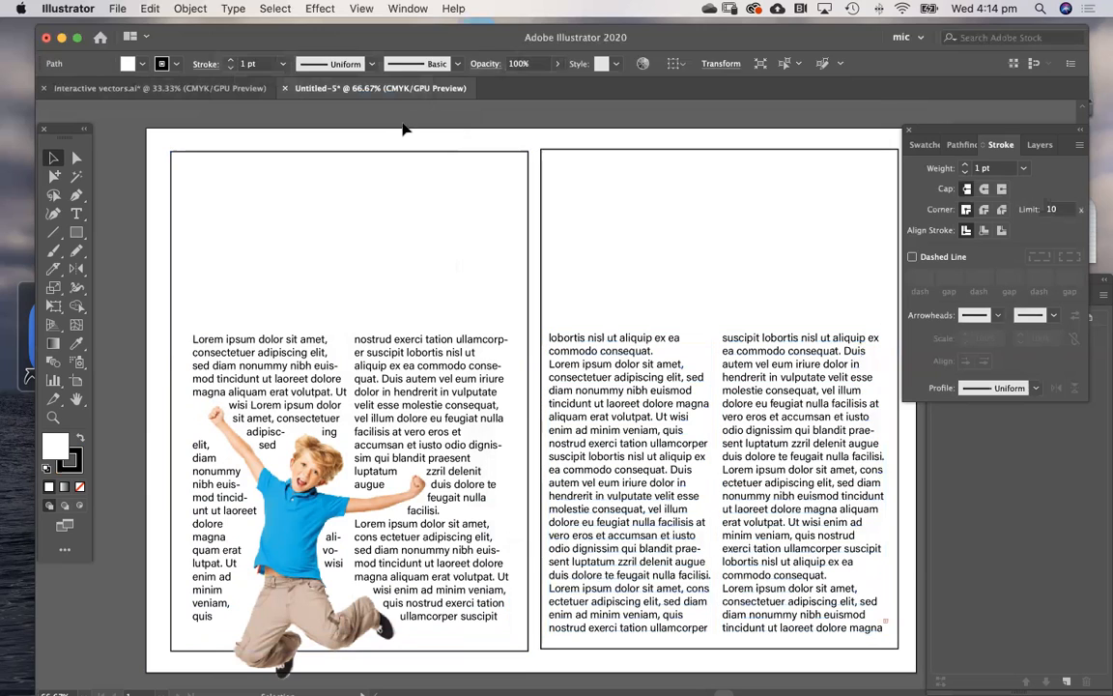
left_click_drag(307, 467, 639, 452)
left_click(674, 269)
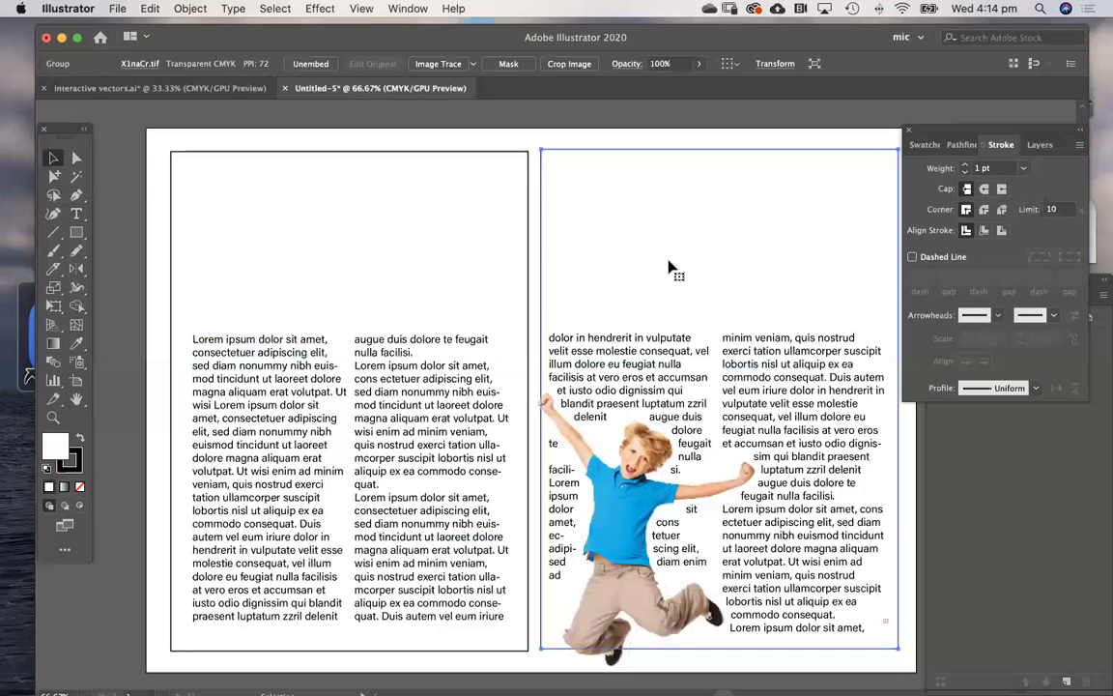
Create a separate point text object with the letter K in the empty upper area of the left page column.
left_click(77, 233)
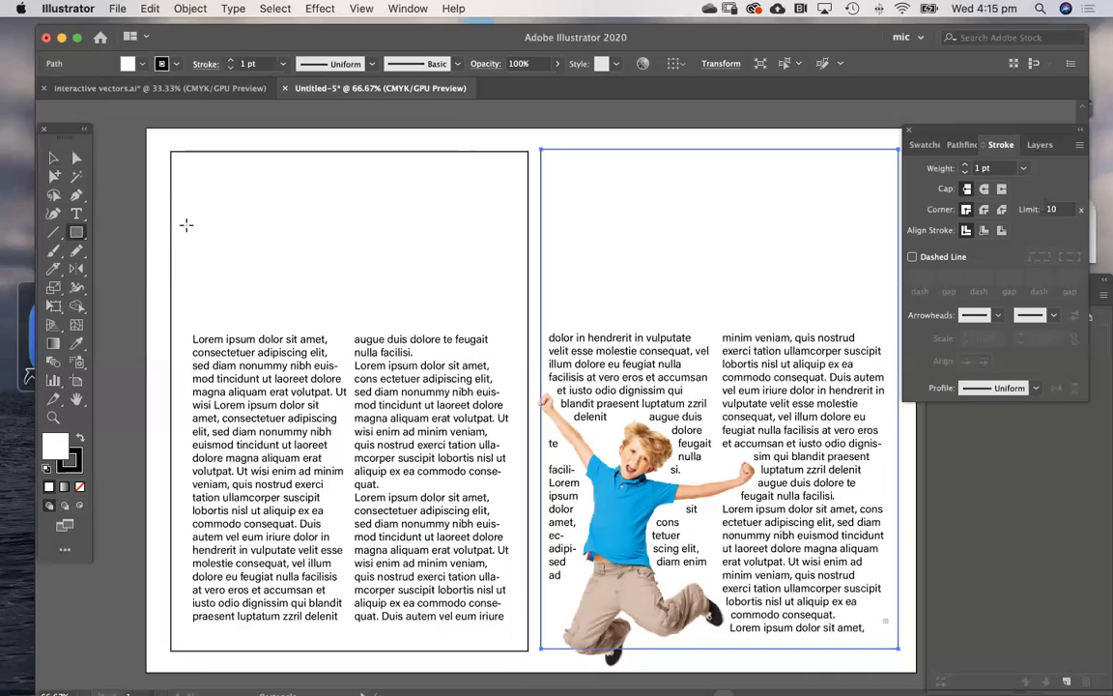
left_click(77, 215)
left_click(214, 216)
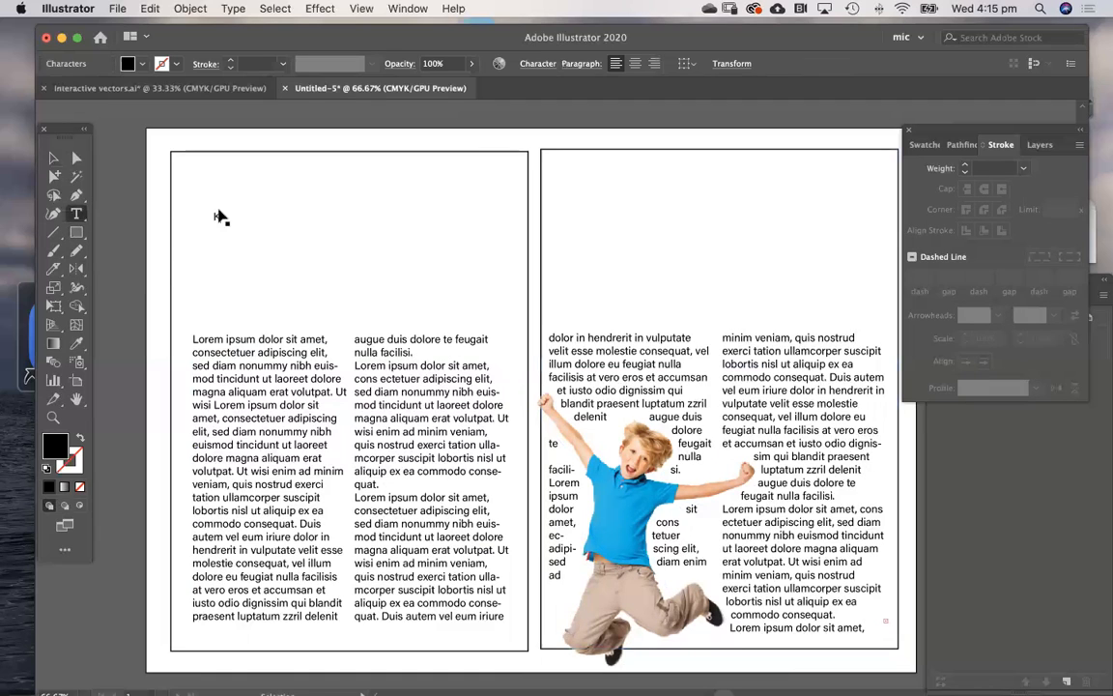
left_click_drag(201, 199, 244, 240)
key("super+z")
left_click(217, 221)
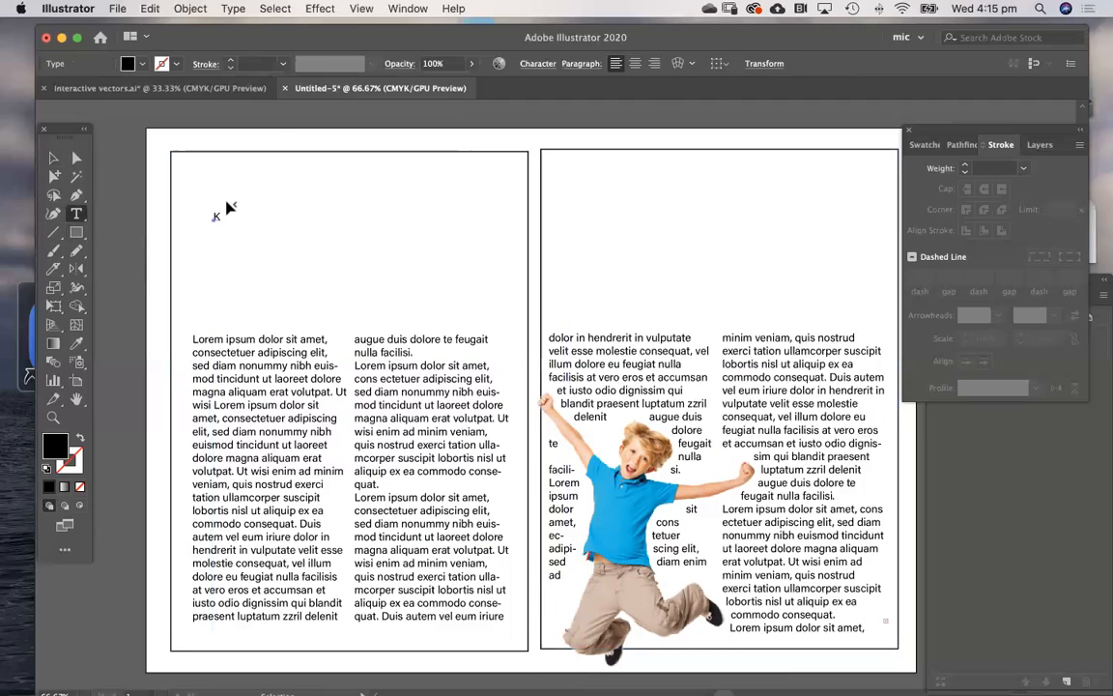
Scale the letter K up to about five text lines high and move it over the start of the left frame's text.
key("s")
left_click_drag(236, 194, 292, 139)
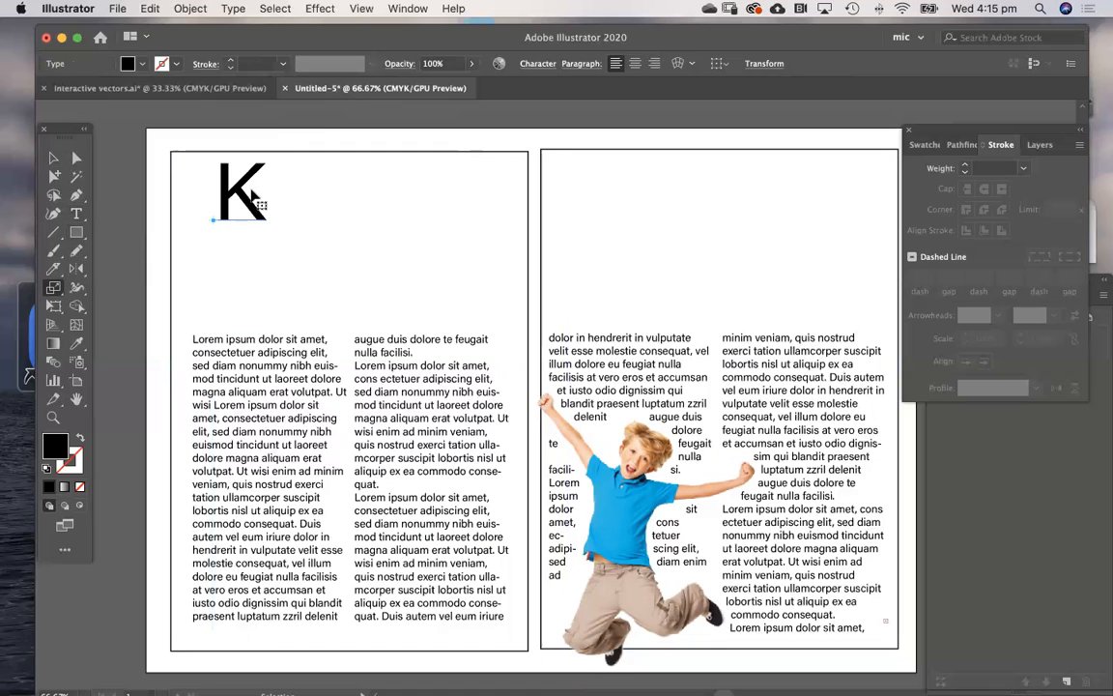
left_click_drag(238, 189, 211, 362)
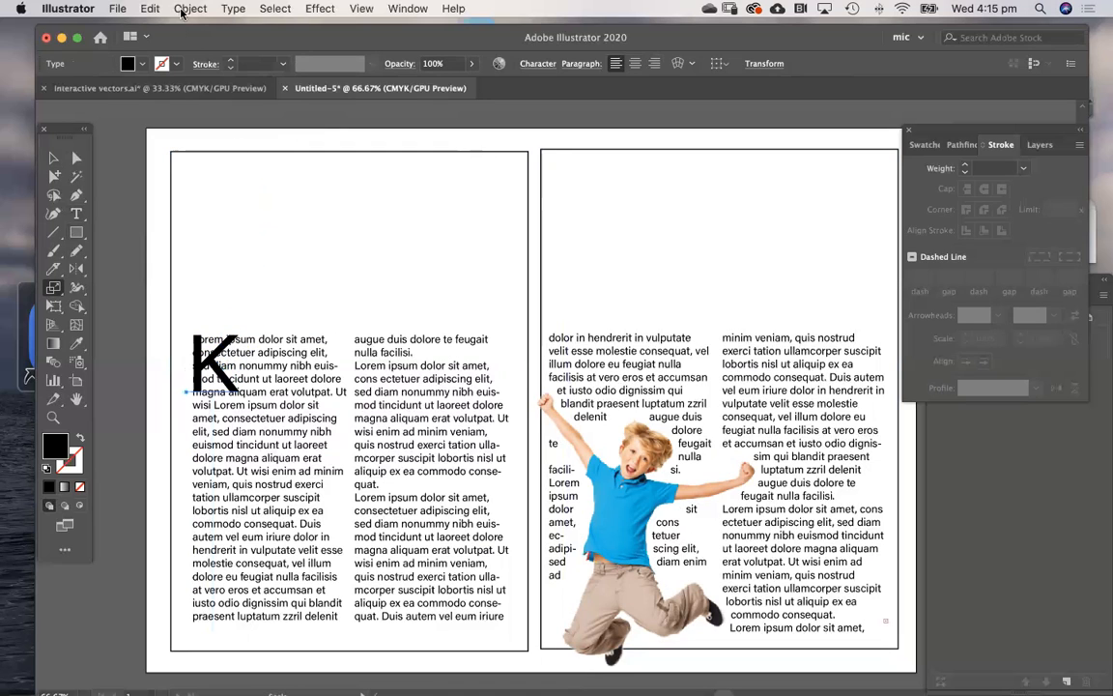
Apply a text wrap to the letter K, accepting that text wraps around type objects.
left_click(234, 9)
mouse_move(192, 9)
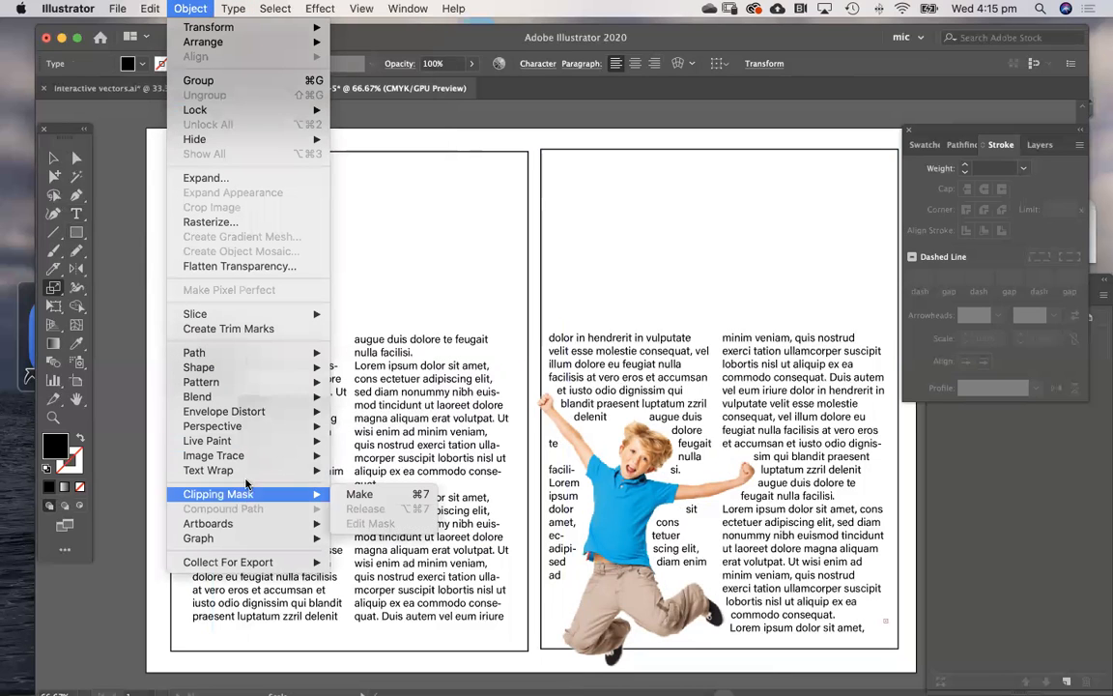
mouse_move(232, 470)
left_click(393, 462)
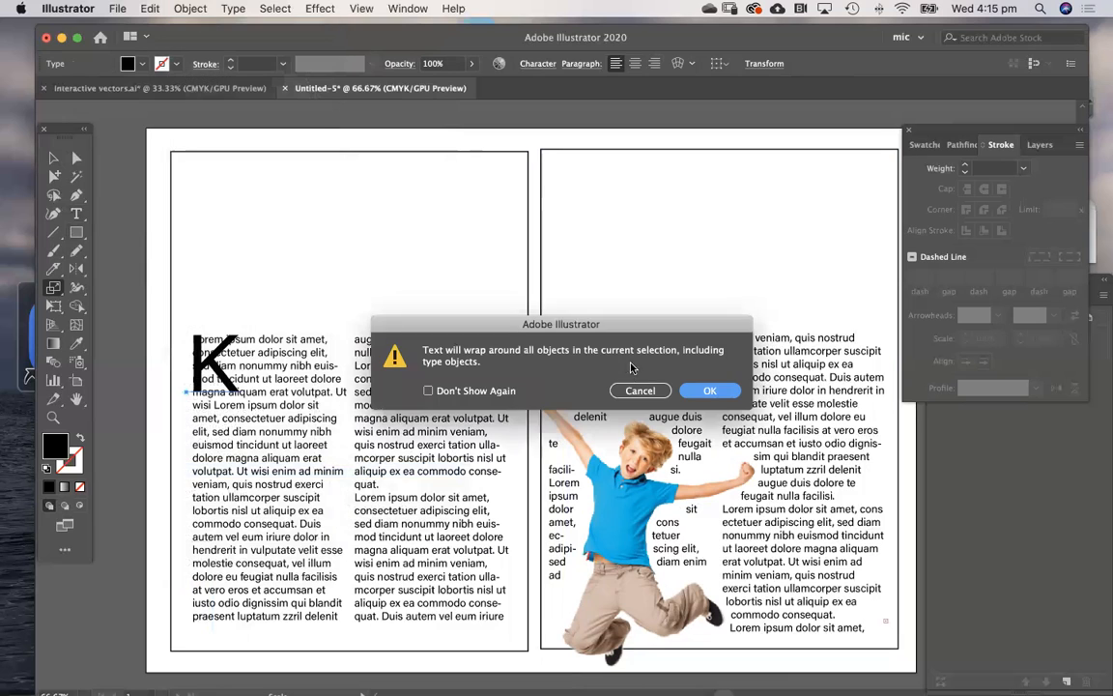
left_click(705, 392)
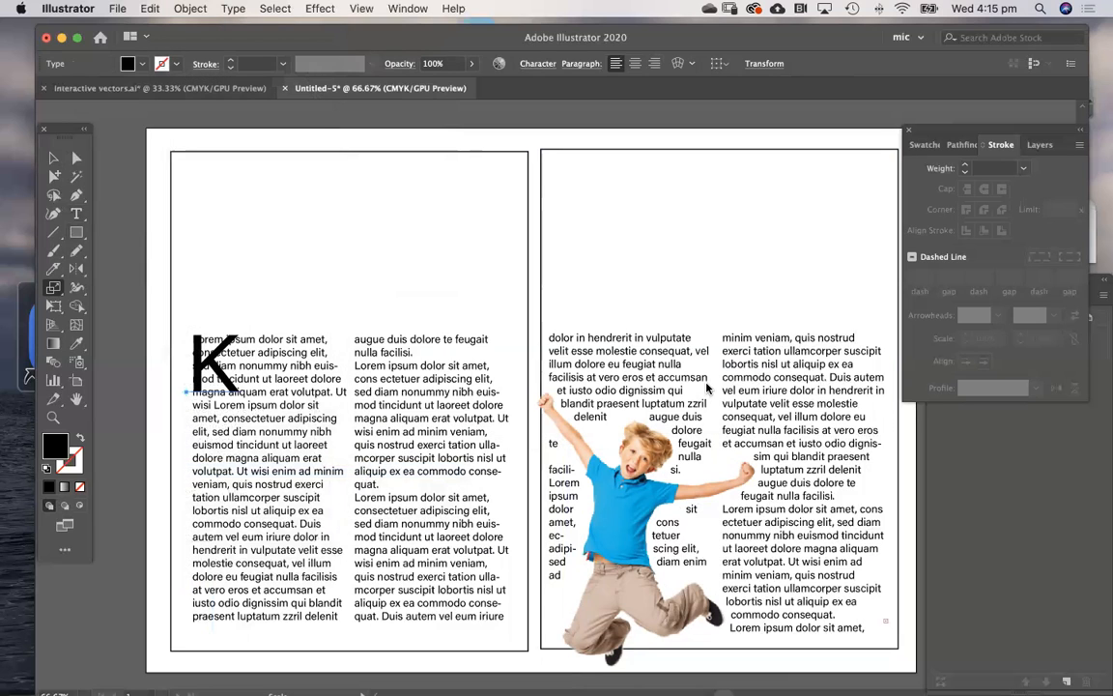
Nudge the wrapped letter K slightly right and down as a drop cap, and deselect it.
left_click(77, 159)
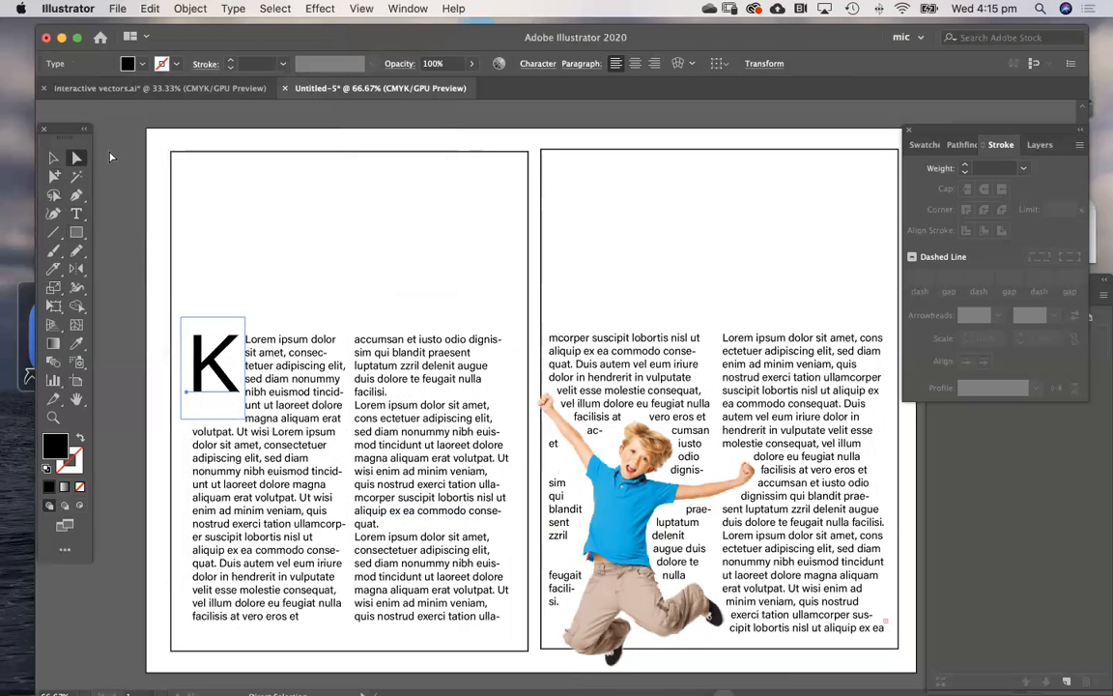
left_click(155, 215)
left_click_drag(221, 372, 227, 375)
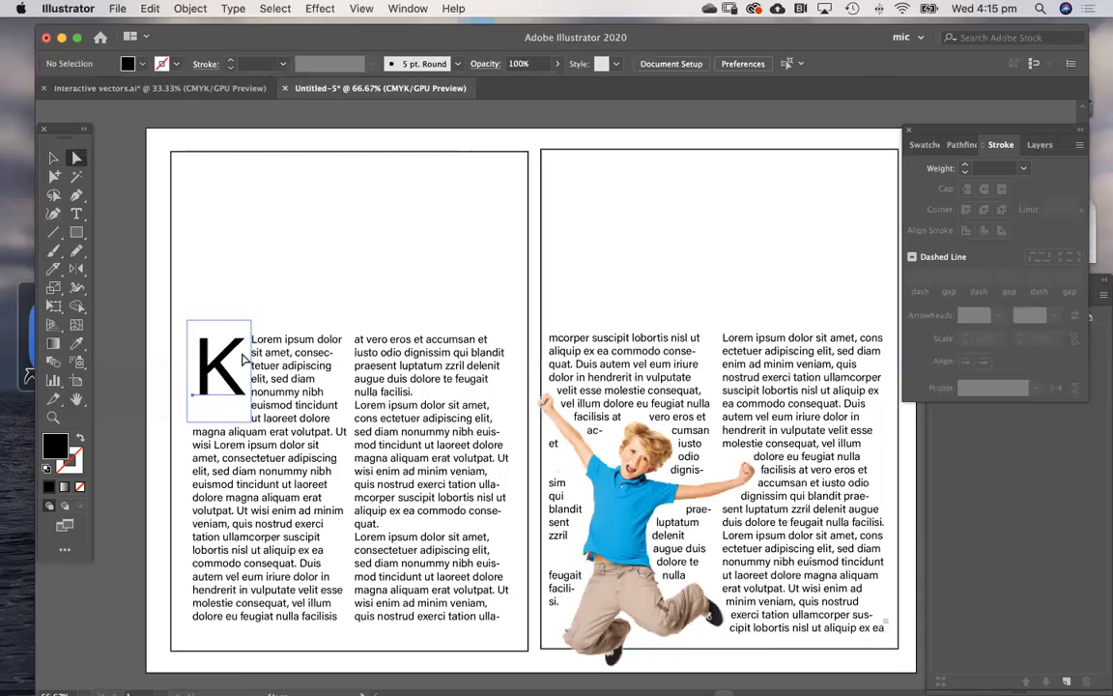
left_click(137, 275)
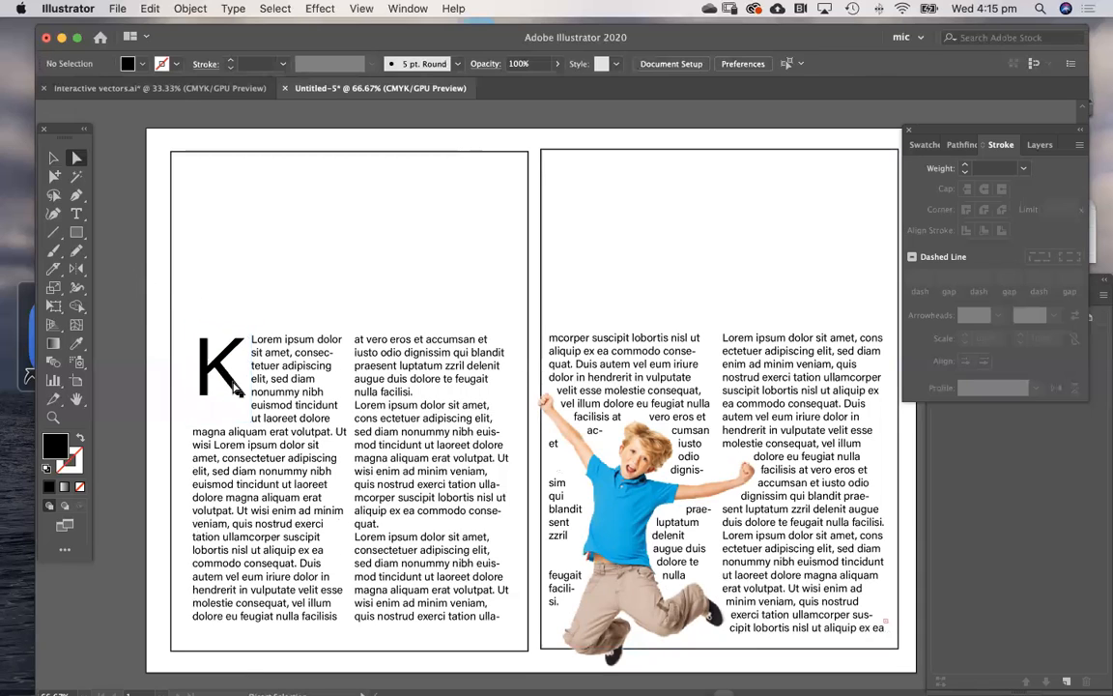
left_click(224, 432)
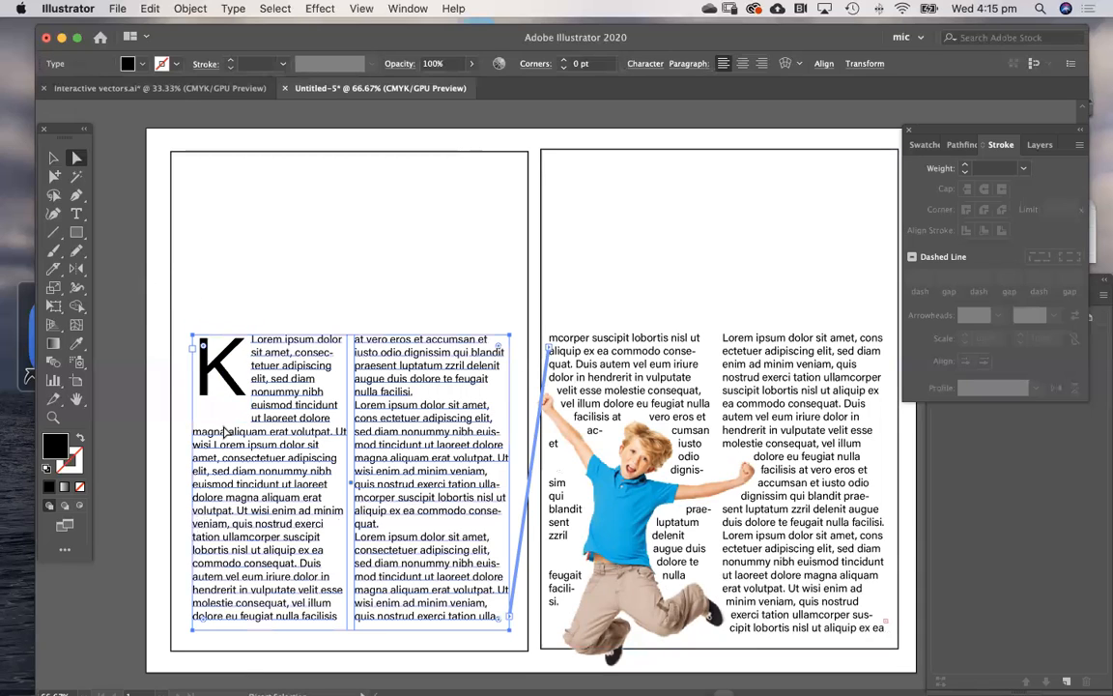
double_click(230, 373)
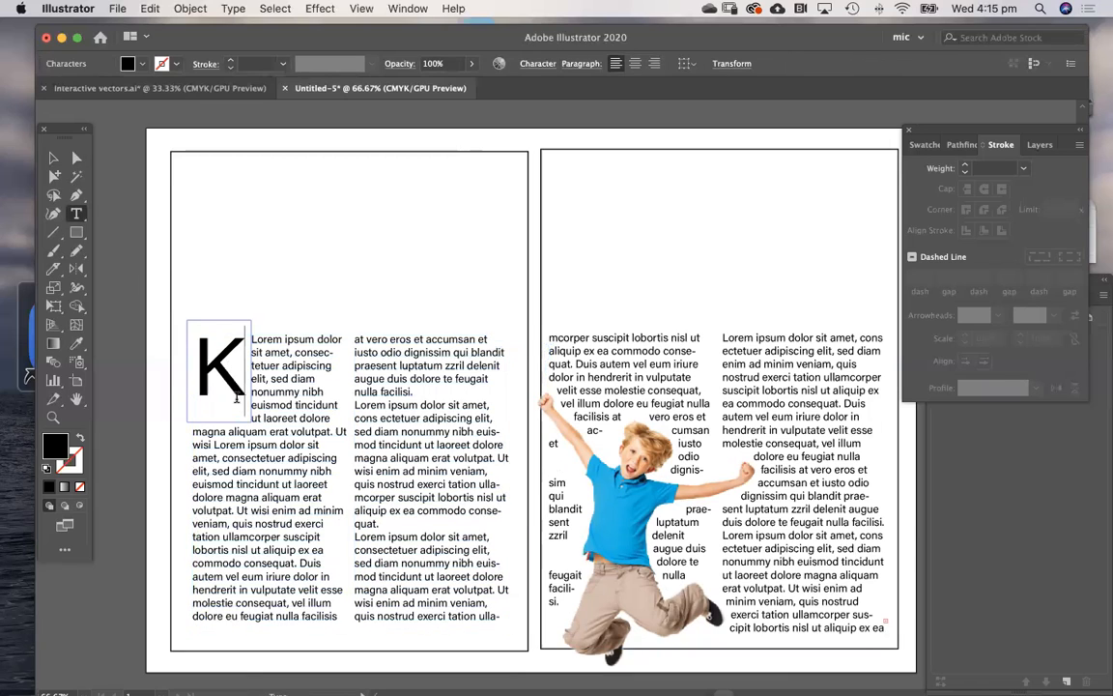
left_click(76, 159)
left_click(378, 202)
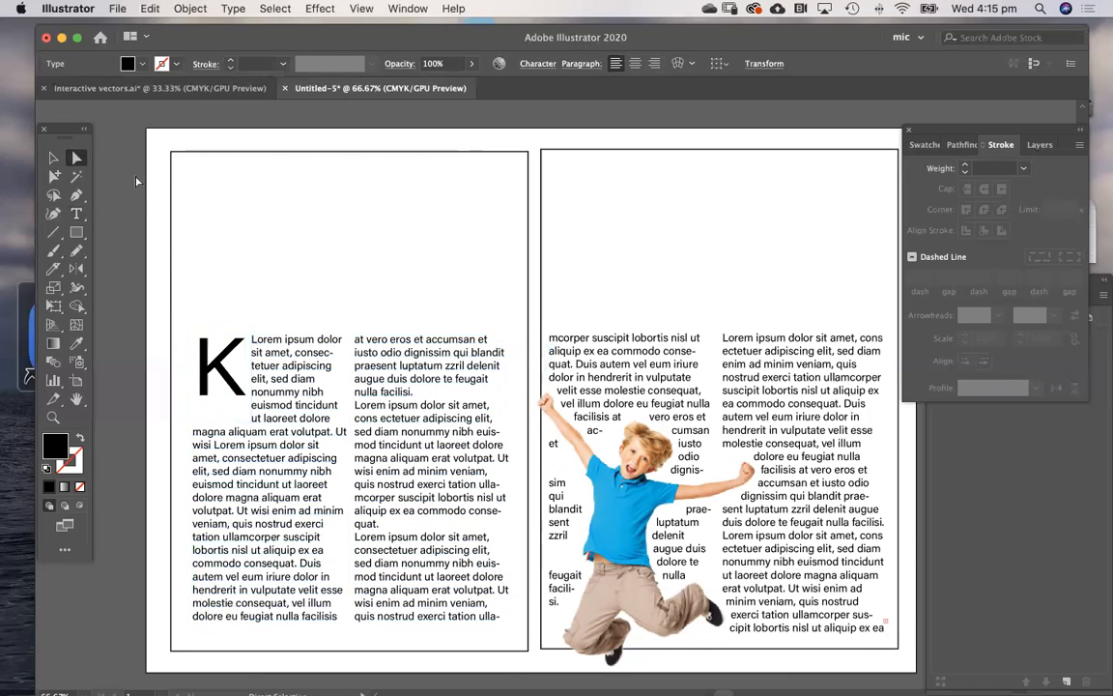
Draw an open S-shaped curve with the Pen tool across both pages above the columns, with no fill and a 1 pt black stroke.
scroll(445, 290, "right", 1)
scroll(445, 290, "up", 1)
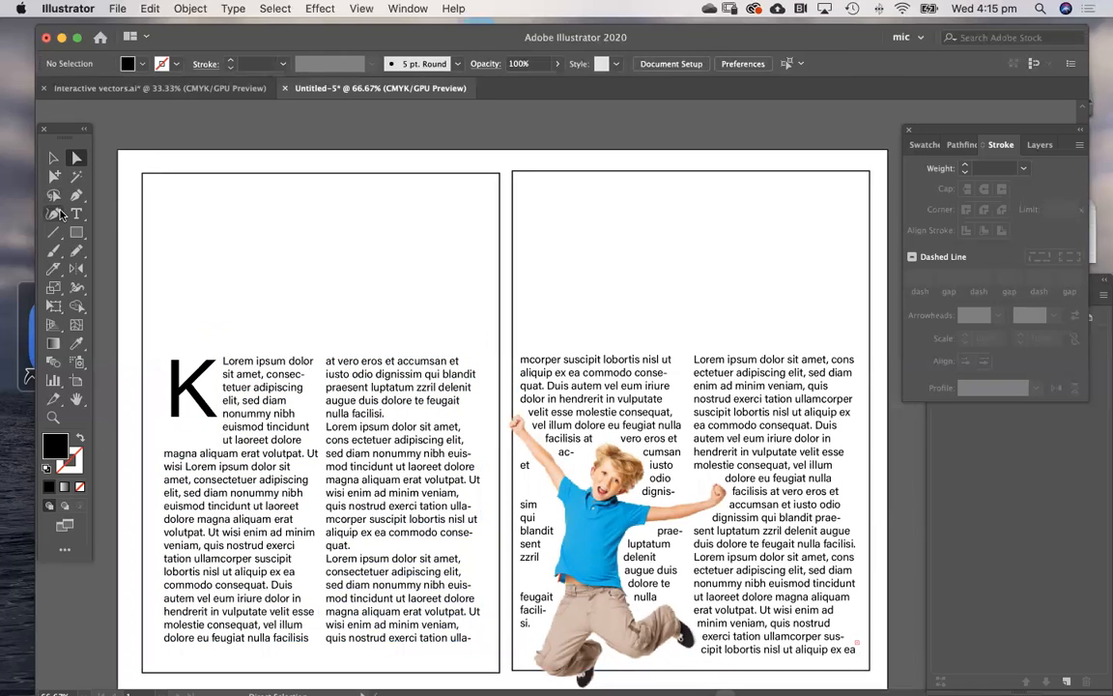
left_click(76, 194)
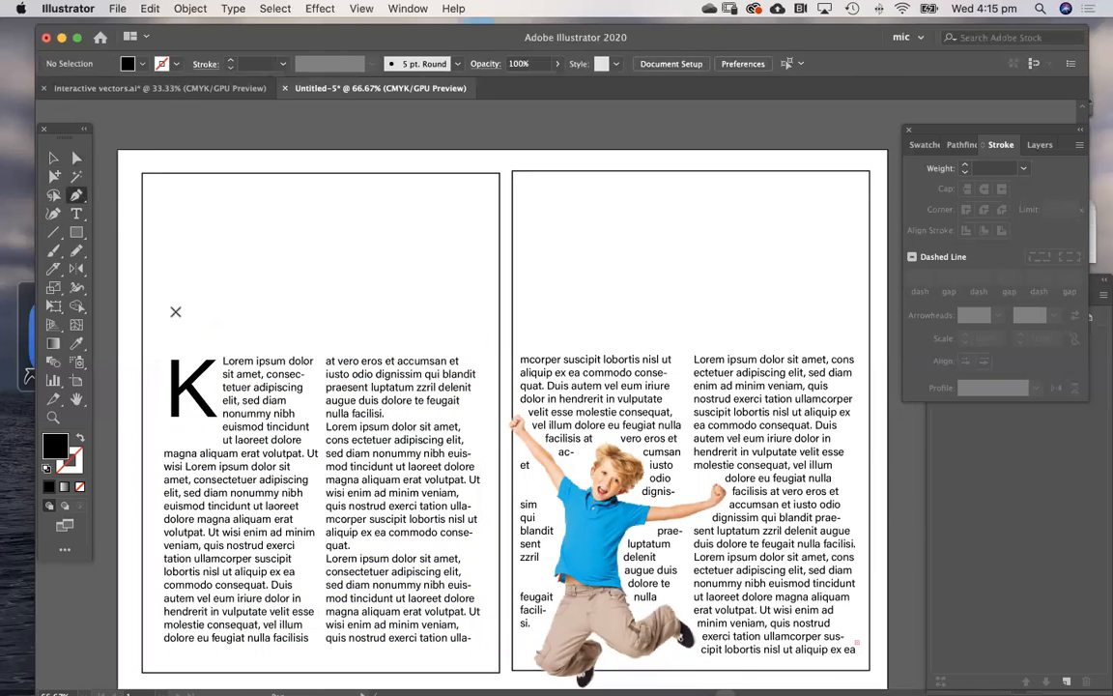
left_click_drag(324, 283, 431, 280)
mouse_move(597, 321)
left_mouse_down()
mouse_move(673, 347)
mouse_move(770, 341)
left_mouse_up()
left_click(822, 305)
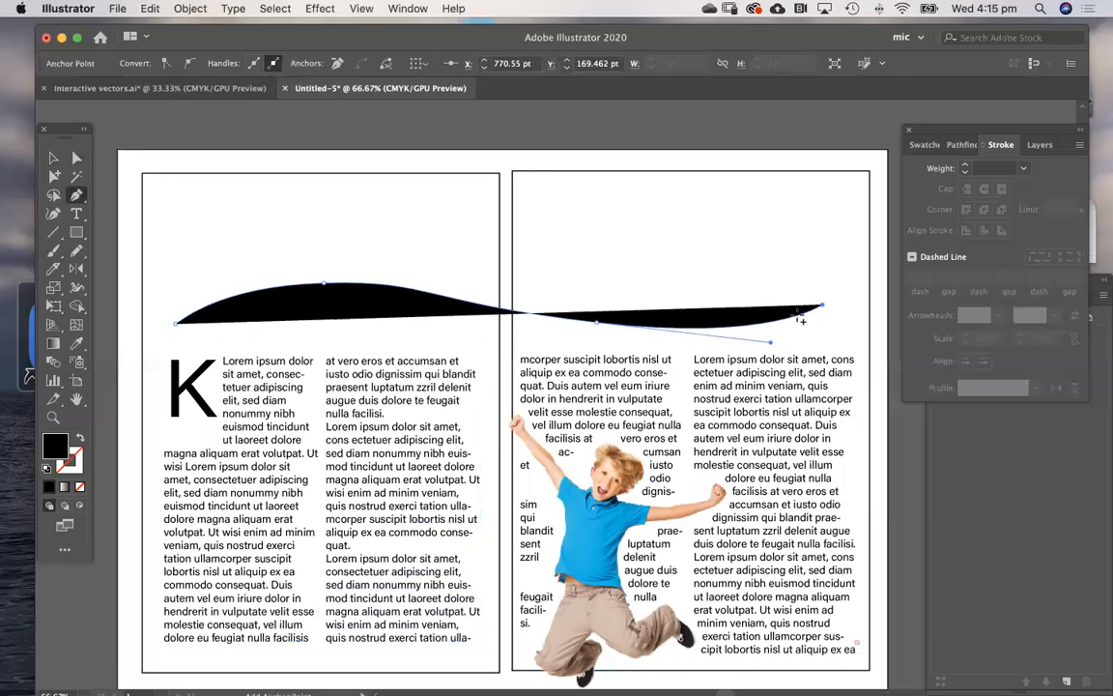
key("shift+x")
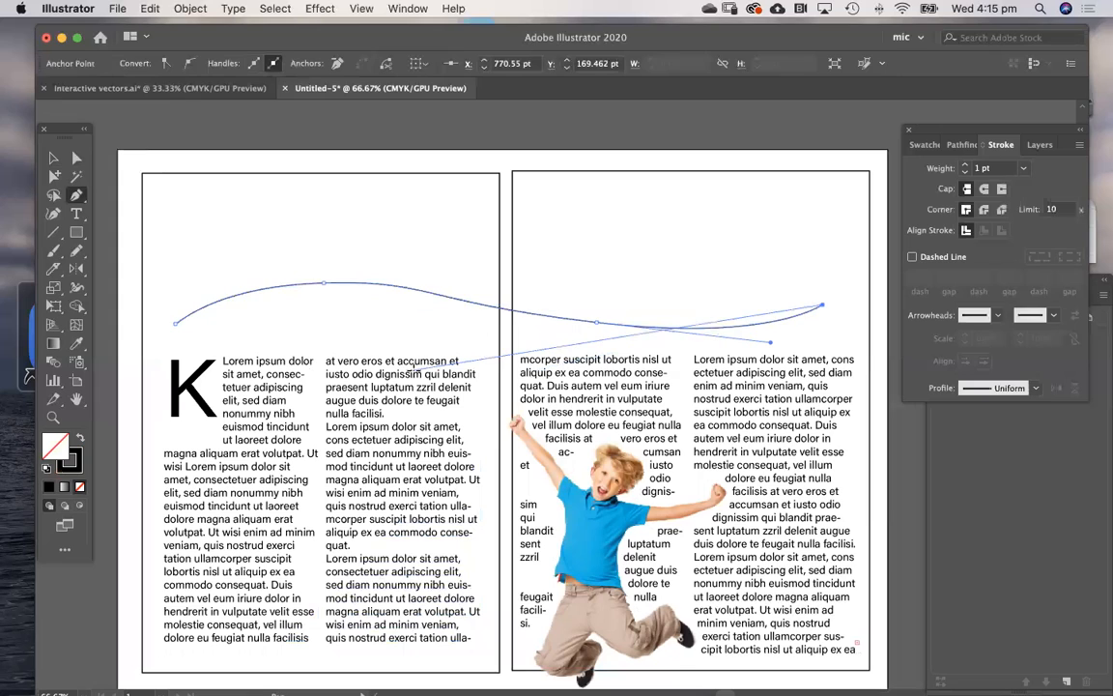
Run placeholder text along the S-shaped curve, move it slightly down and deselect it.
left_click(77, 215)
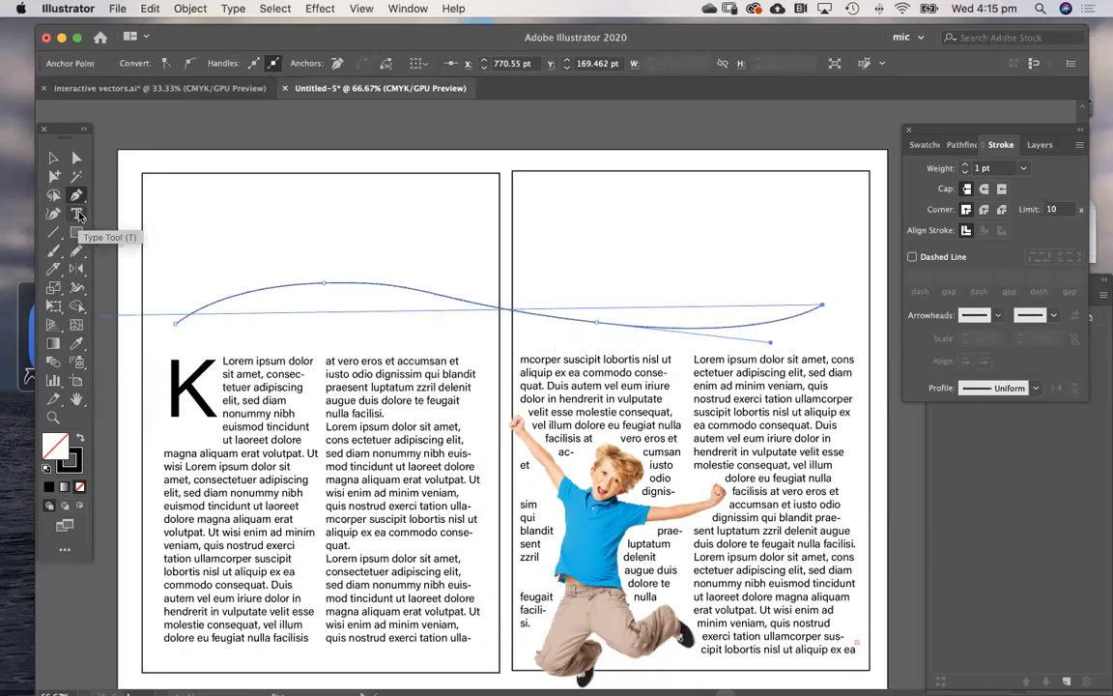
left_click(209, 301)
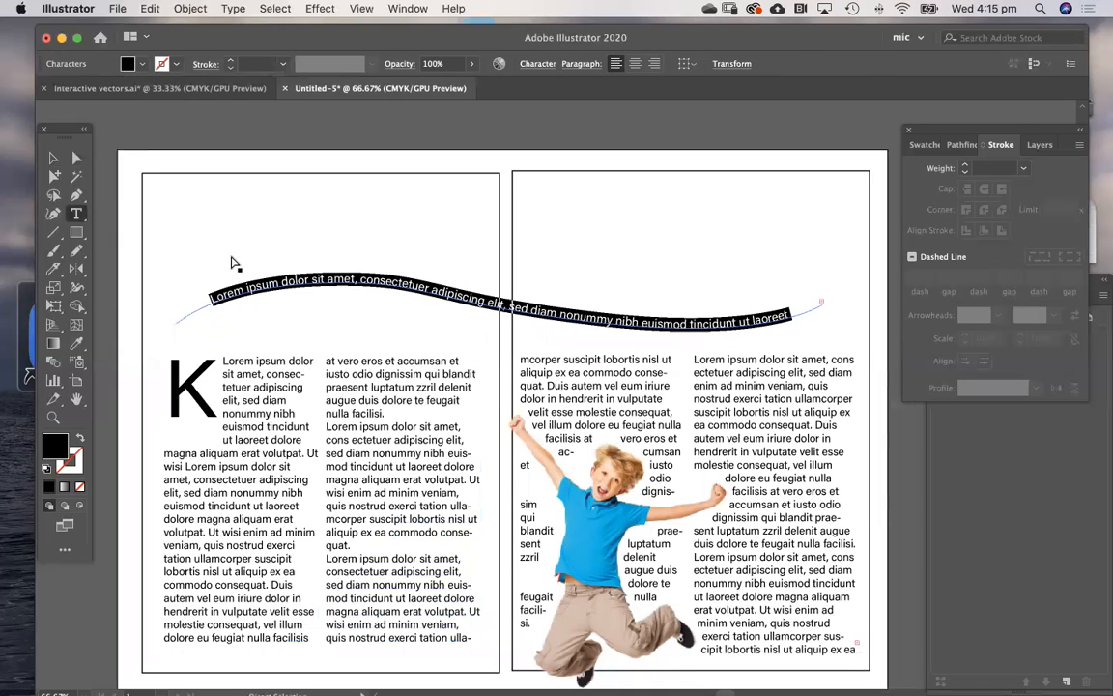
left_click(314, 134, "super")
left_click_drag(392, 279, 391, 292)
left_click(366, 137, "super")
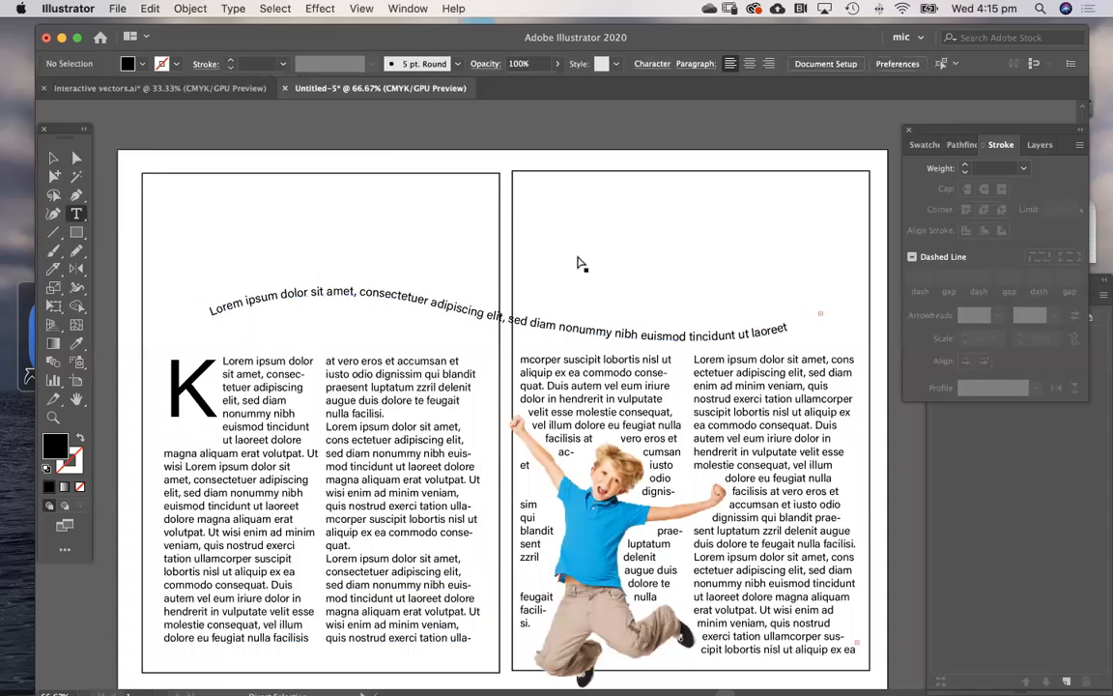
Reshape the curved text's path into a deeper wave by raising its upper anchor point and adjusting the curve, and deselect it.
left_click(431, 298, "super")
left_click_drag(433, 291, 511, 257)
left_click_drag(423, 319, 614, 324)
left_click_drag(323, 297, 306, 243)
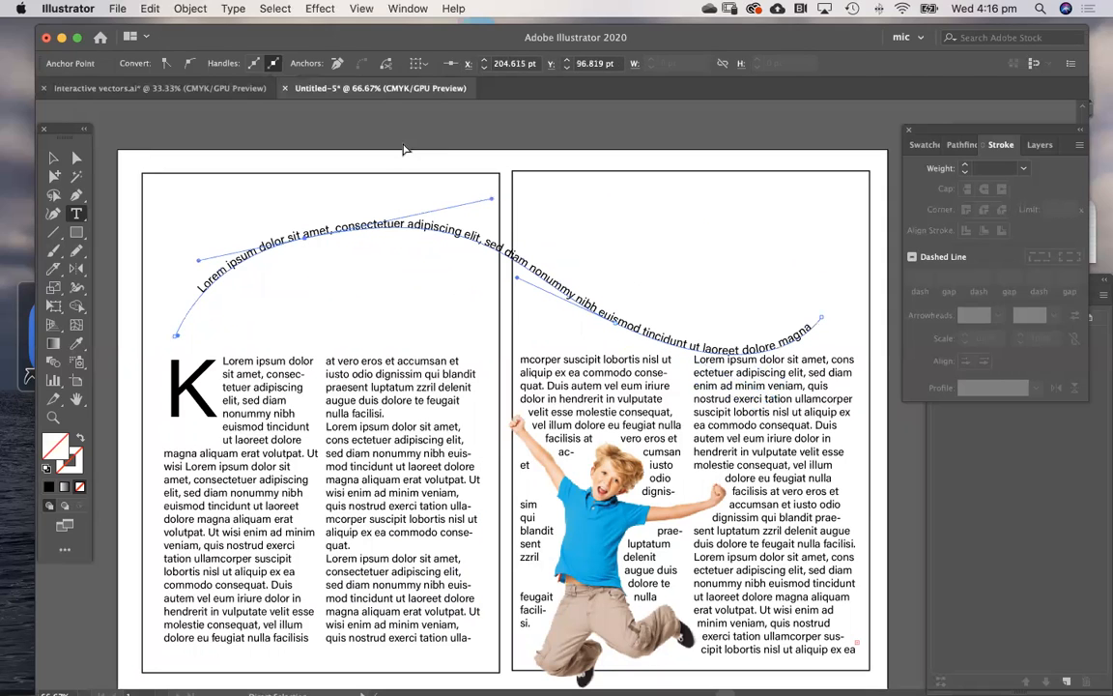
left_click(404, 150)
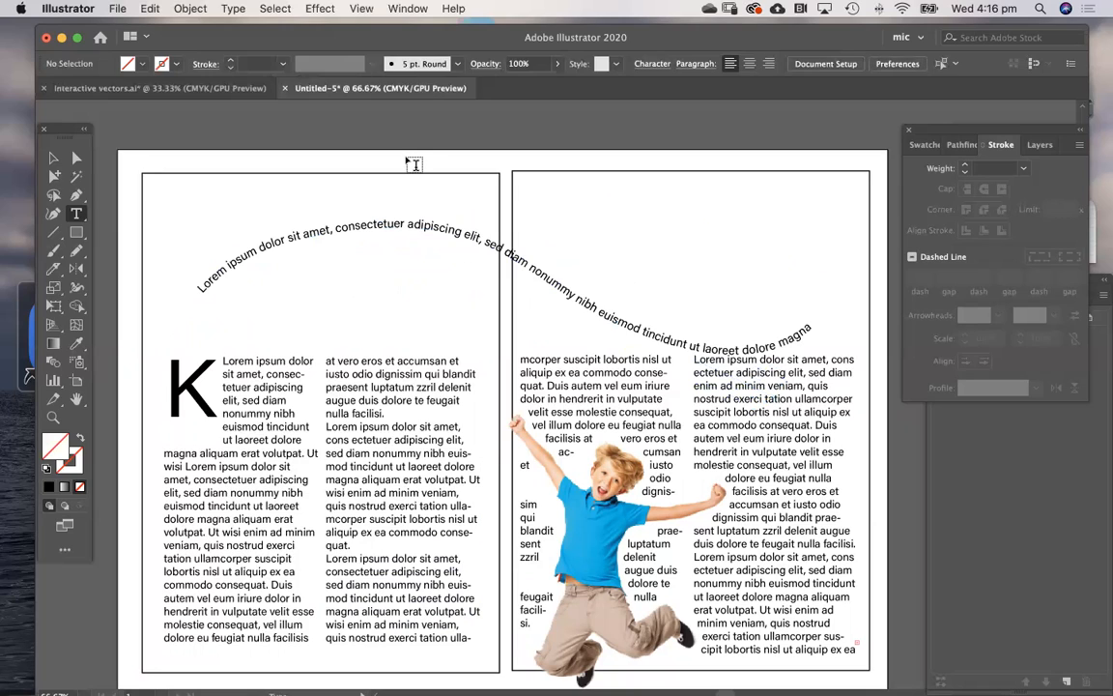
Draw a circle in the empty upper area of the right page and run placeholder text around its outline.
left_click_drag(81, 239, 108, 258)
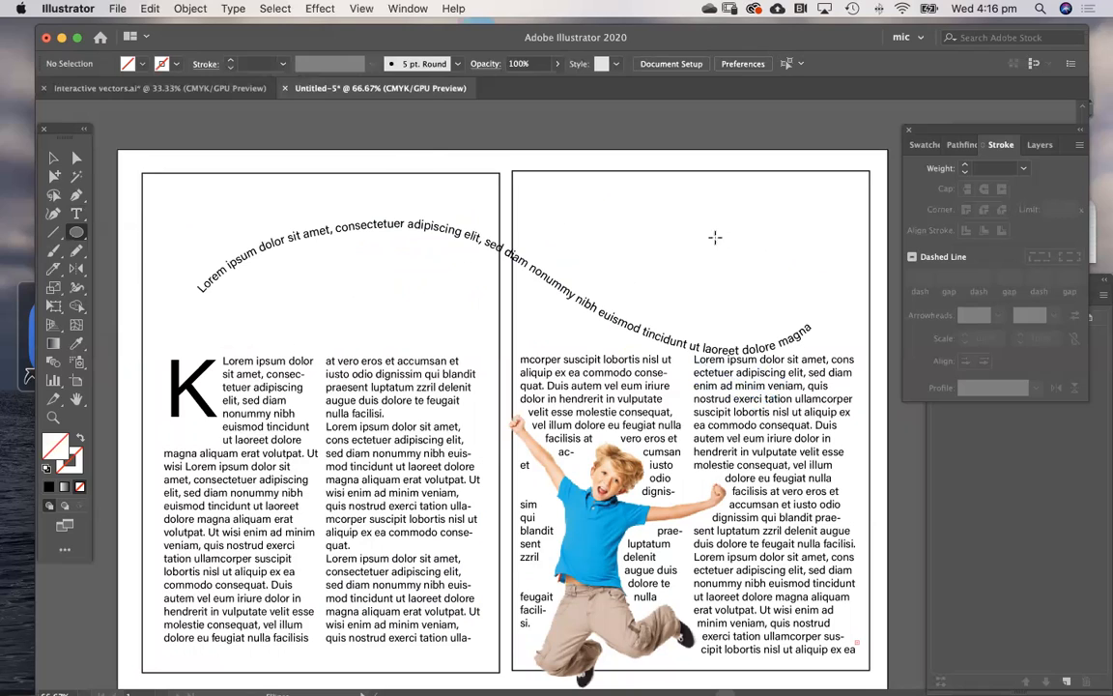
left_click_drag(716, 260, 754, 282)
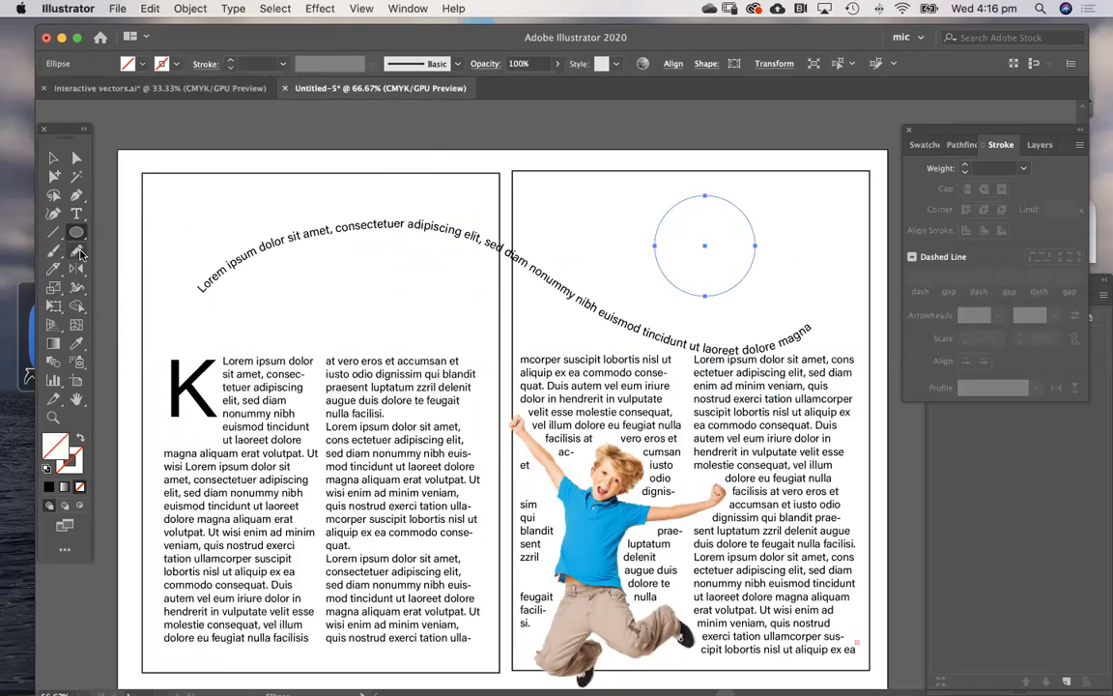
left_click_drag(76, 213, 140, 254)
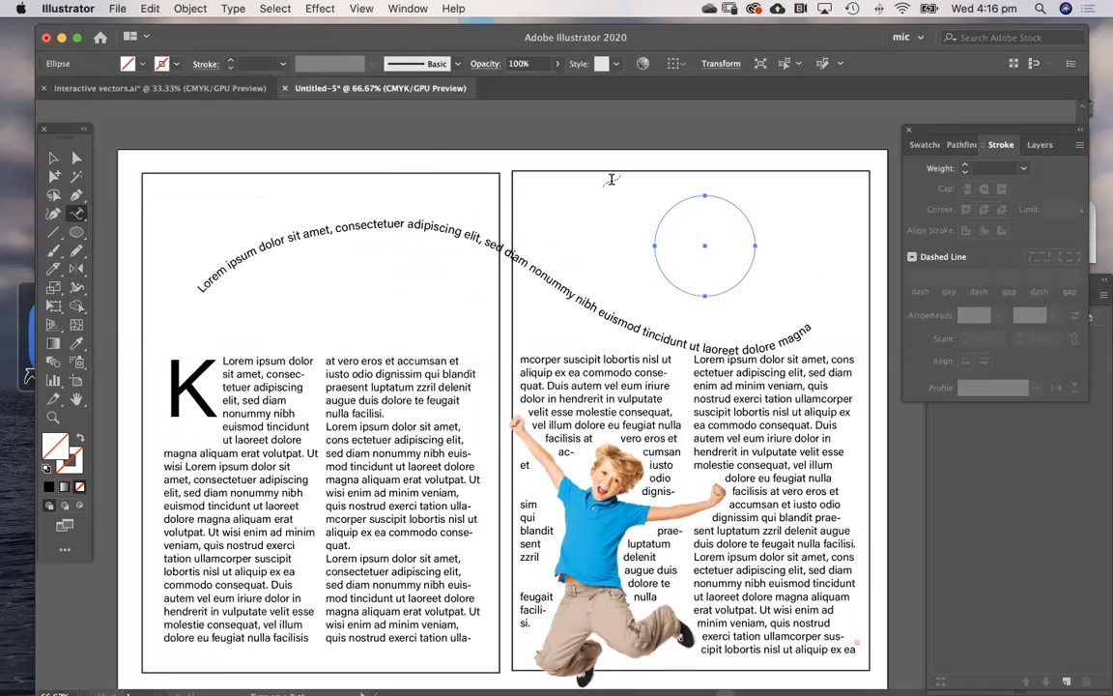
left_click(669, 207)
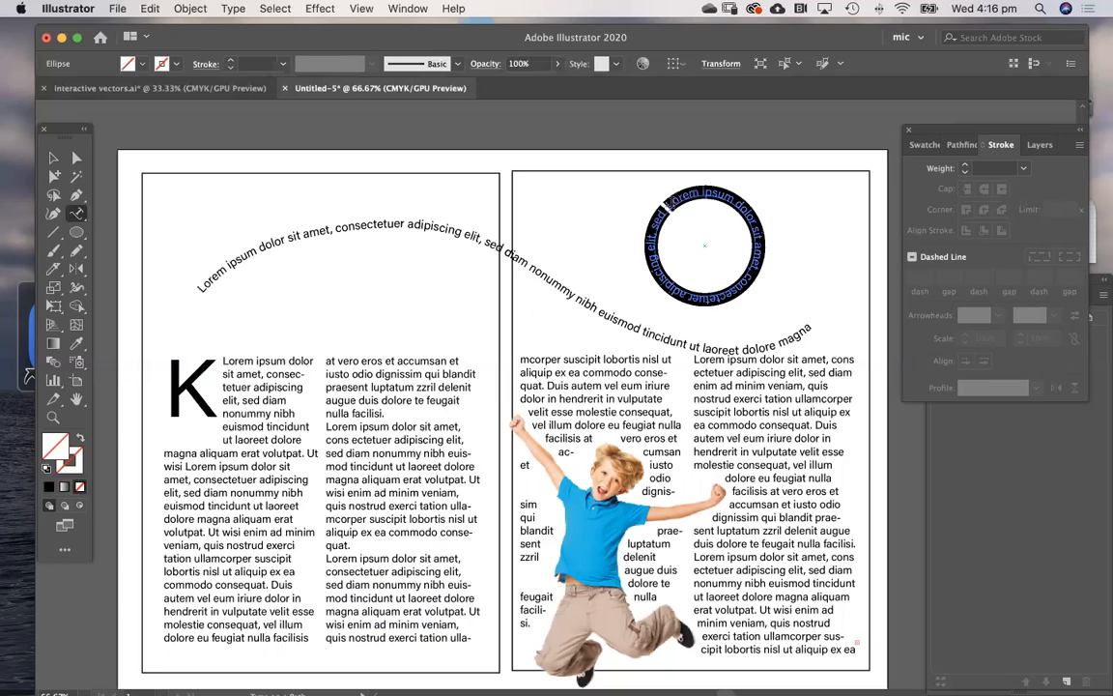
left_click(672, 140, "super")
Scale the circular text up slightly and deselect it.
left_click(717, 199, "super")
key("s")
left_click_drag(740, 171, 747, 162)
left_click(744, 129, "super")
Draw a smaller circle centred inside the ring of text and fill it with the blue sampled from the boy's shirt.
key("l")
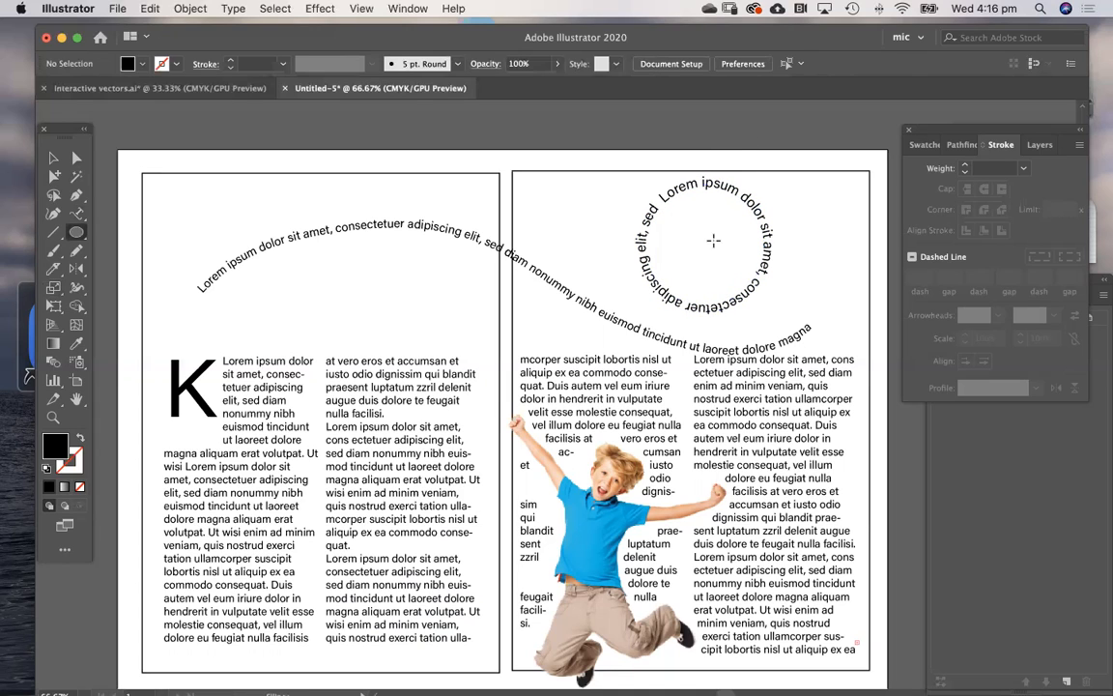
left_click_drag(704, 246, 745, 286)
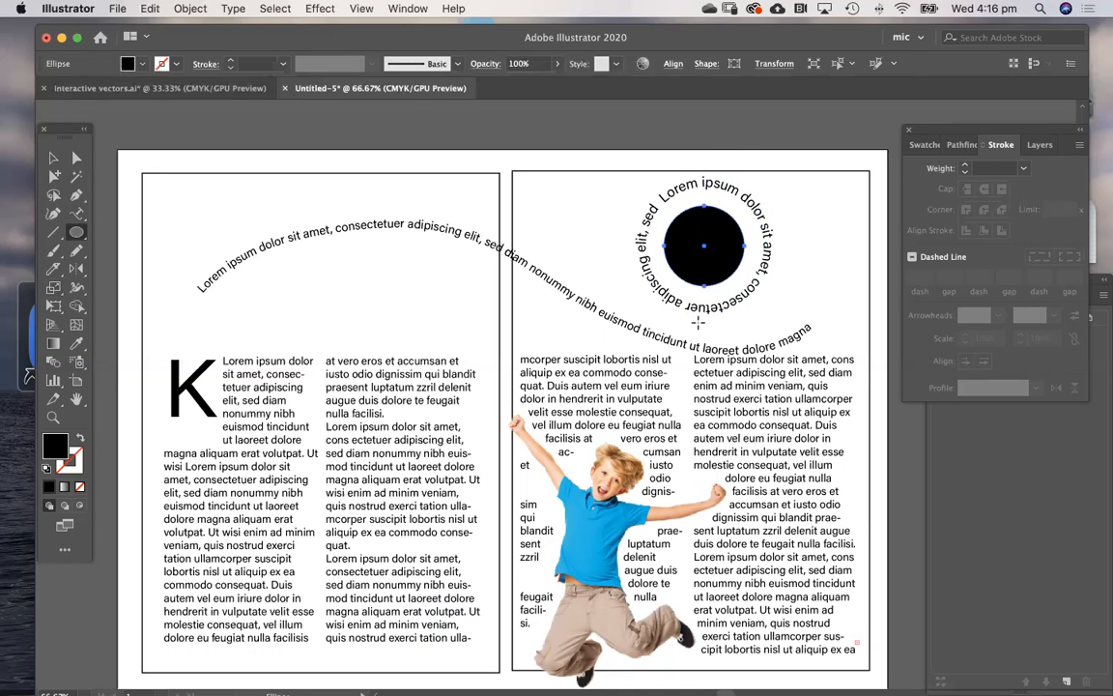
key("i")
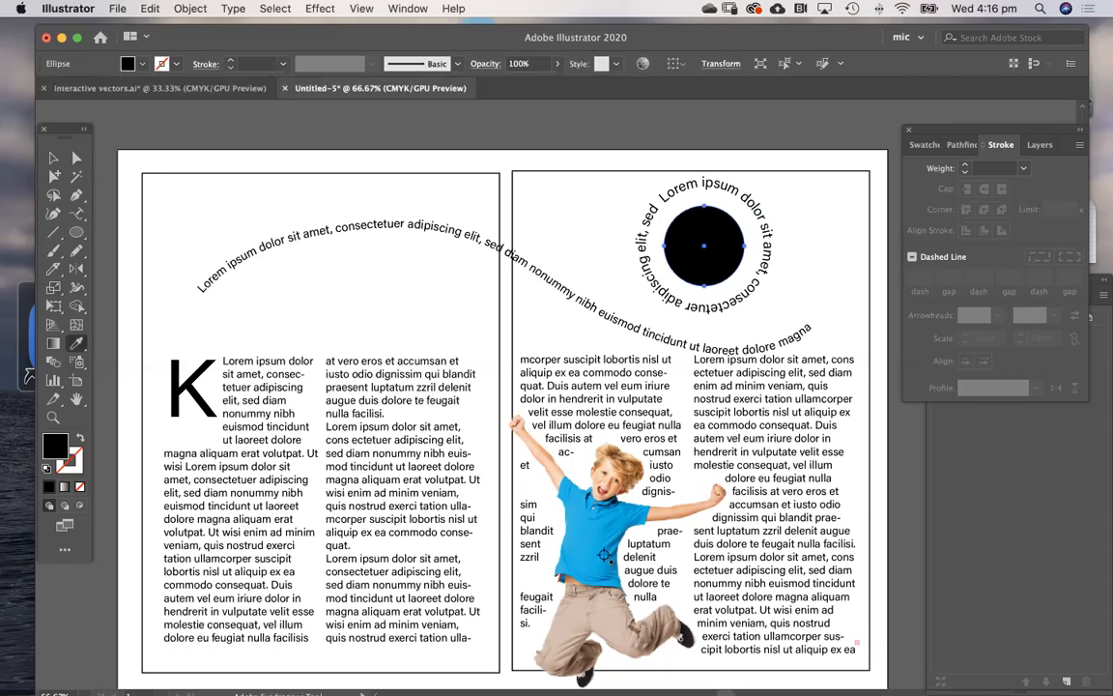
left_click(544, 498)
left_click(514, 131, "super")
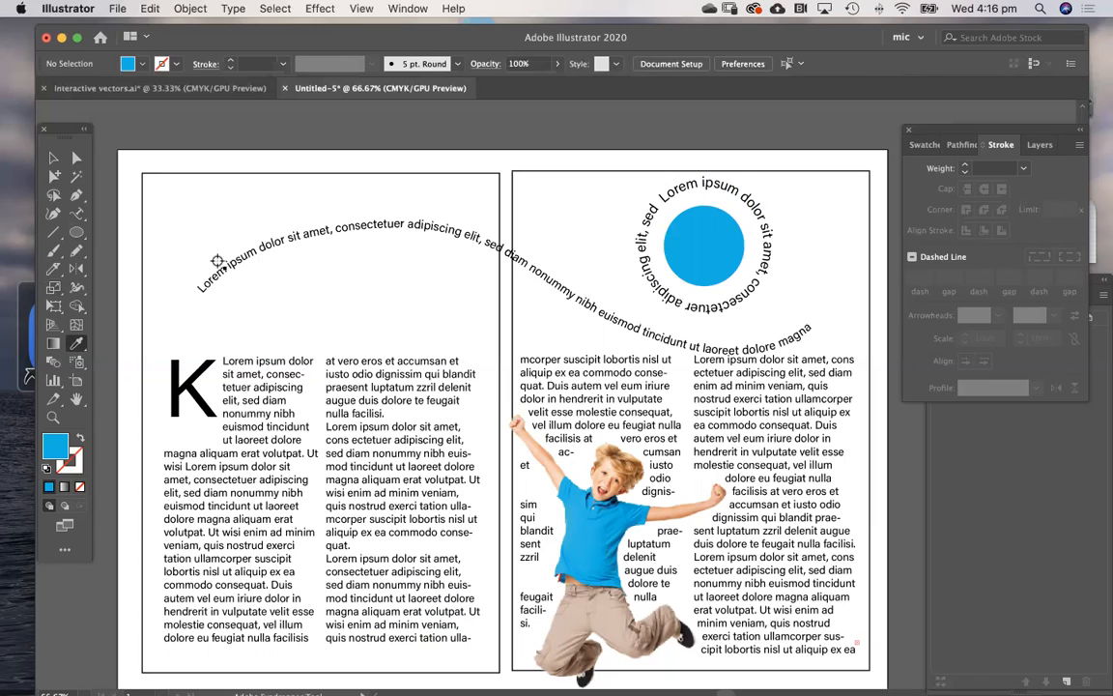
Move the left end anchor of the curved text's path slightly further left and deselect it.
left_click(197, 306, "super")
left_click_drag(175, 339, 163, 341)
left_click(234, 162, "super")
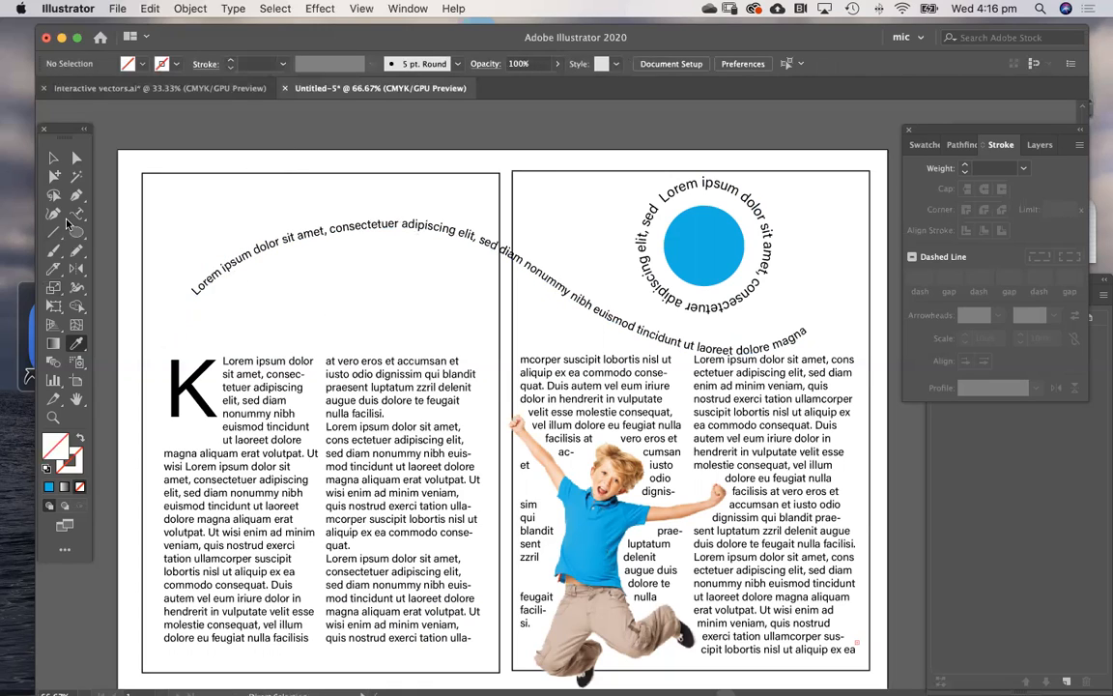
Draw a closed arched shape about 307 pt wide and 99 pt high between the curved text and the left page's columns.
left_click(55, 214)
left_click(76, 194)
left_click(776, 412, "super")
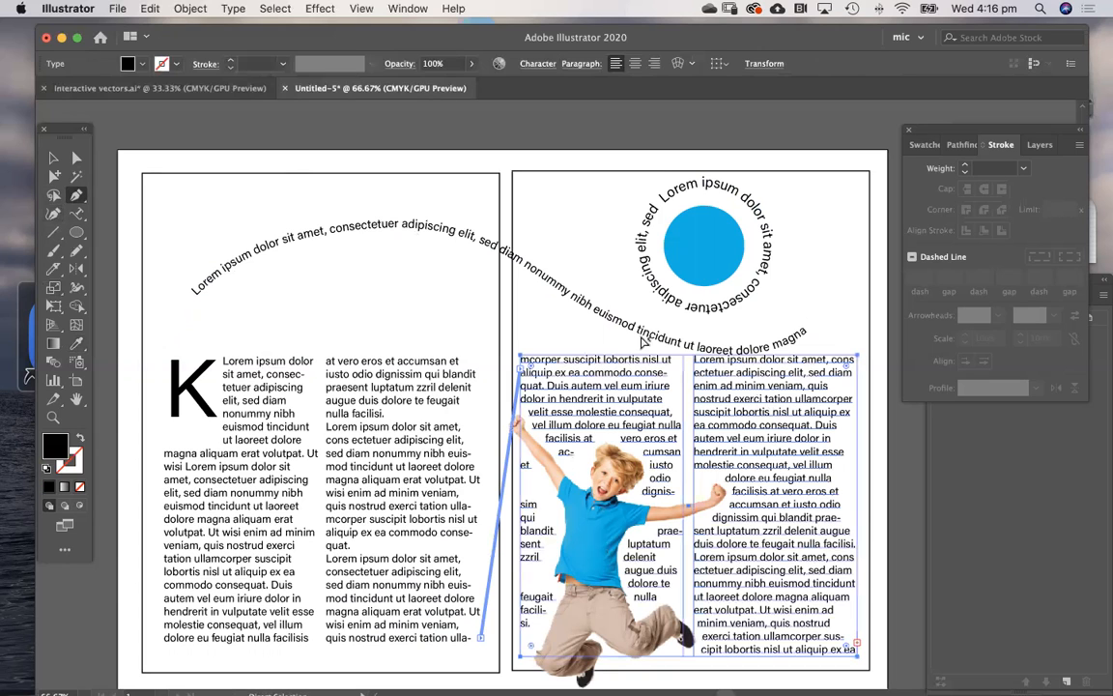
left_click(376, 191, "super")
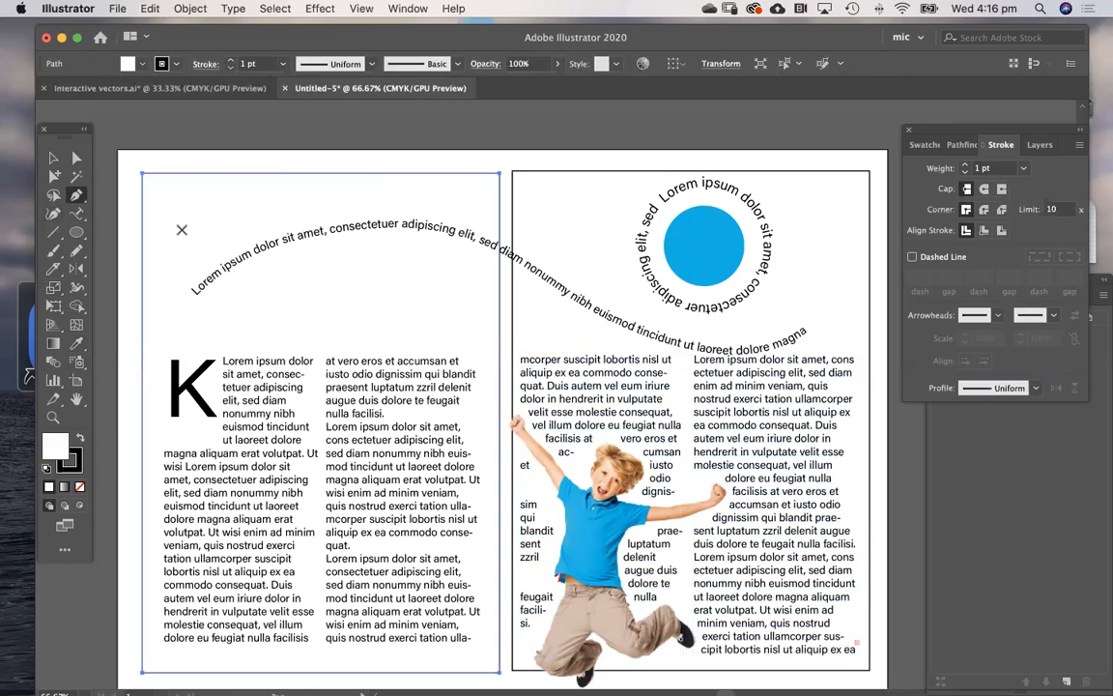
key("super+shift+a")
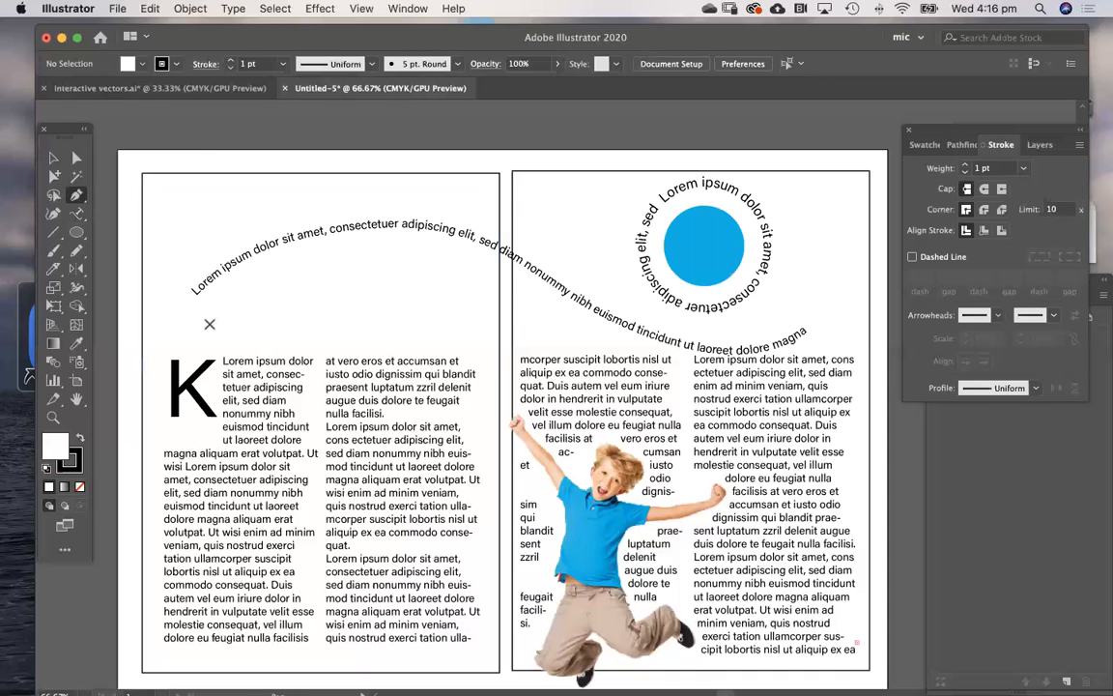
left_click(206, 326)
left_click_drag(312, 261, 376, 243)
left_click_drag(448, 263, 480, 348)
left_click(476, 342)
left_click(195, 344)
left_click_drag(206, 327, 247, 281)
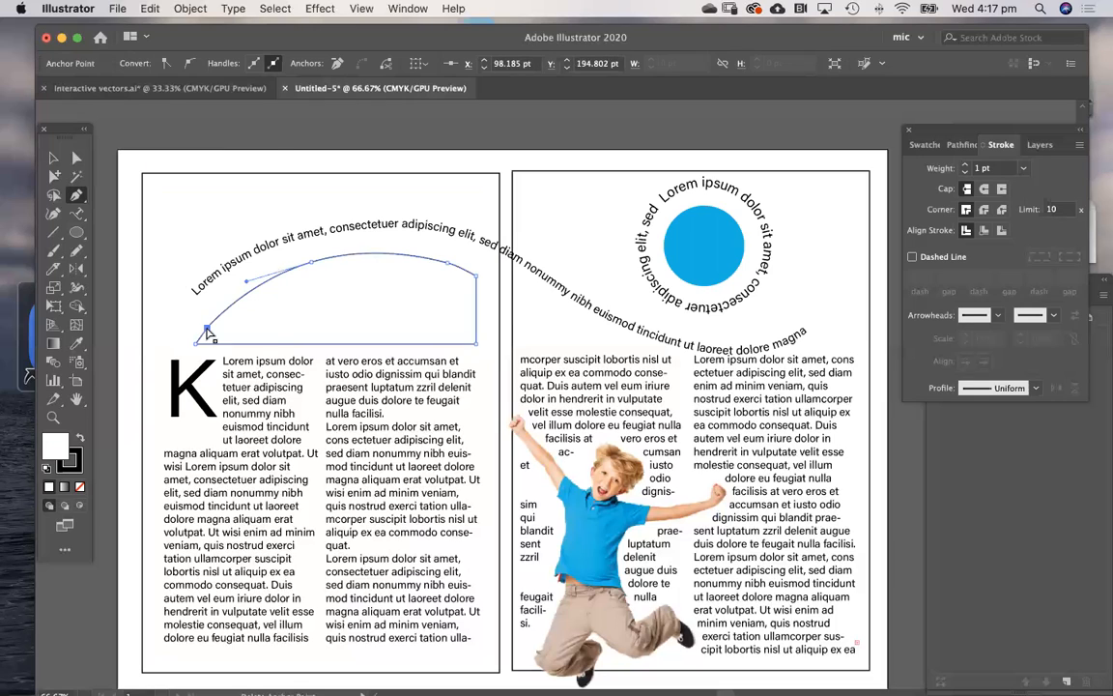
left_click(280, 135, "super")
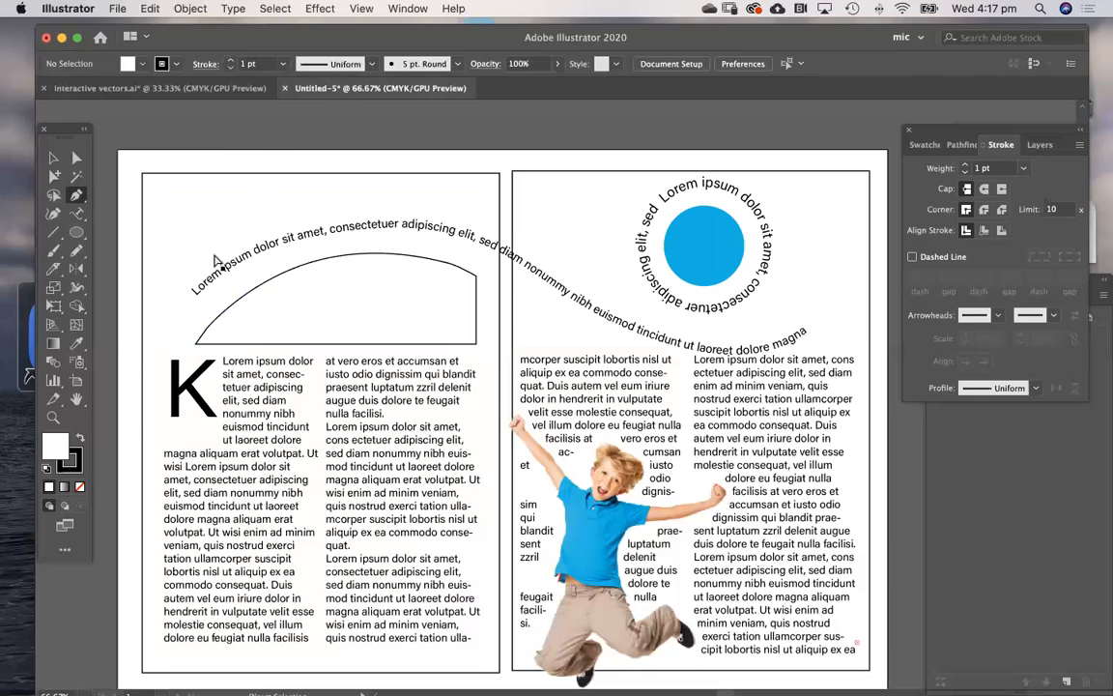
Convert the arched shape into an area text frame filled with placeholder text.
left_click(286, 282, "super")
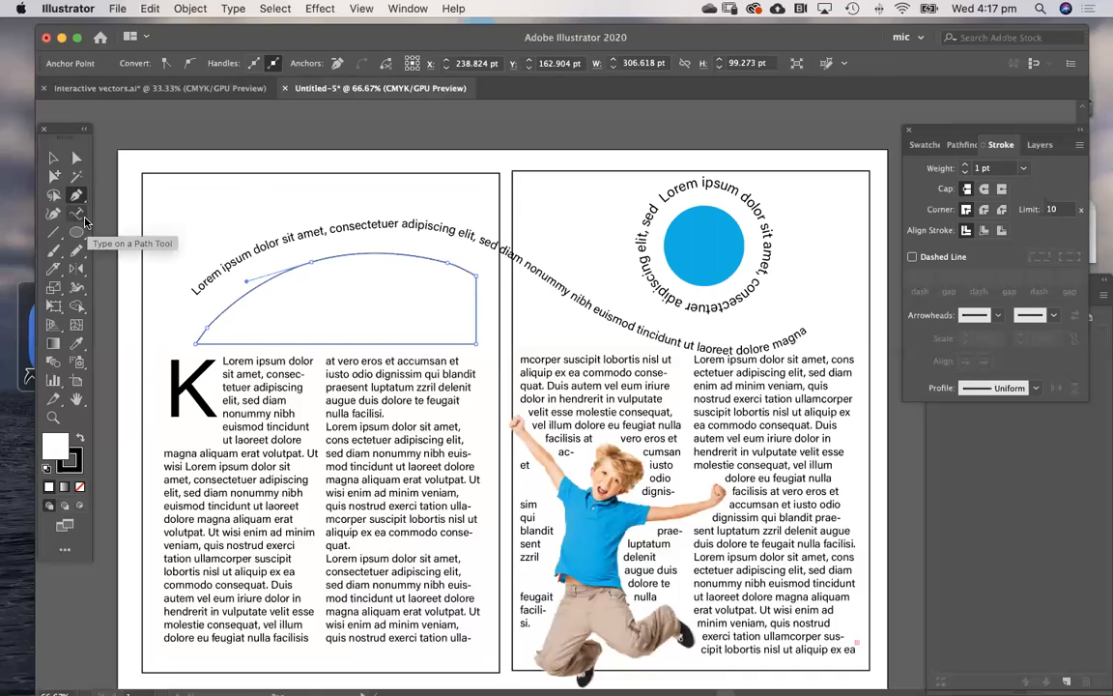
left_click(77, 213)
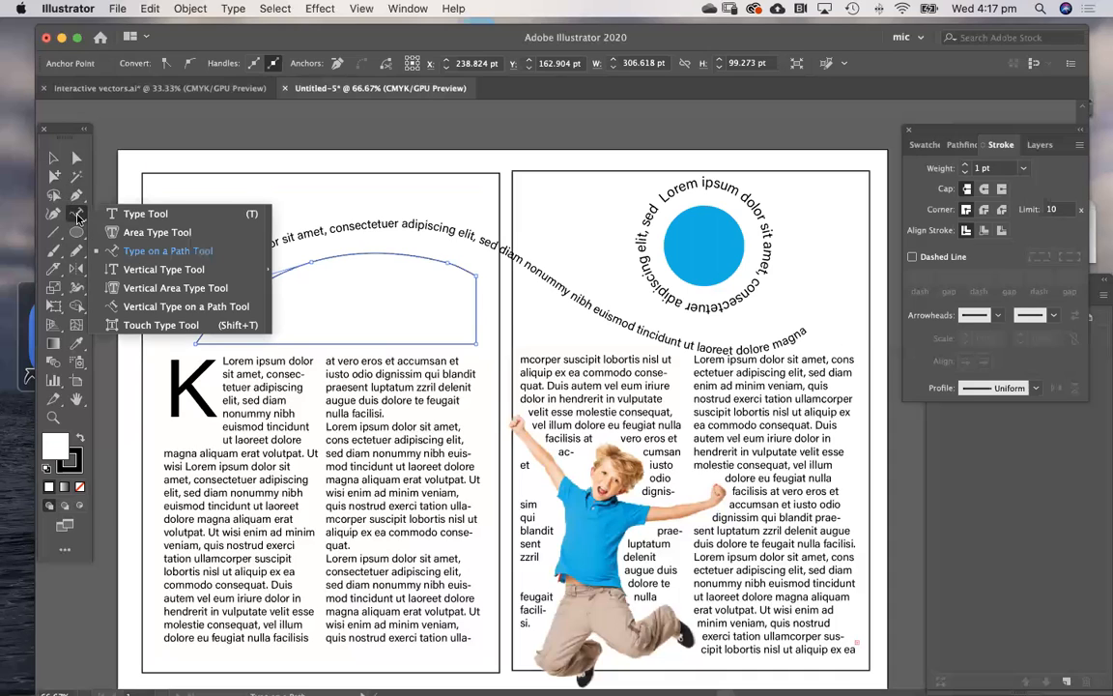
left_click(126, 214)
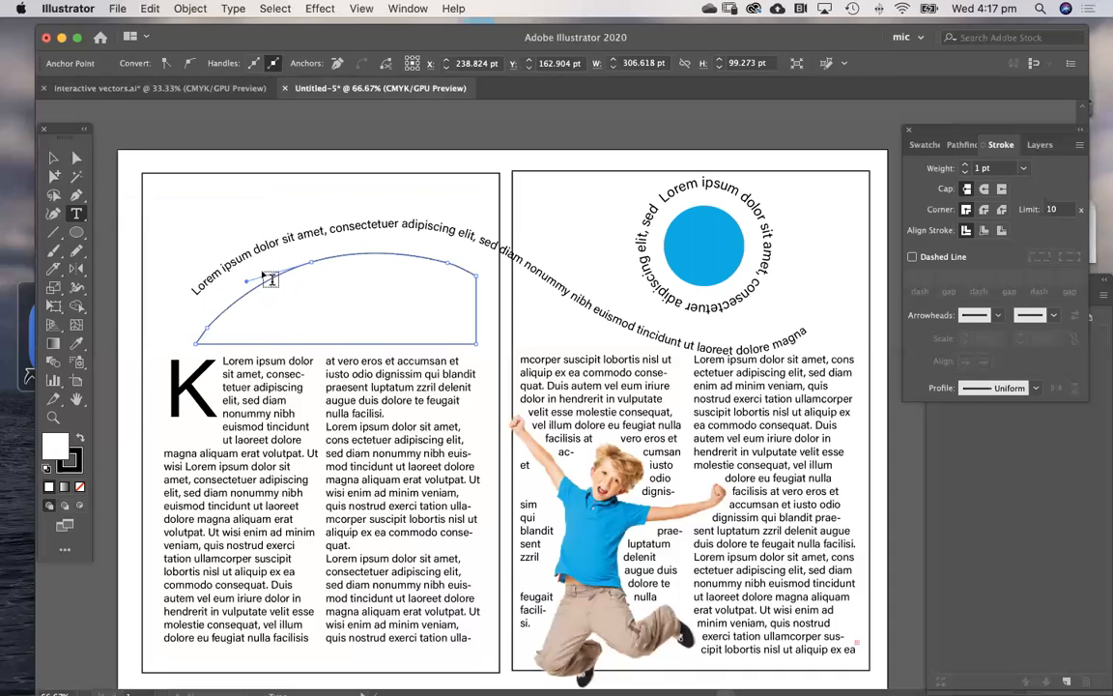
left_click(267, 287)
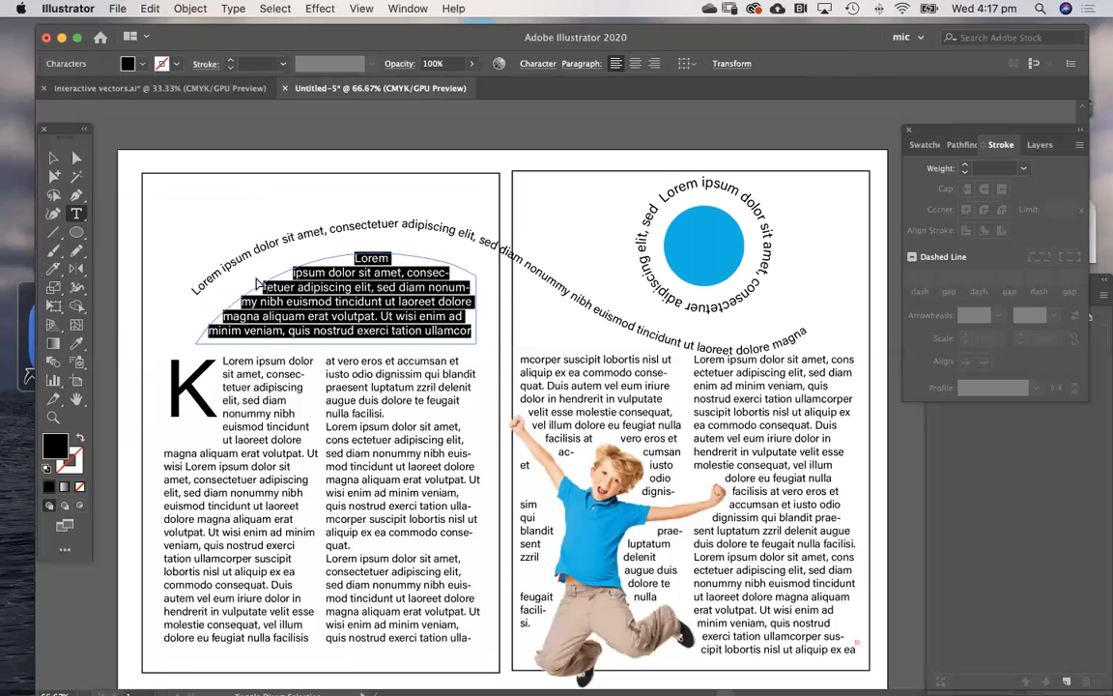
Reduce the font size of the placeholder text inside the arched shape by four increments.
key("super+shift+comma")
key("super+shift+comma")
key("super+shift+comma")
key("super+shift+comma")
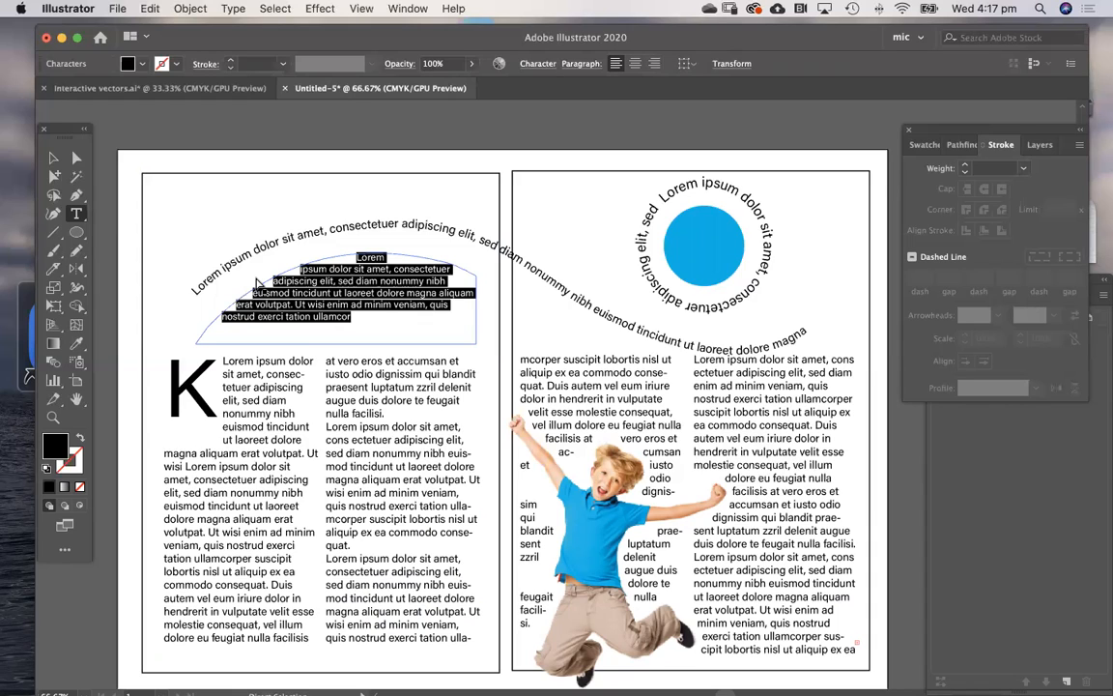
left_click(258, 283)
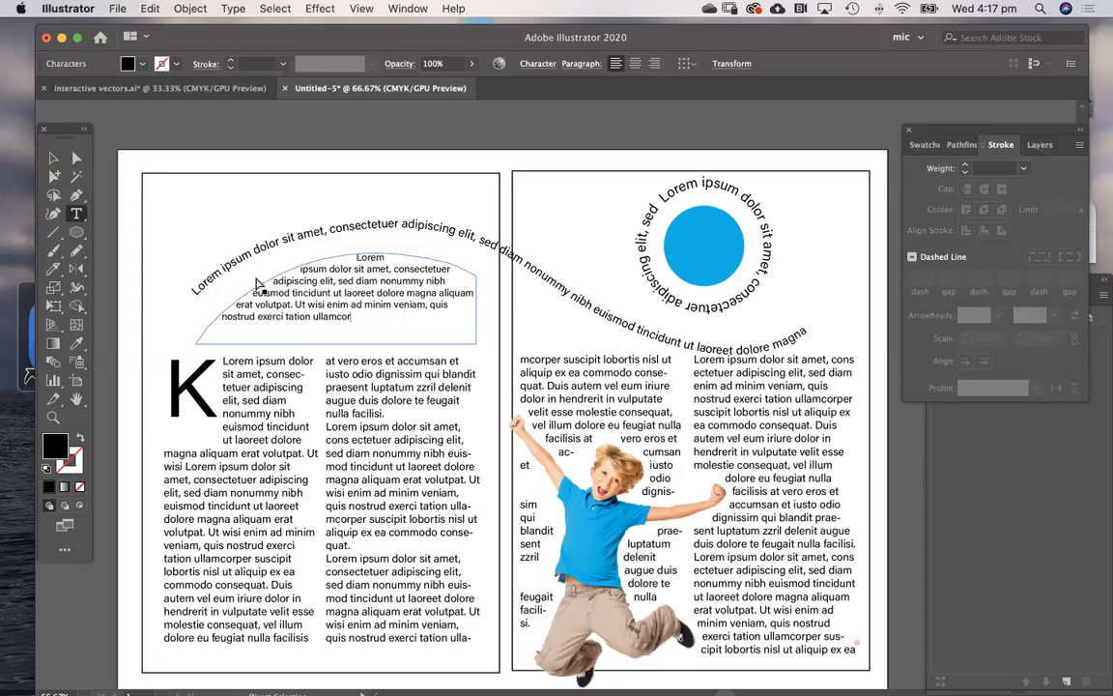
Copy all the text in the arched shape and paste it back in mid-paragraph to fill the shape.
double_click(360, 291)
triple_click(364, 292)
key("super+c")
left_click(363, 288)
key("super+v")
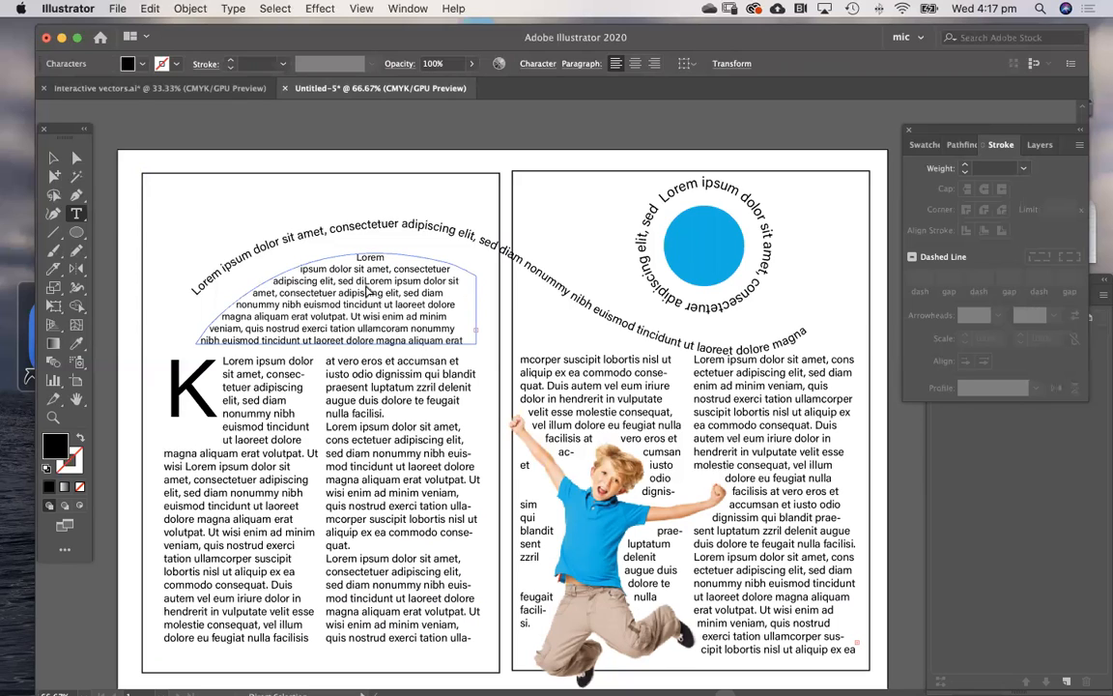
Reduce the font size of all the arched shape's text by further increments and deselect it.
key("super+a")
key("super+shift+comma")
key("super+shift+comma")
key("super+shift+comma")
key("super+shift+comma")
key("super+shift+comma")
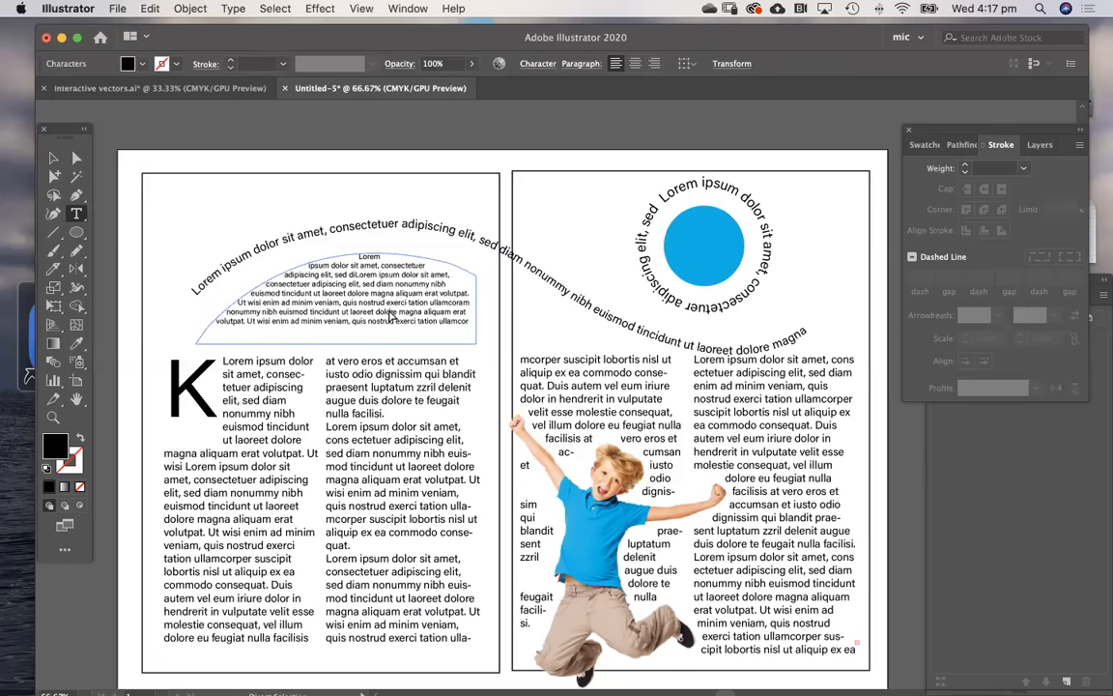
key("super+shift+a")
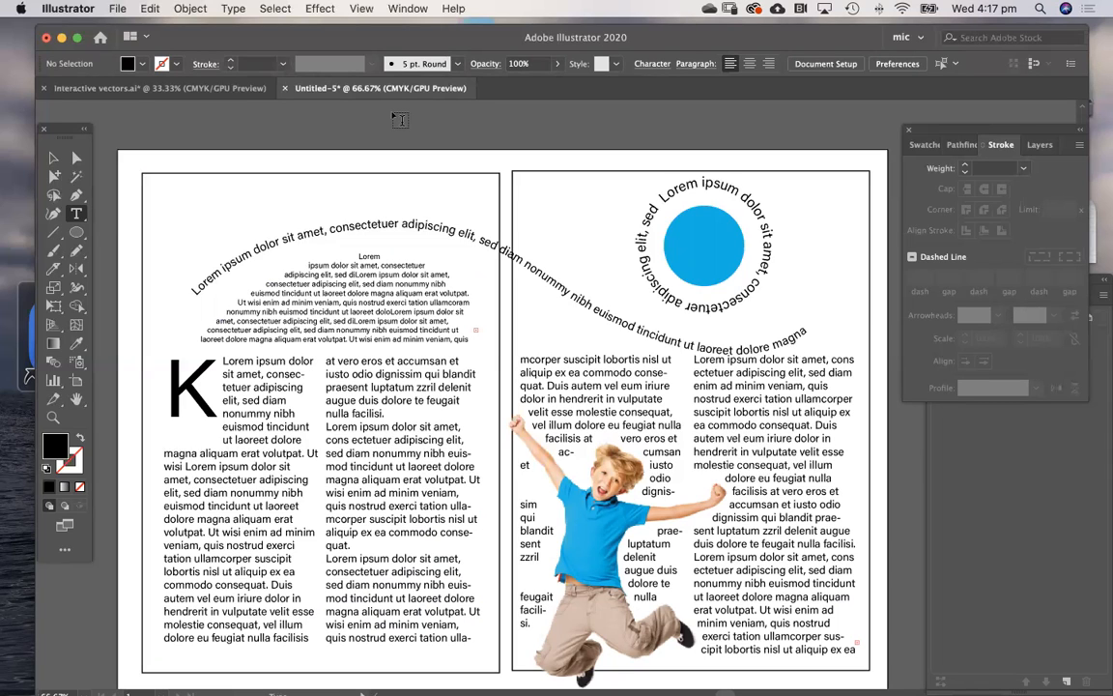
Add a line of point text reading "K NT" in the empty upper-left corner of the first page.
left_click(218, 242, "super")
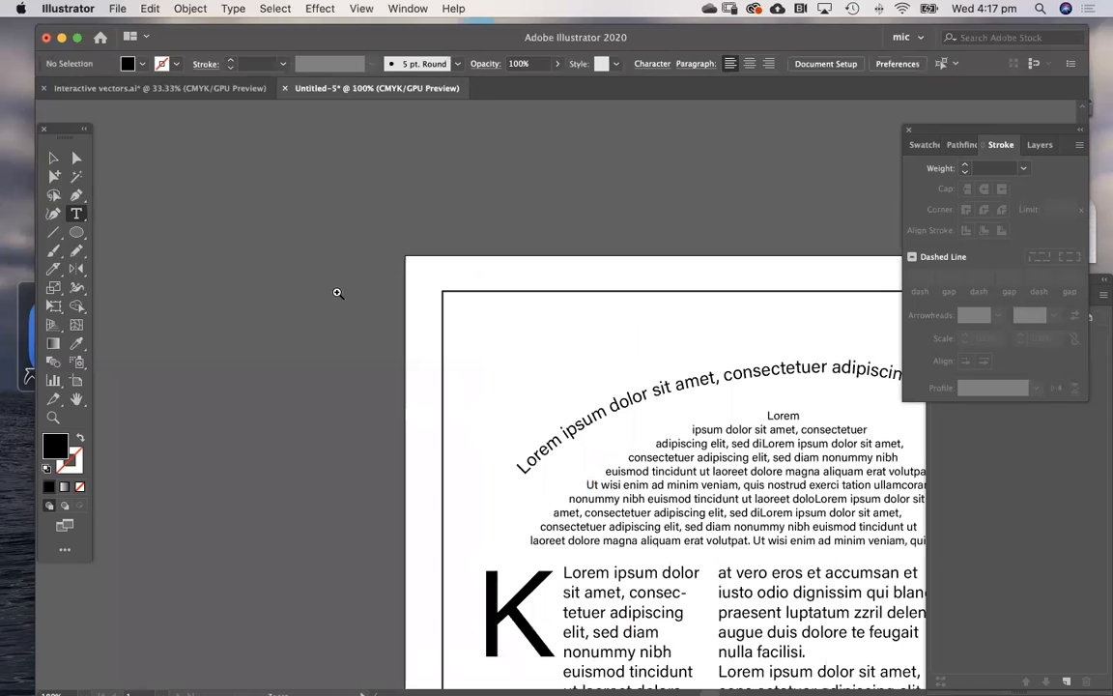
left_click(554, 368, "super")
left_click_drag(554, 368, 439, 280)
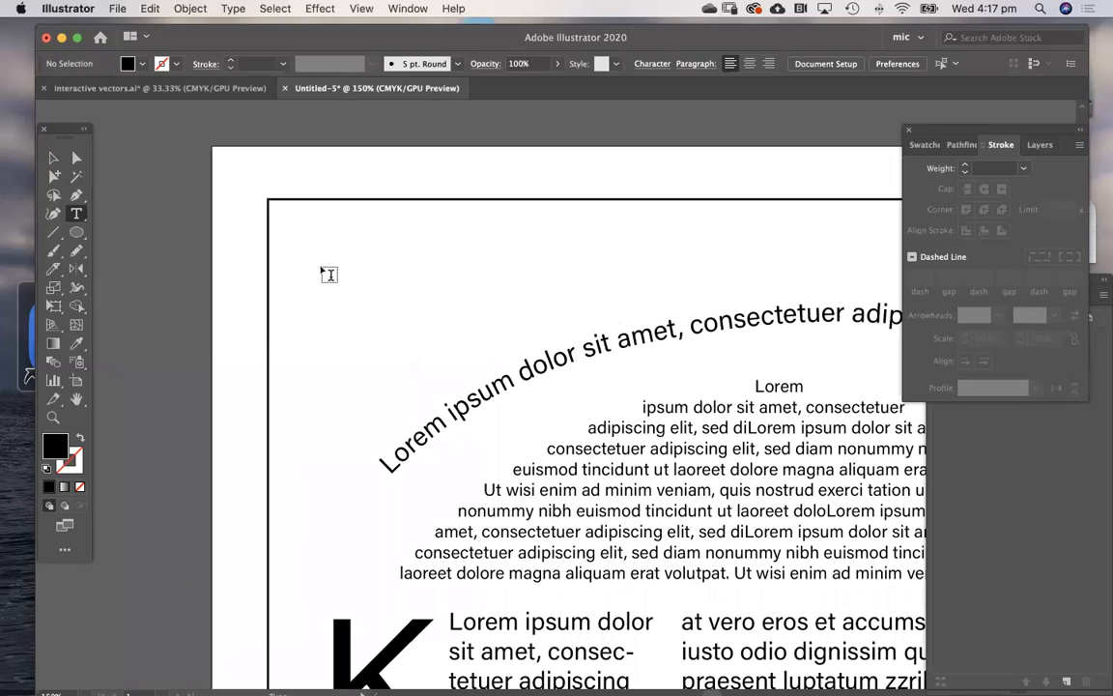
left_click(326, 269)
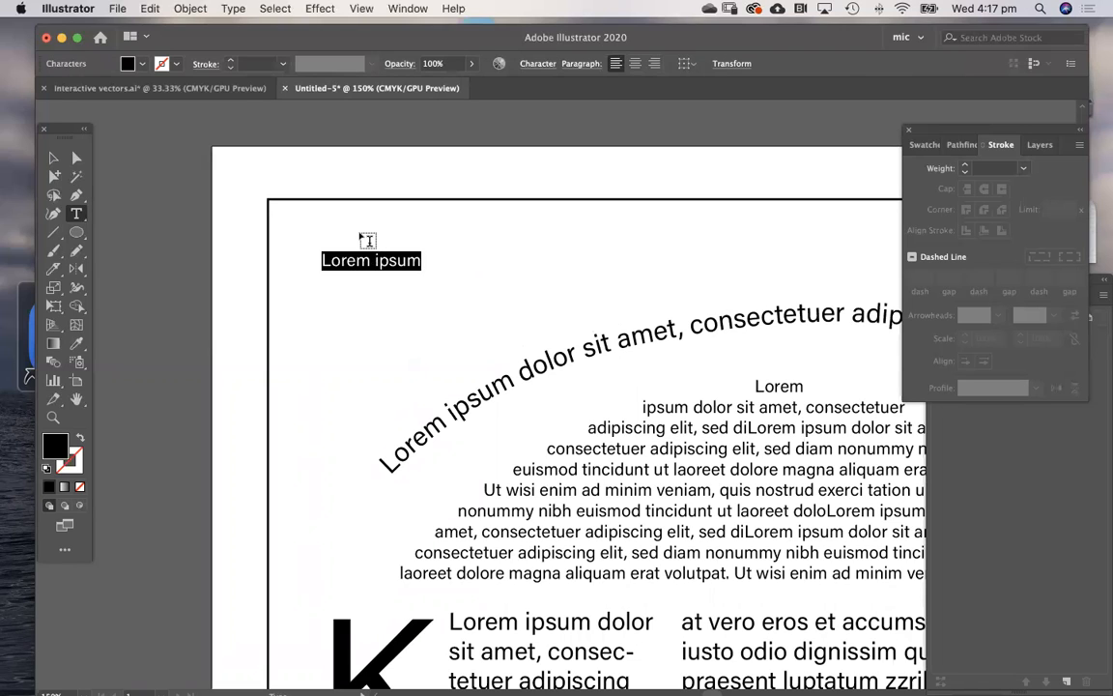
type("h")
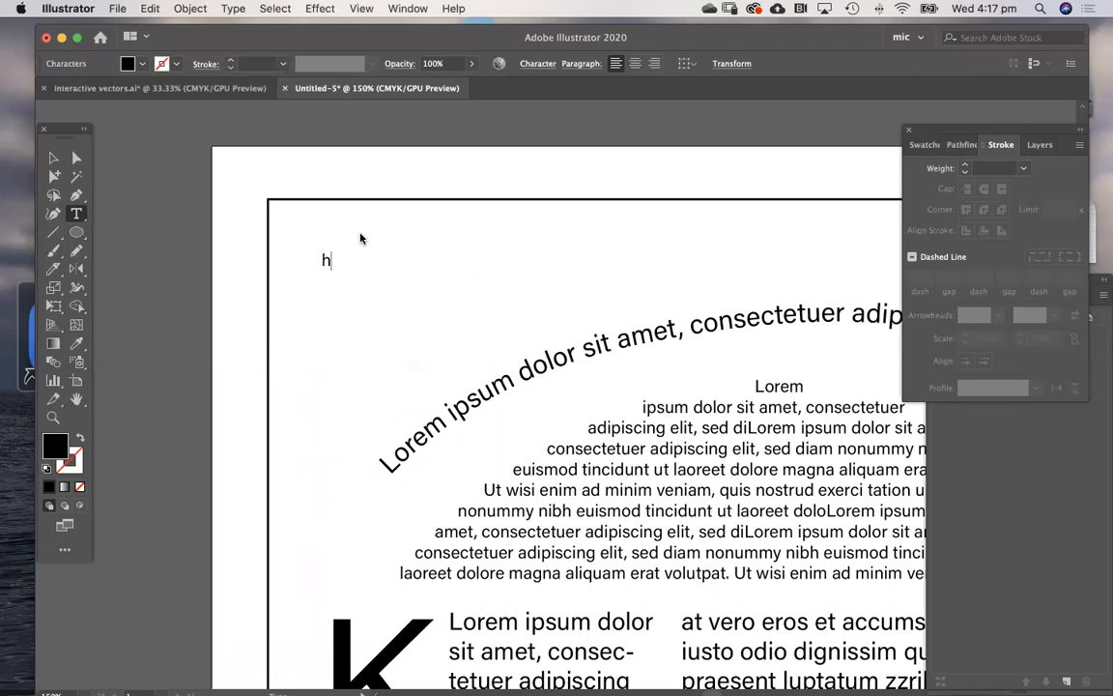
key("BackSpace")
type("K MNT")
left_click_drag(337, 259, 353, 258)
key("BackSpace")
key("Escape")
Enlarge the text to about 34 pt, remove its space so it reads KNT, and move it slightly lower.
left_click_drag(426, 167, 404, 200)
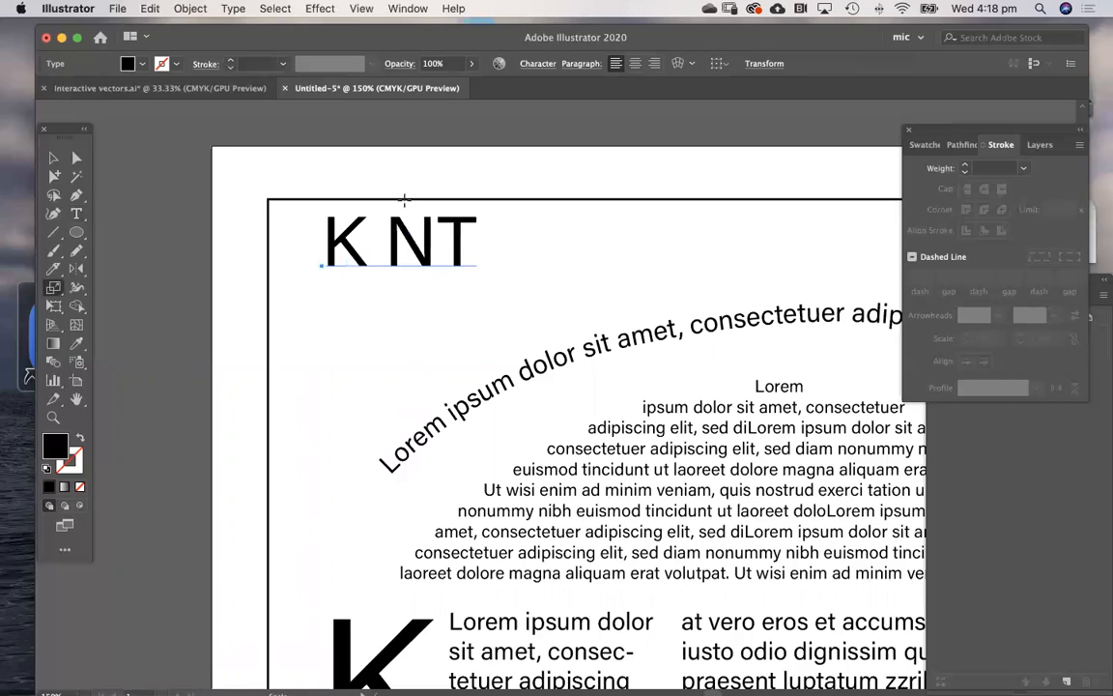
key("t")
left_click(392, 239)
key("BackSpace")
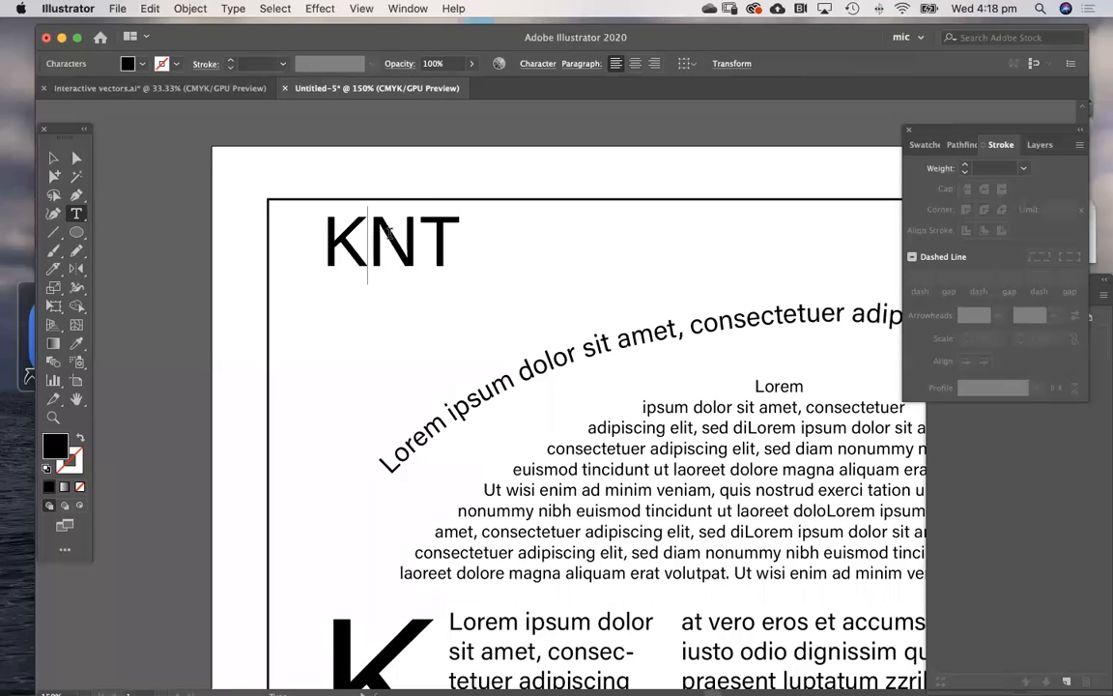
left_click_drag(386, 237, 367, 303)
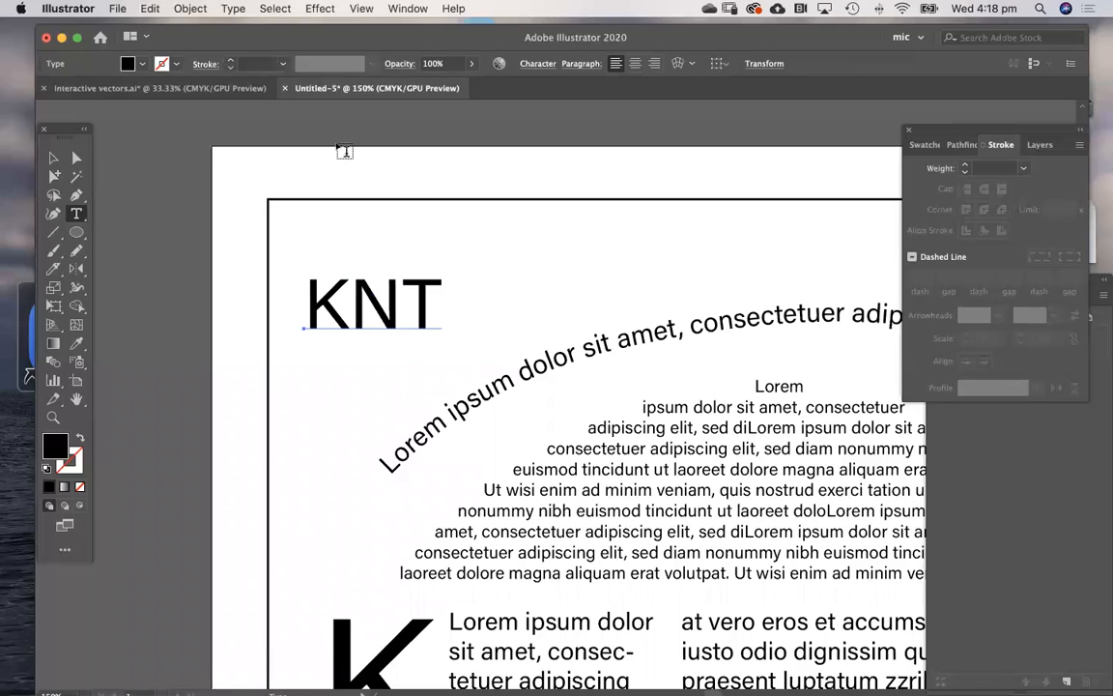
Set the font of the KNT text to Lemon/Milk bold.
left_click(552, 63)
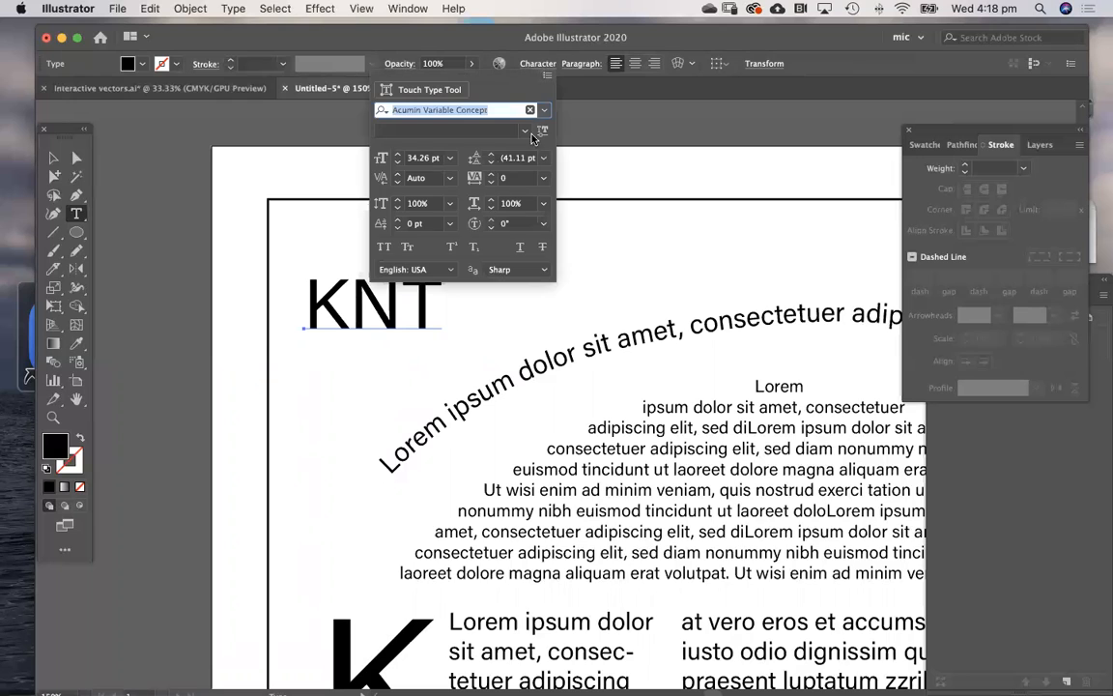
left_click(544, 112)
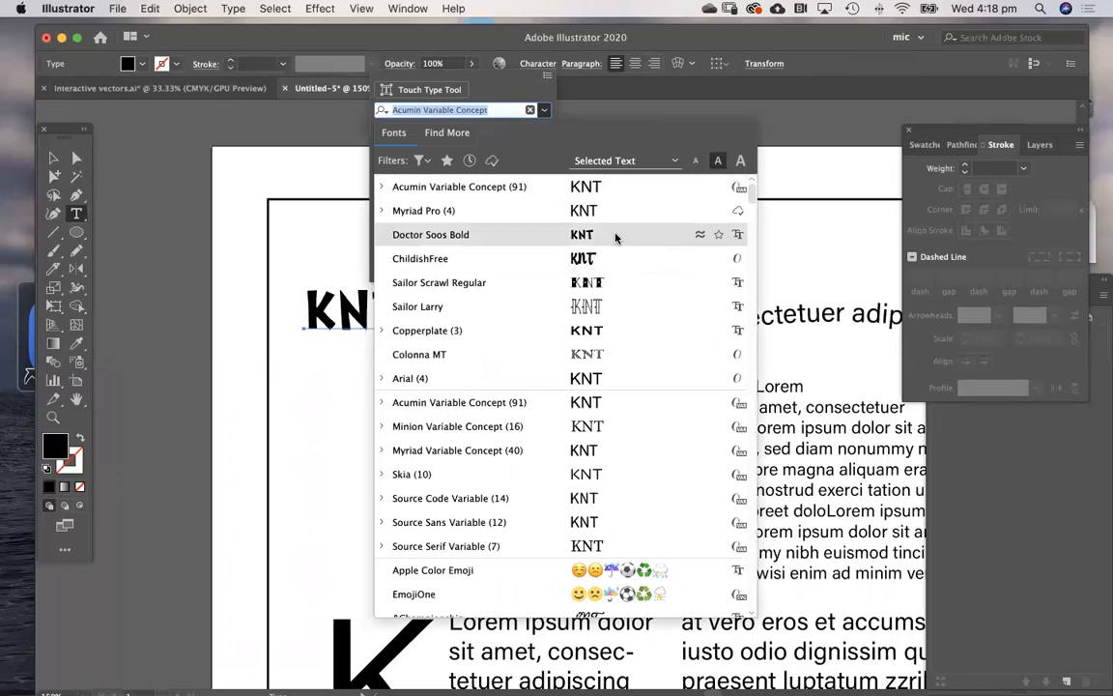
scroll(611, 230, "down", 15)
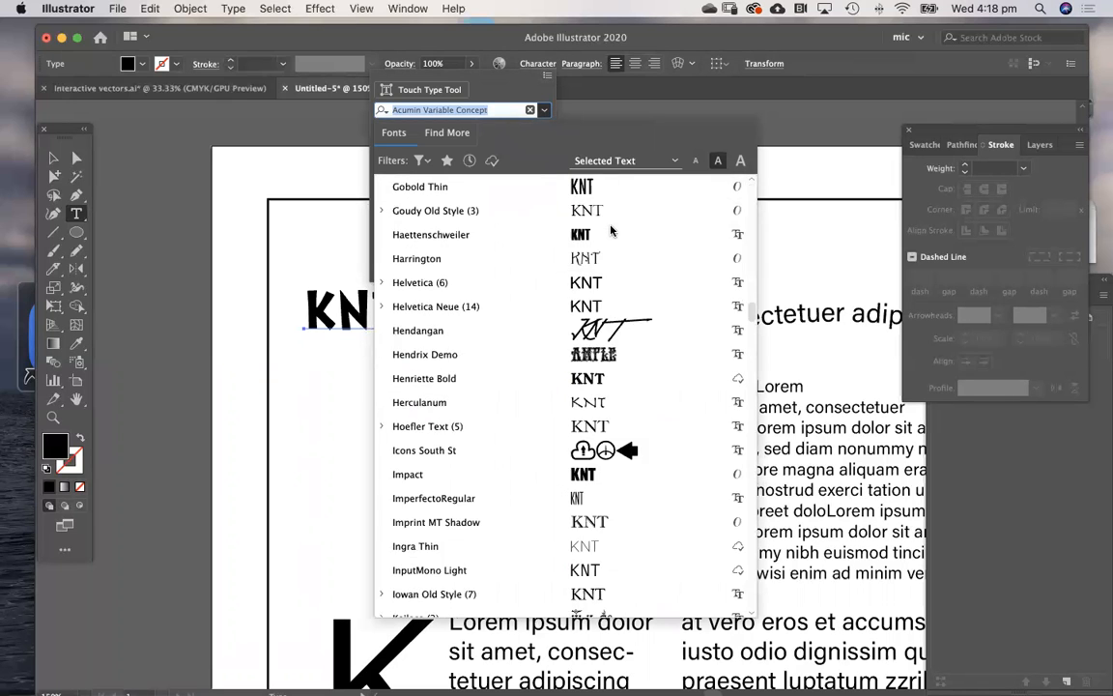
scroll(611, 230, "up", 5)
scroll(610, 230, "down", 5)
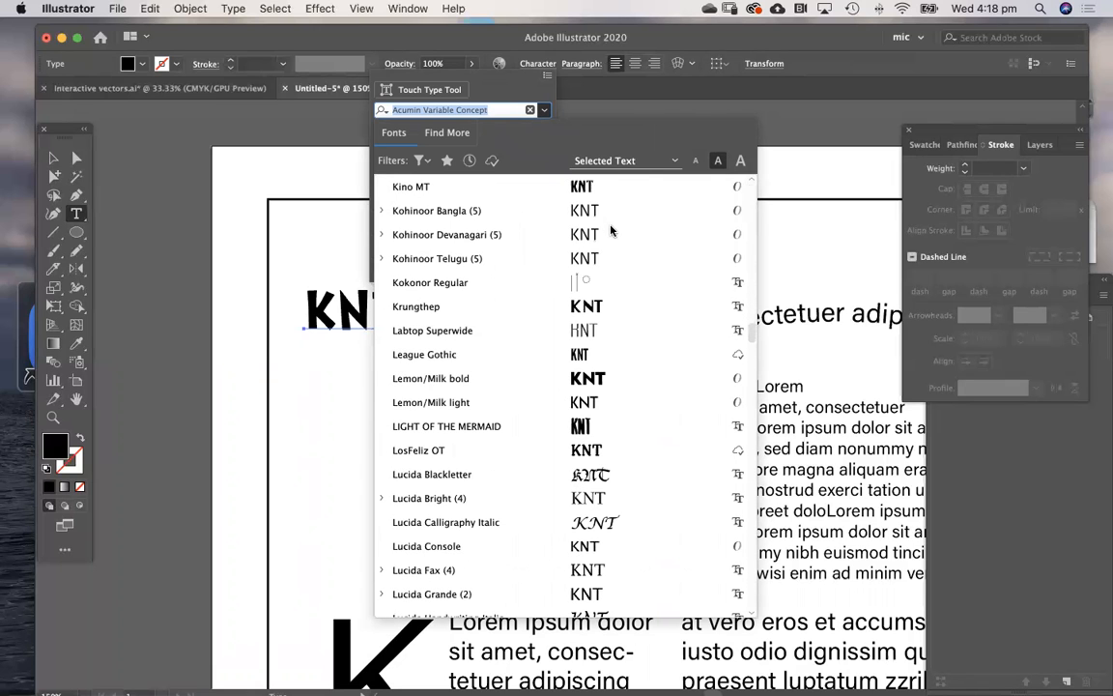
left_click(580, 382)
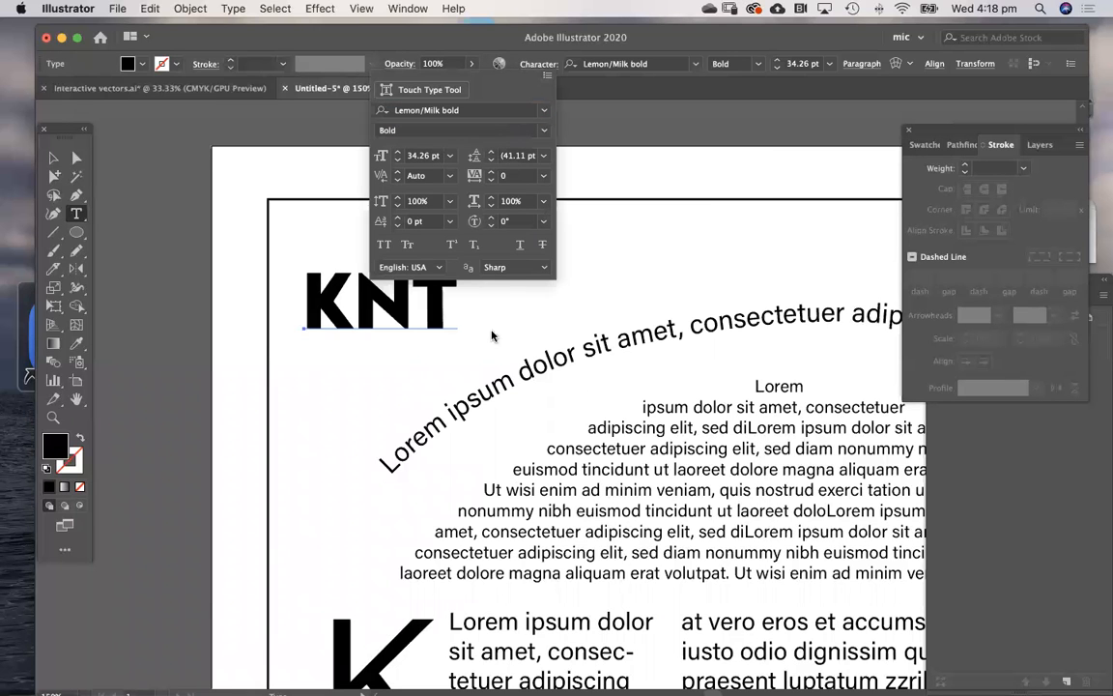
left_click(241, 151)
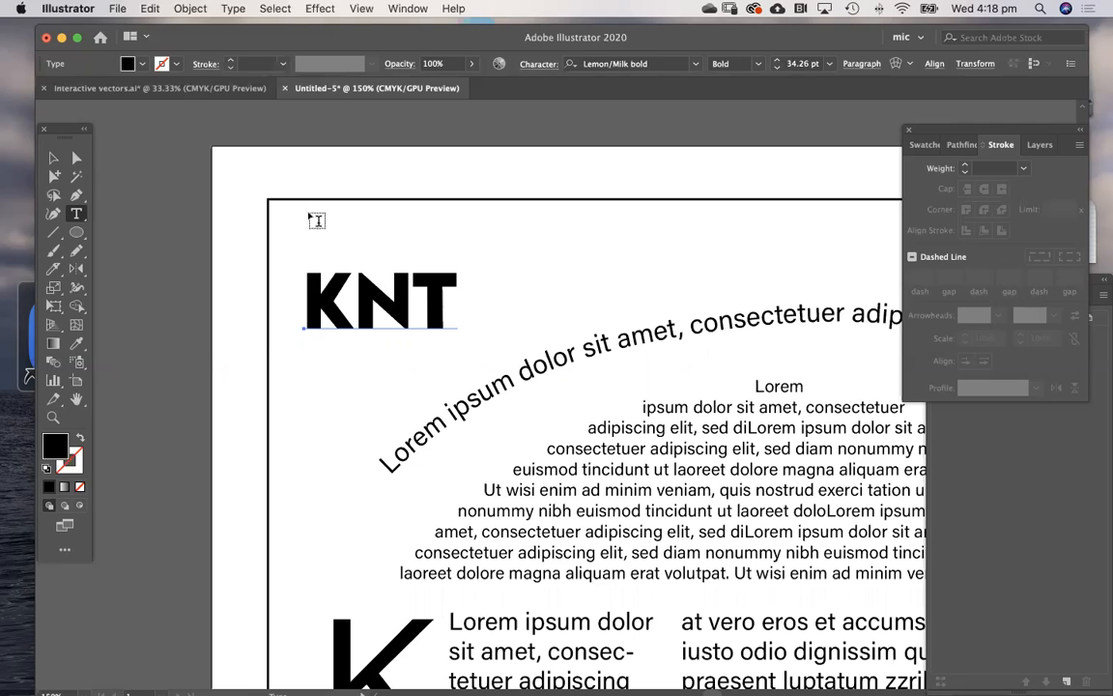
Place a duplicate of the KNT text to its right and convert the original to outlines.
mouse_move(368, 306)
left_mouse_down()
mouse_move(656, 244)
mouse_move(676, 250)
mouse_move(362, 309)
mouse_move(364, 297)
left_mouse_up()
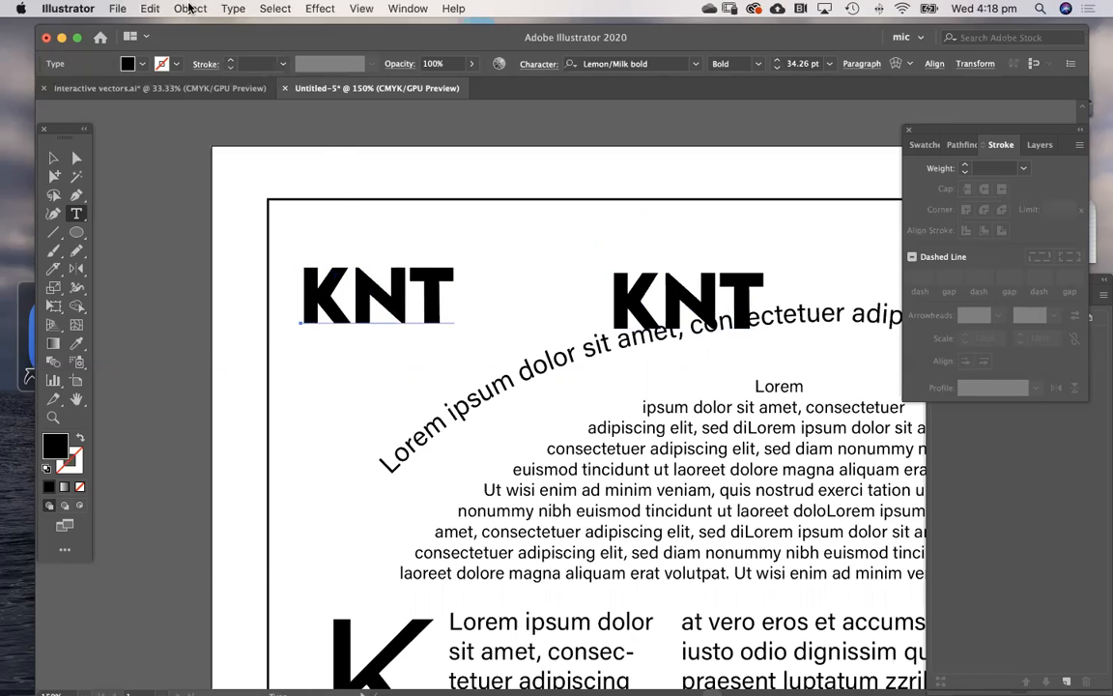
left_click(233, 8)
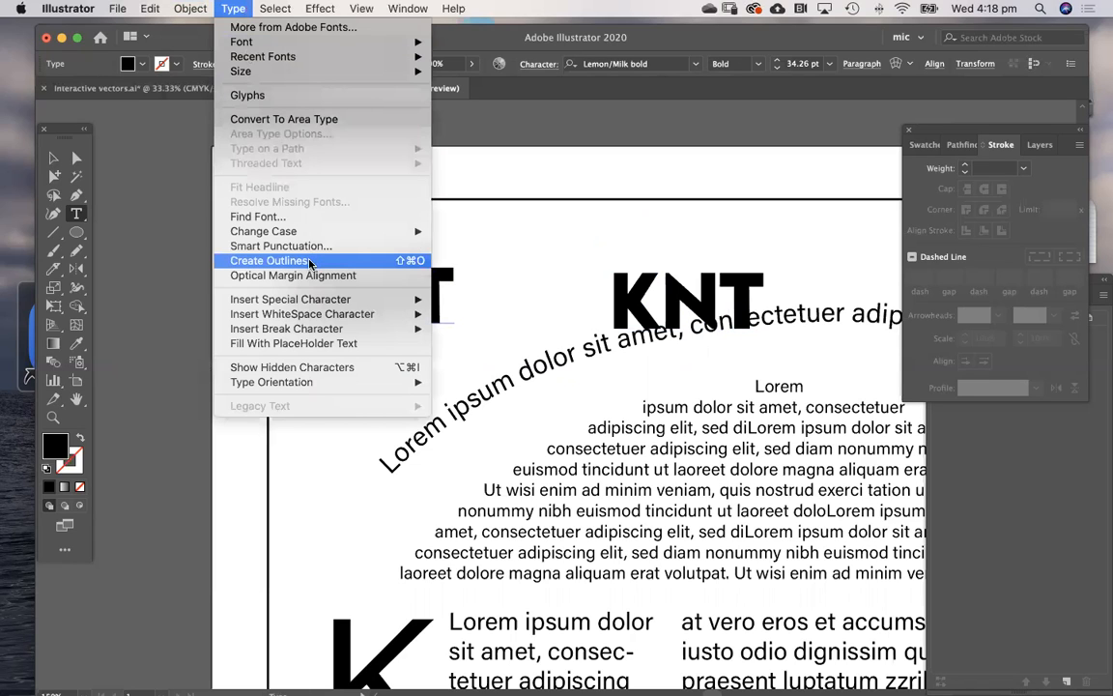
left_click(369, 260)
key("super+y")
key("super+y")
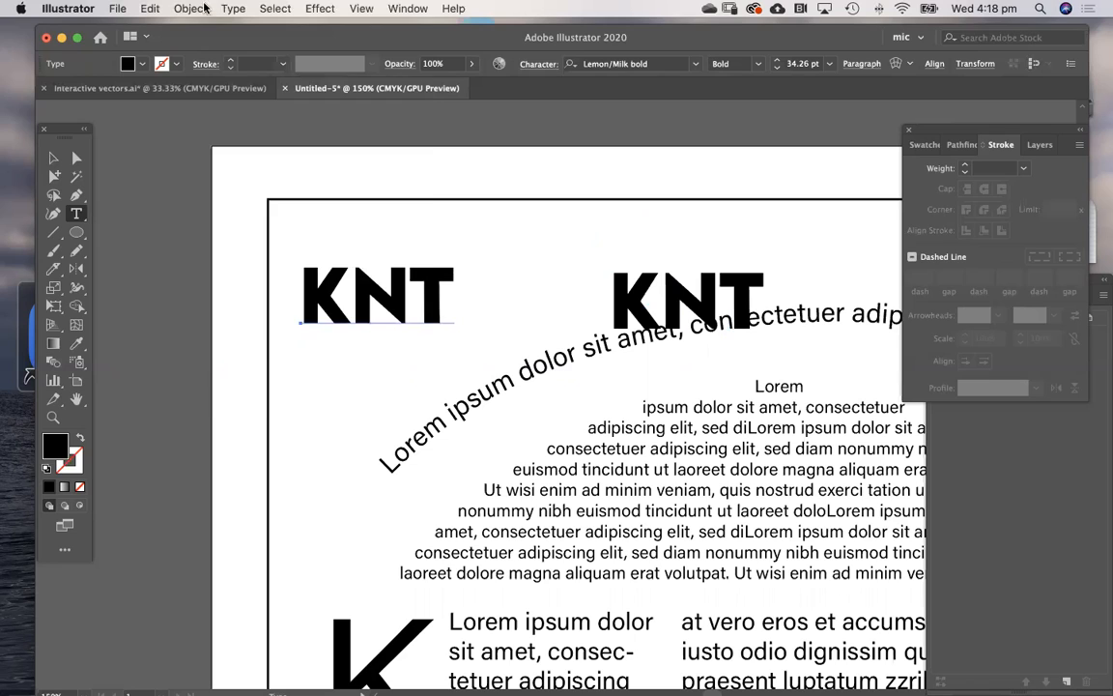
left_click(233, 8)
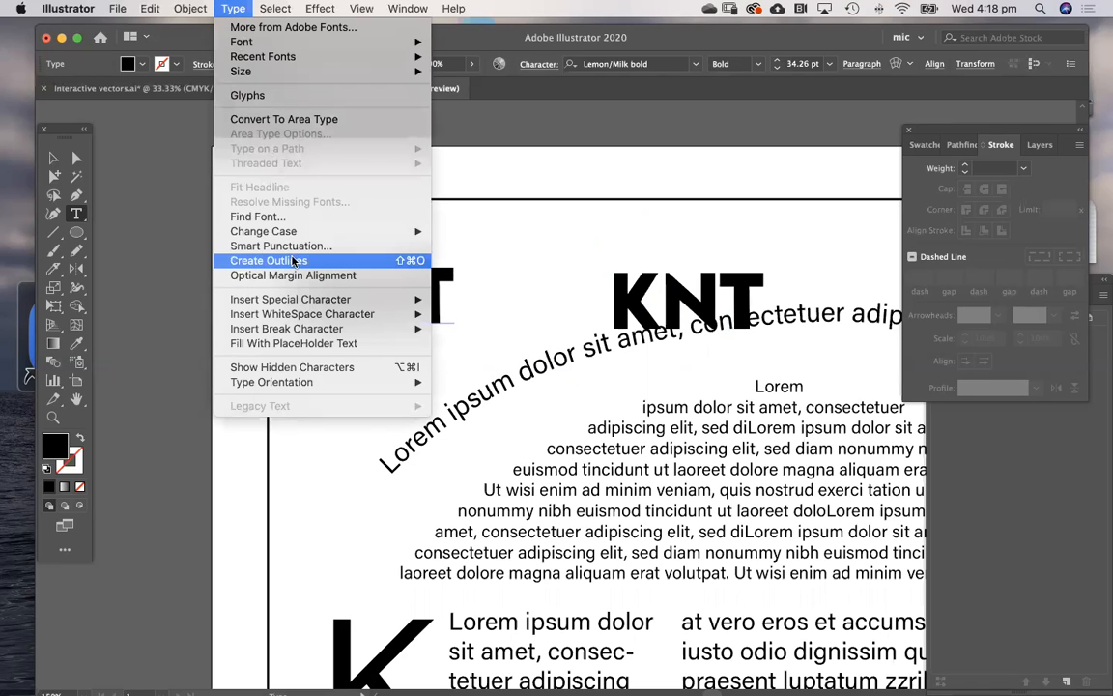
left_click(293, 261)
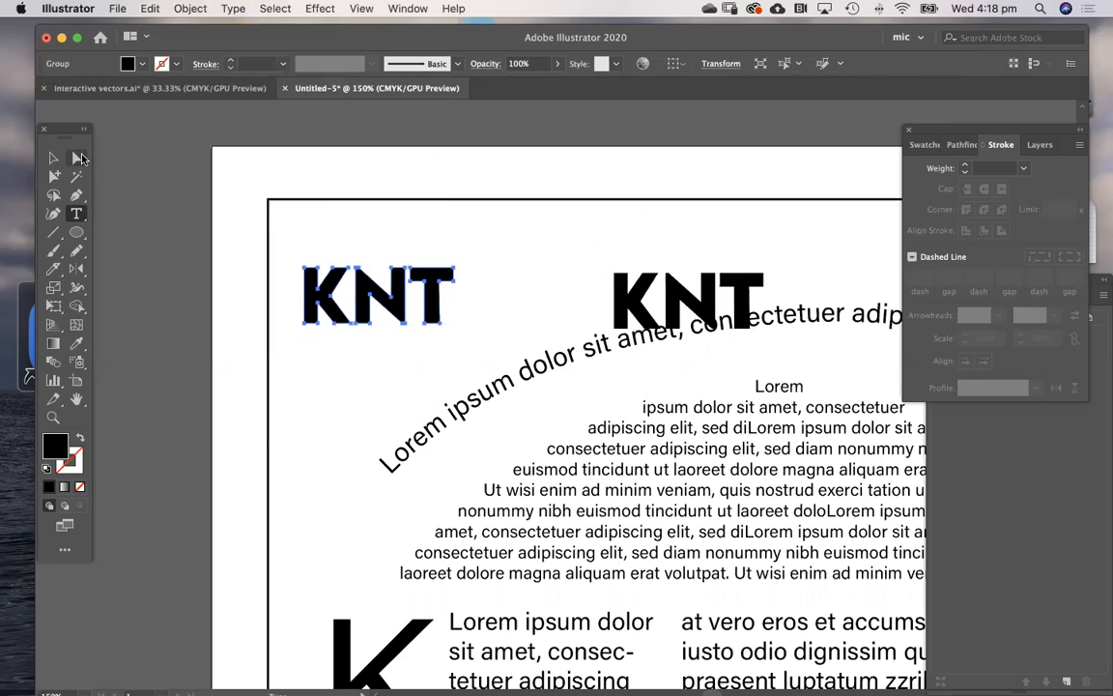
Examine the letter paths of the converted KNT close up in outline view, and return to preview.
left_click(136, 194)
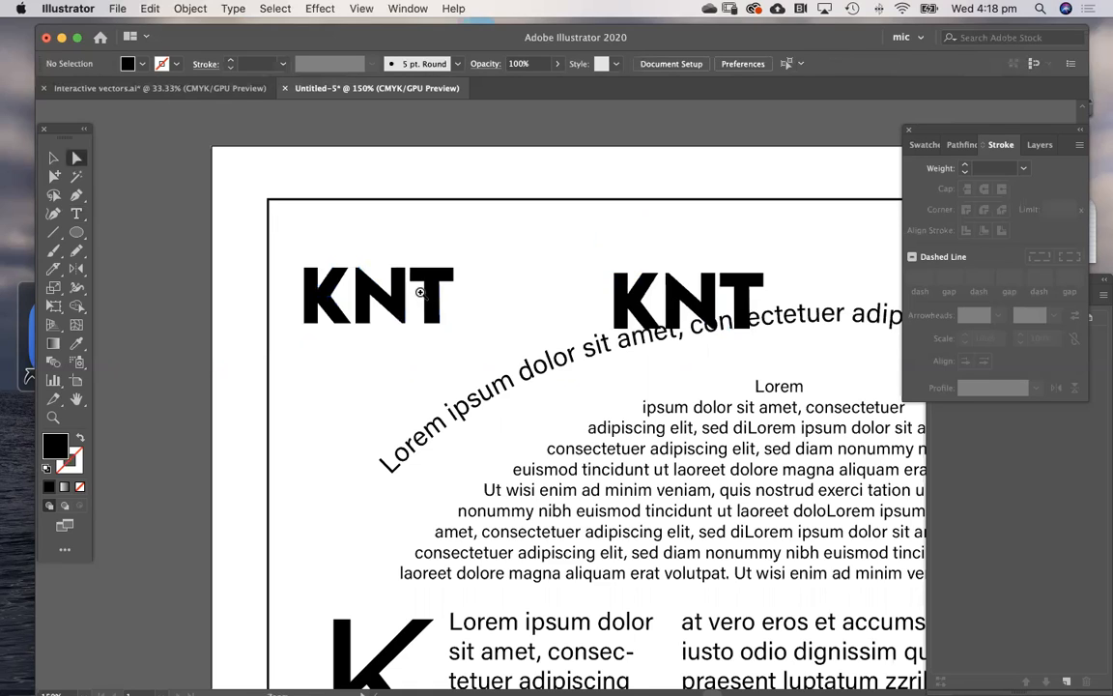
left_click(421, 293, "super")
left_click(472, 388, "super")
left_click(510, 396, "super")
left_click_drag(581, 375, 412, 327)
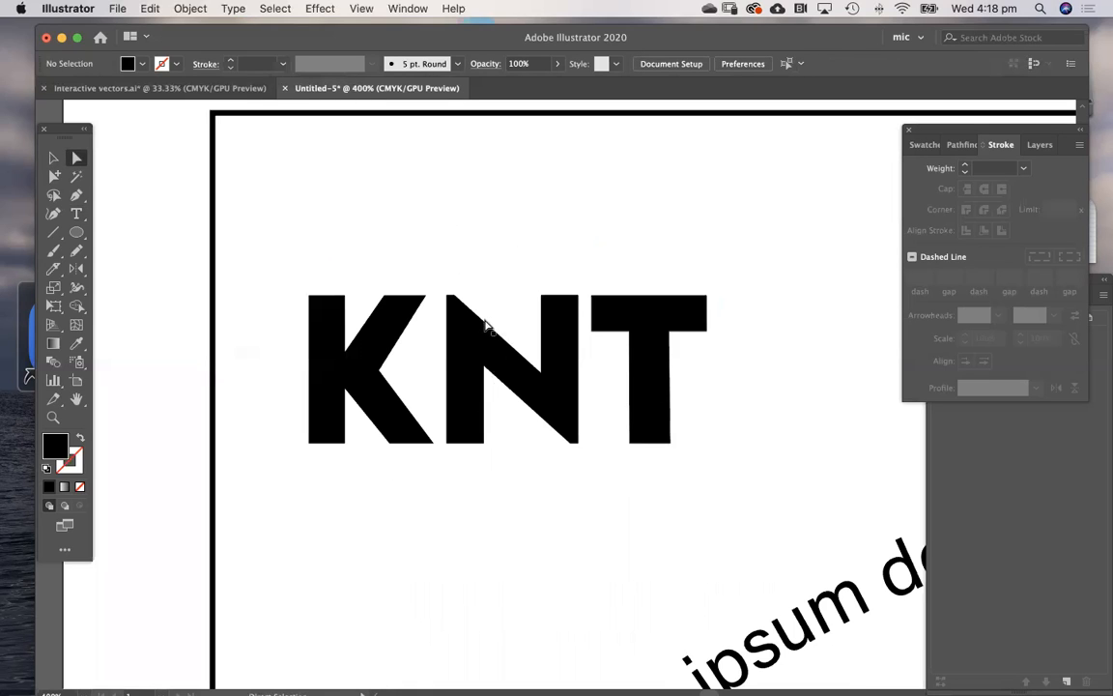
key("super+y")
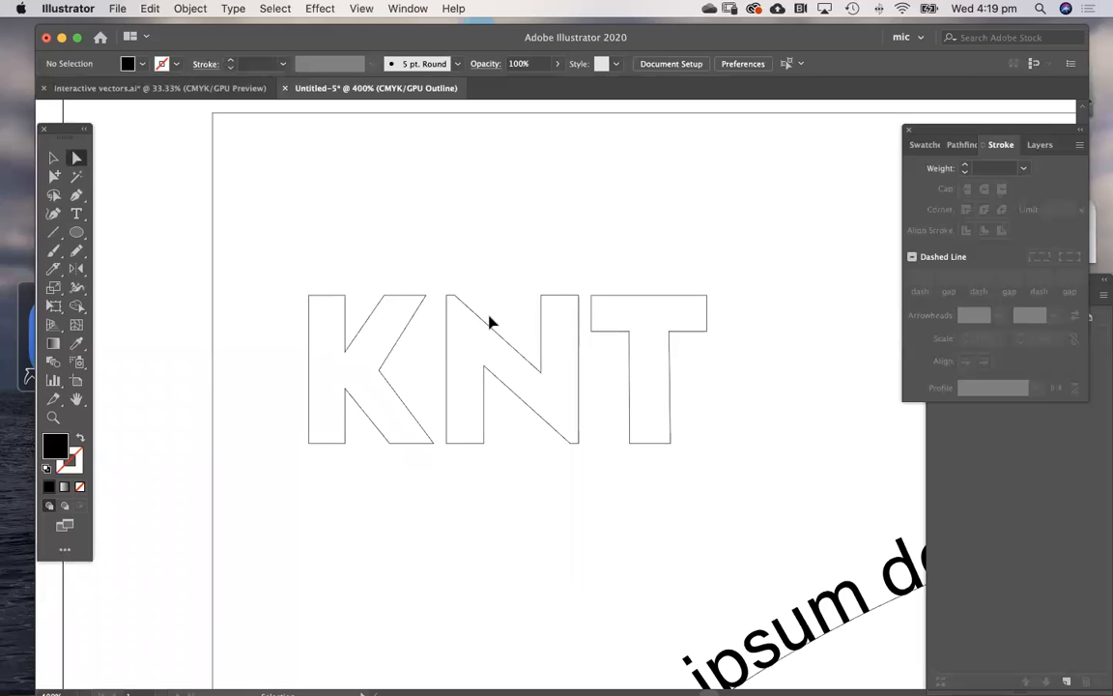
key("super+y")
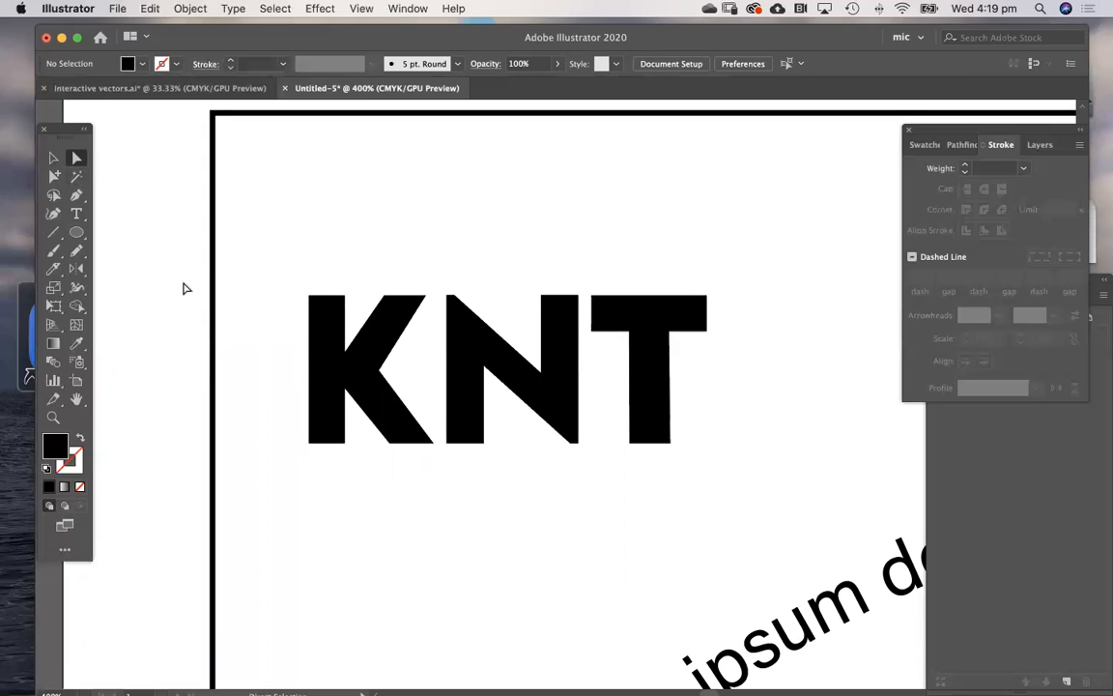
Reshape the outlined letters by lengthening the K's stem downward and upper arm upward, and extending the T's crossbar over the N.
left_click(310, 445)
left_click_drag(345, 443, 359, 572)
left_click(577, 308)
left_click_drag(575, 303, 543, 310)
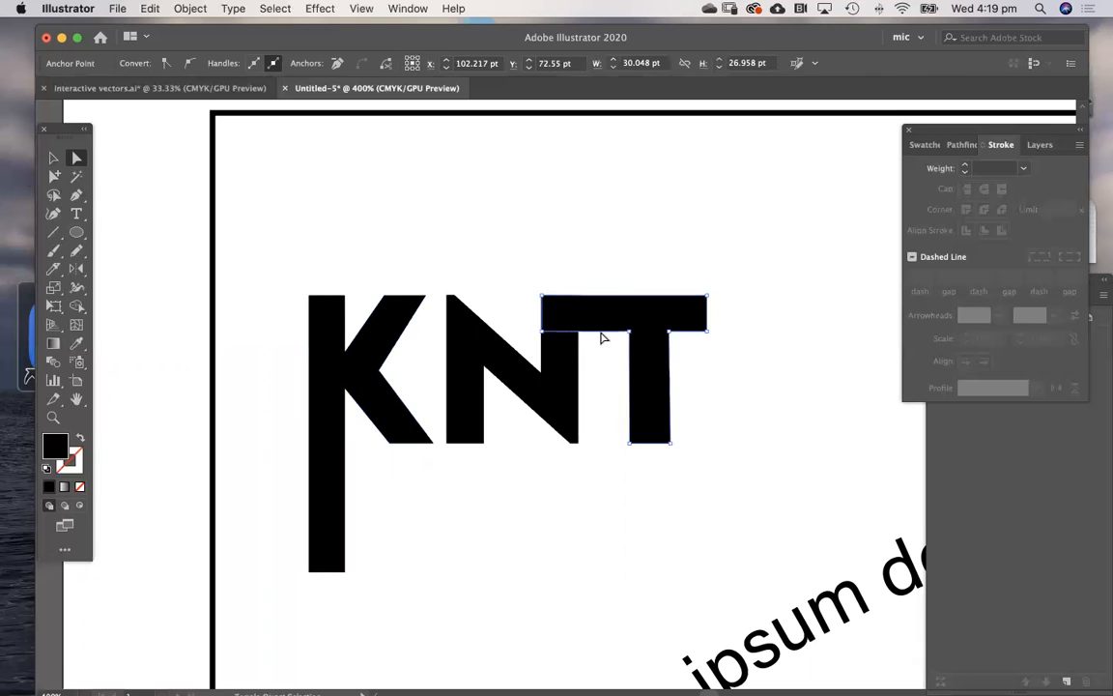
left_click_drag(408, 301, 490, 211)
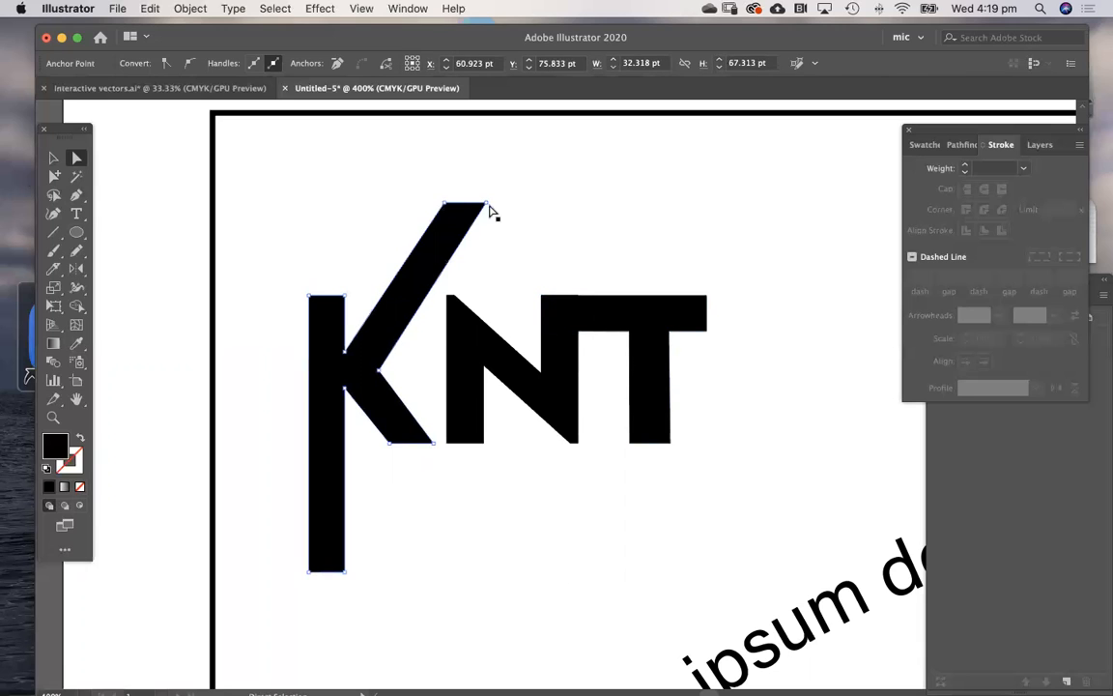
Move the N and T together to the left until the N touches the K.
left_click(184, 247)
left_click(624, 312)
left_click_drag(552, 380, 538, 383)
left_click(153, 367)
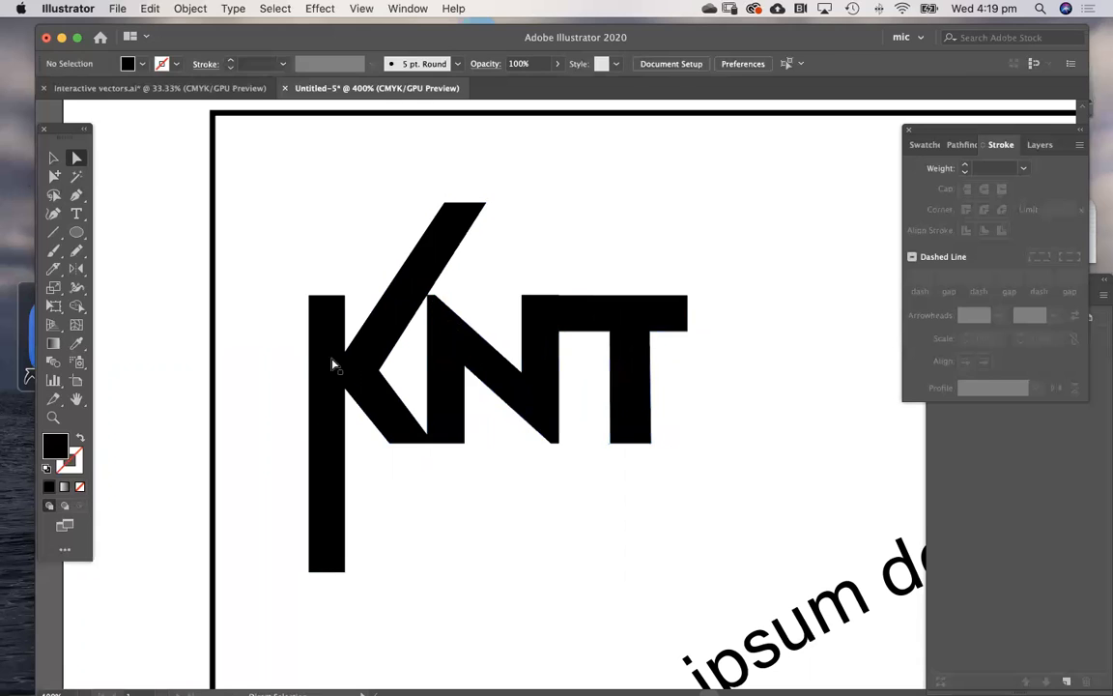
left_click(591, 317)
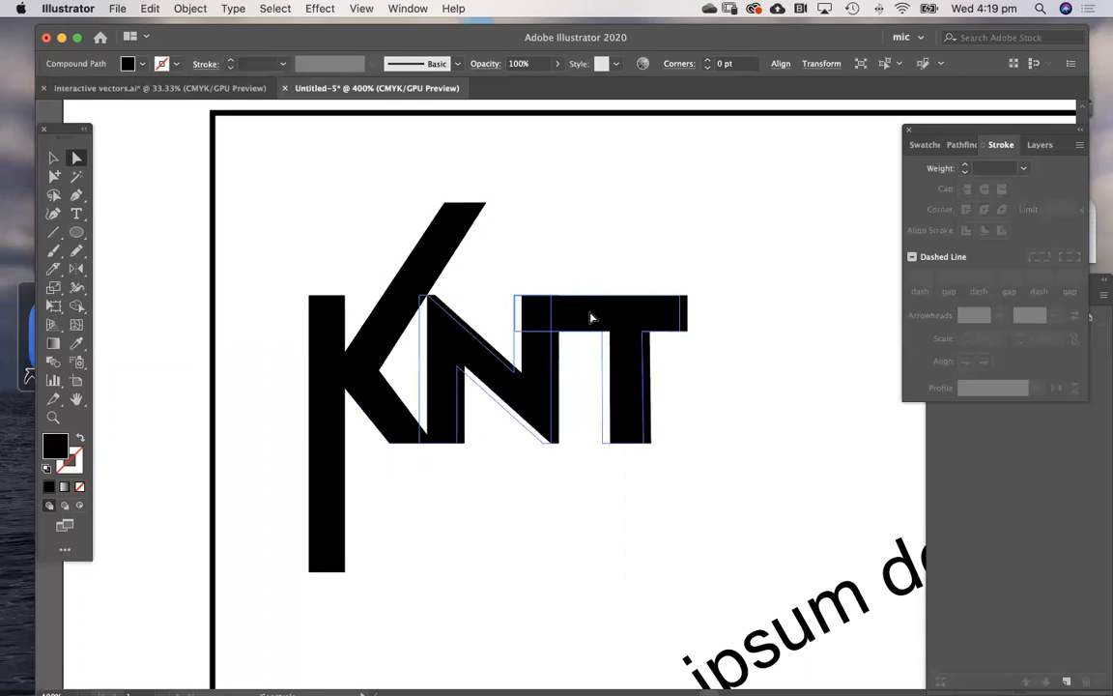
left_click_drag(592, 317, 589, 317)
left_click(166, 390)
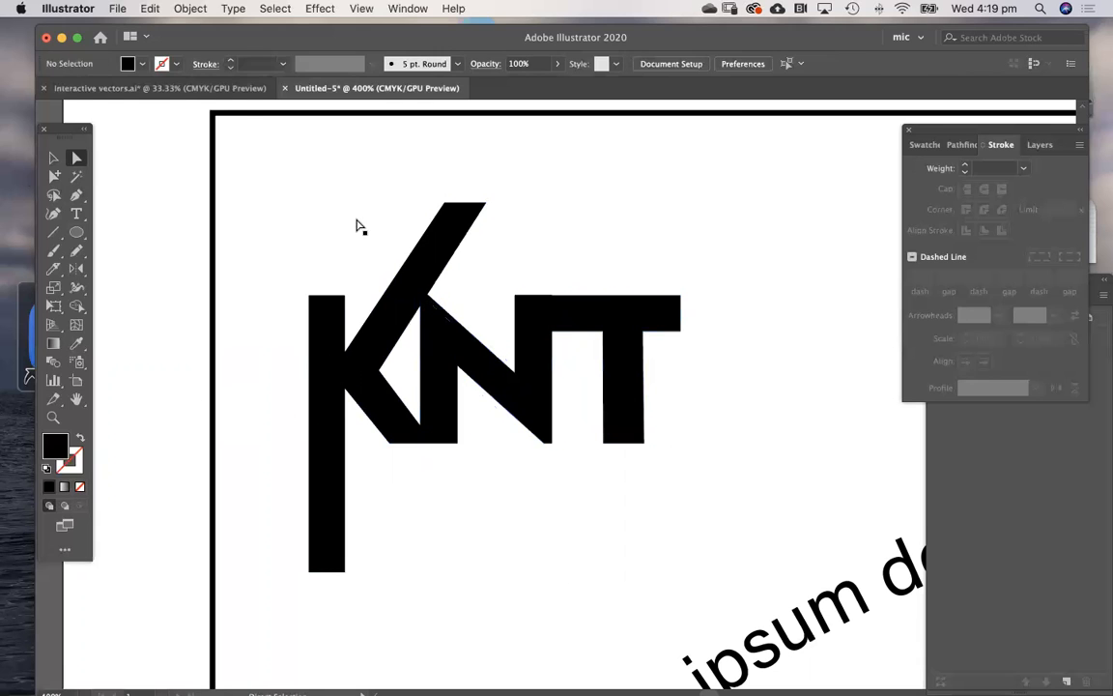
left_click(233, 8)
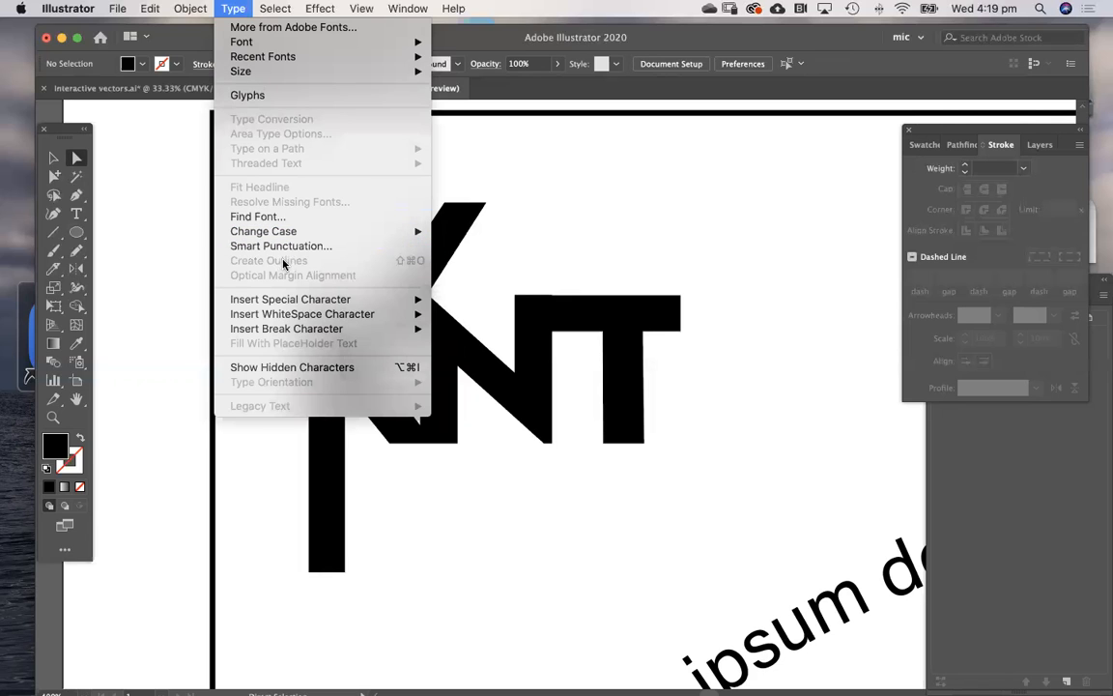
left_click(181, 298)
Try to group the outlined KNT letters by selecting them together in outline view, and return to preview with nothing selected.
key("alt+super+space")
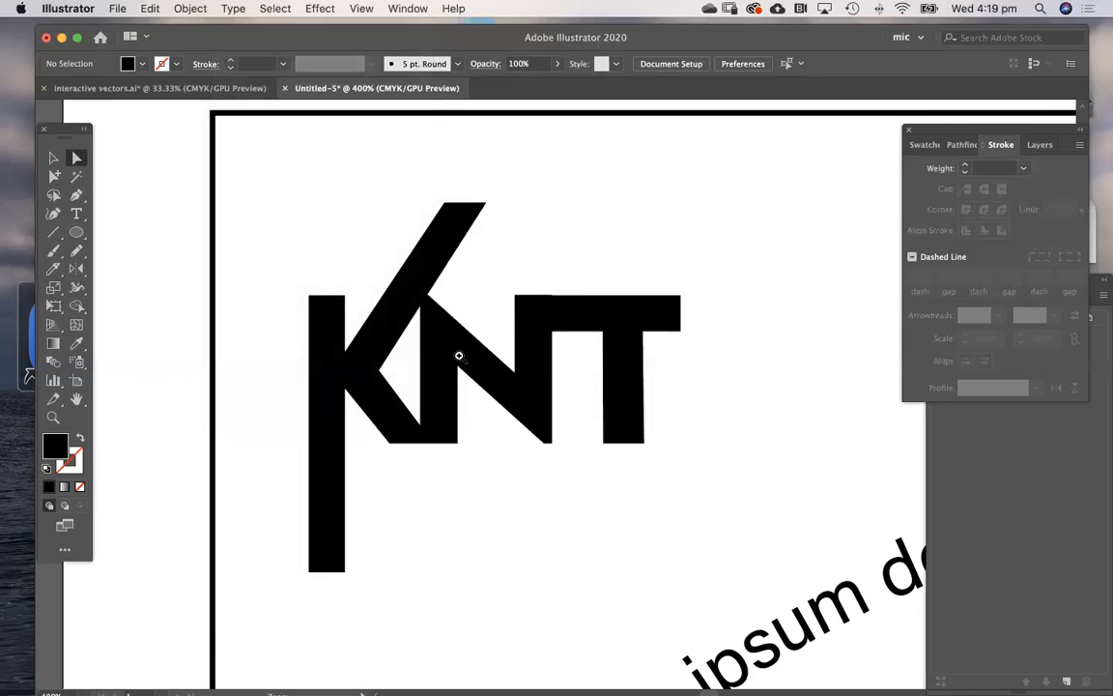
left_click(470, 350)
scroll(427, 303, "right", 4)
scroll(427, 302, "down", 3)
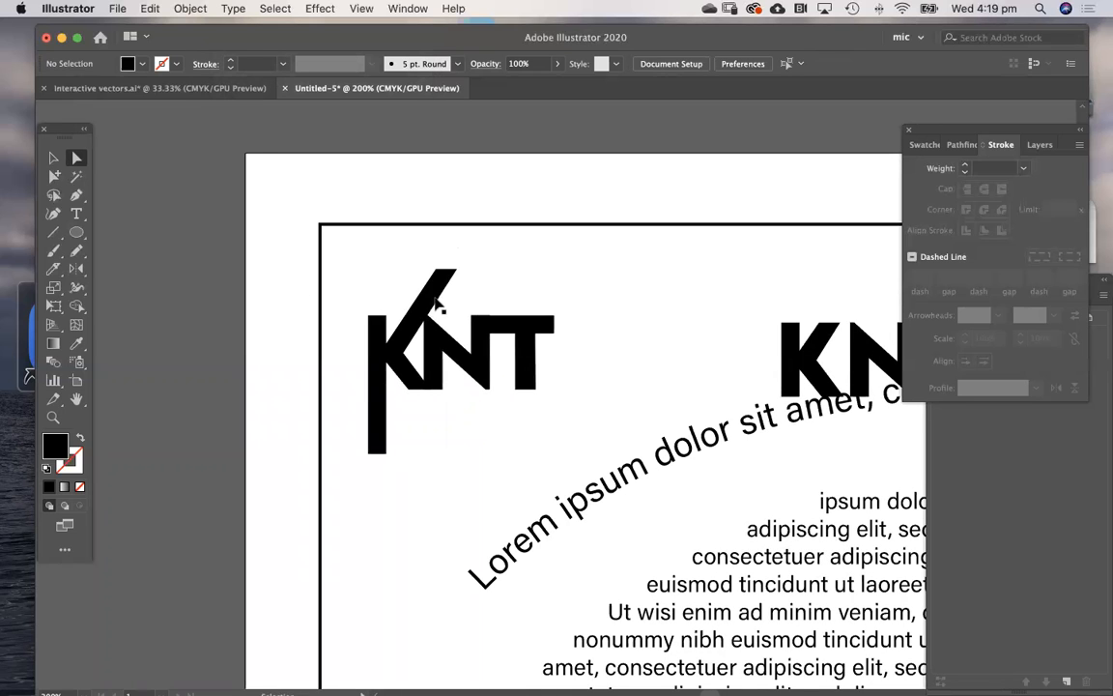
key("super+y")
key("v")
left_click_drag(380, 288, 514, 378)
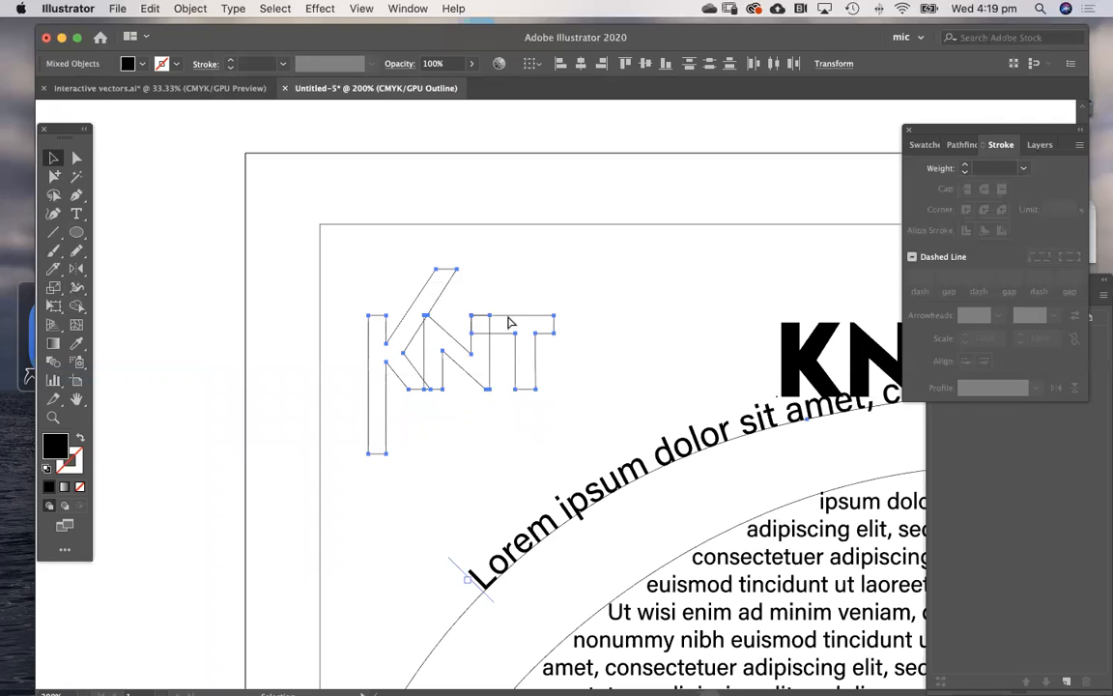
key("super+g")
key("super+minus")
key("super+t")
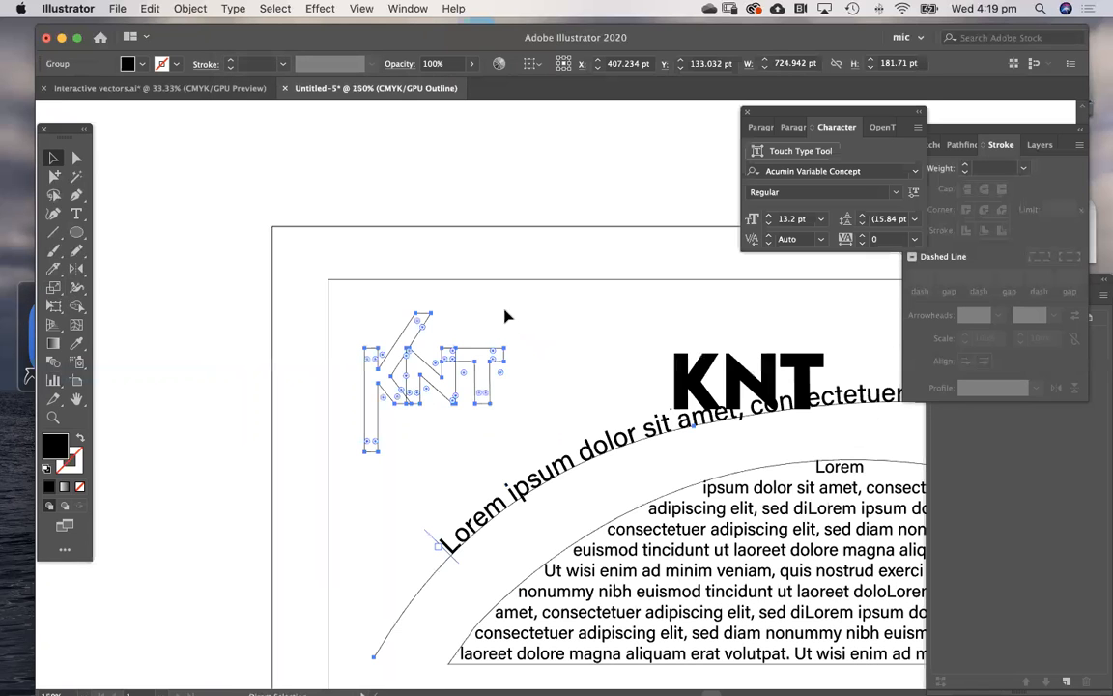
key("super+y")
key("super+shift+a")
Delete the spare KNT text copy that overlaps the curved text.
left_click(531, 352, "alt+super")
left_click_drag(444, 248, 334, 165)
left_click(556, 317)
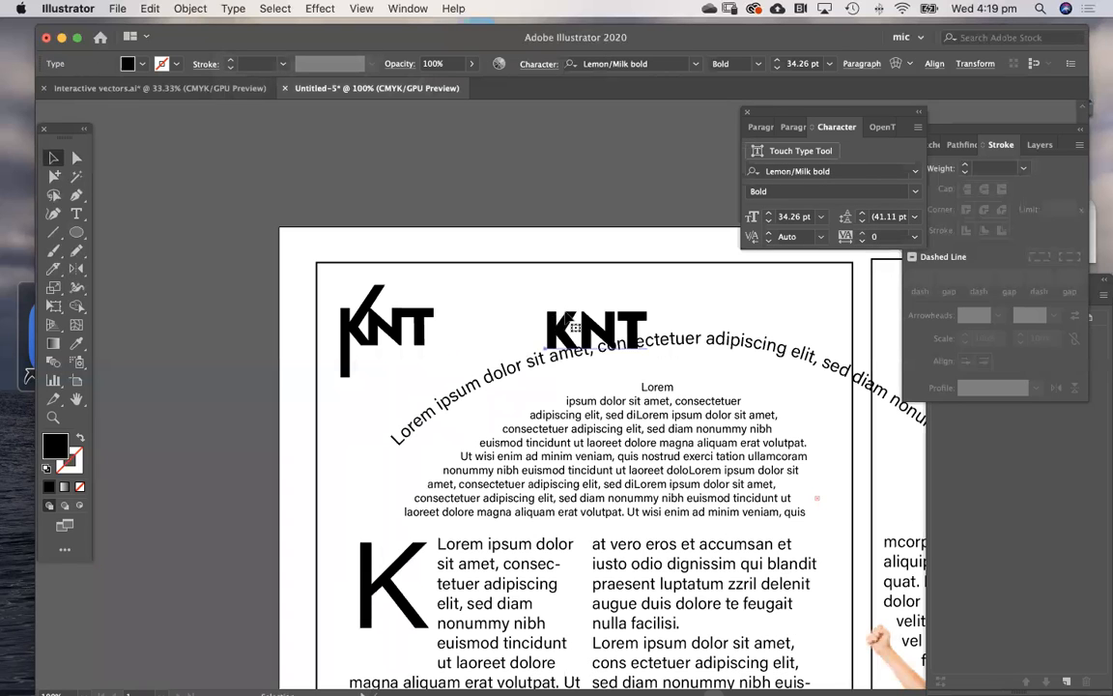
key("Delete")
scroll(365, 219, "down", 3)
Ungroup the KNT letters from the curved text and deselect them.
left_click(360, 203)
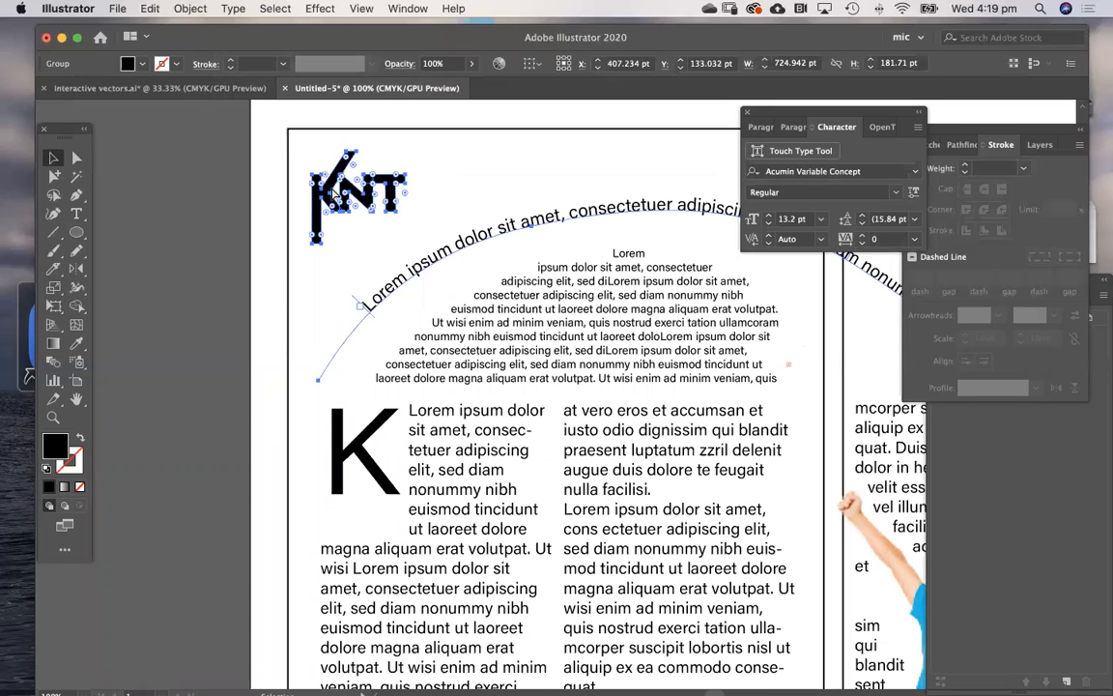
key("shift+super+g")
left_click(150, 278)
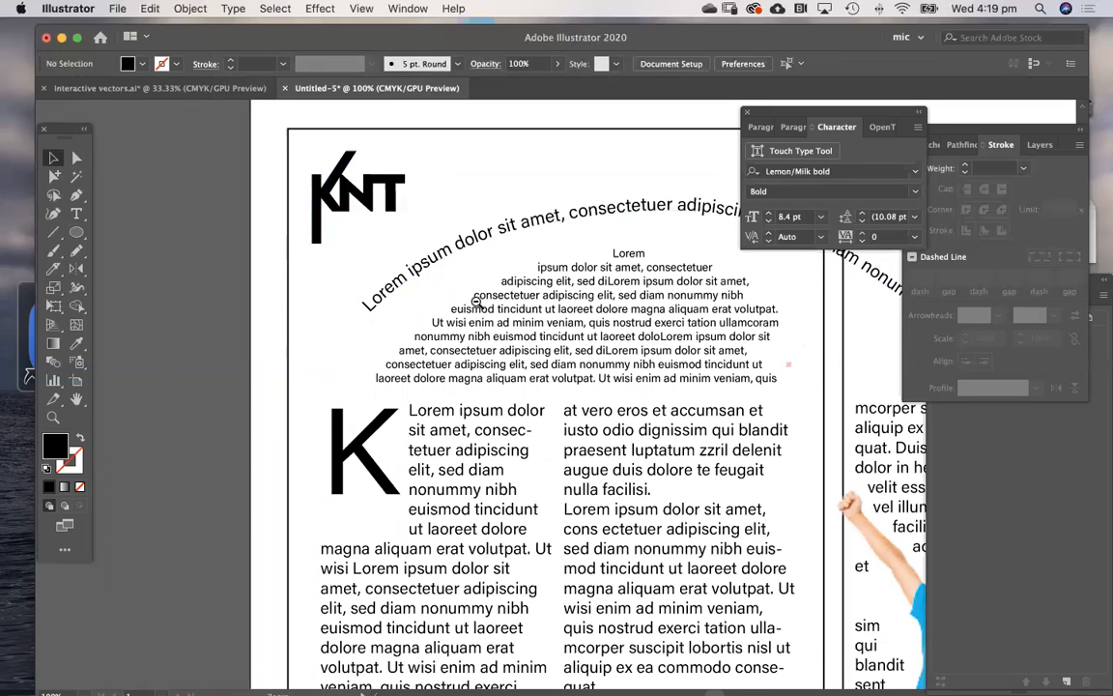
View the complete two-page layout at 66.67% with all panels hidden.
key("super+minus")
left_click_drag(634, 377, 432, 245)
key("Tab")
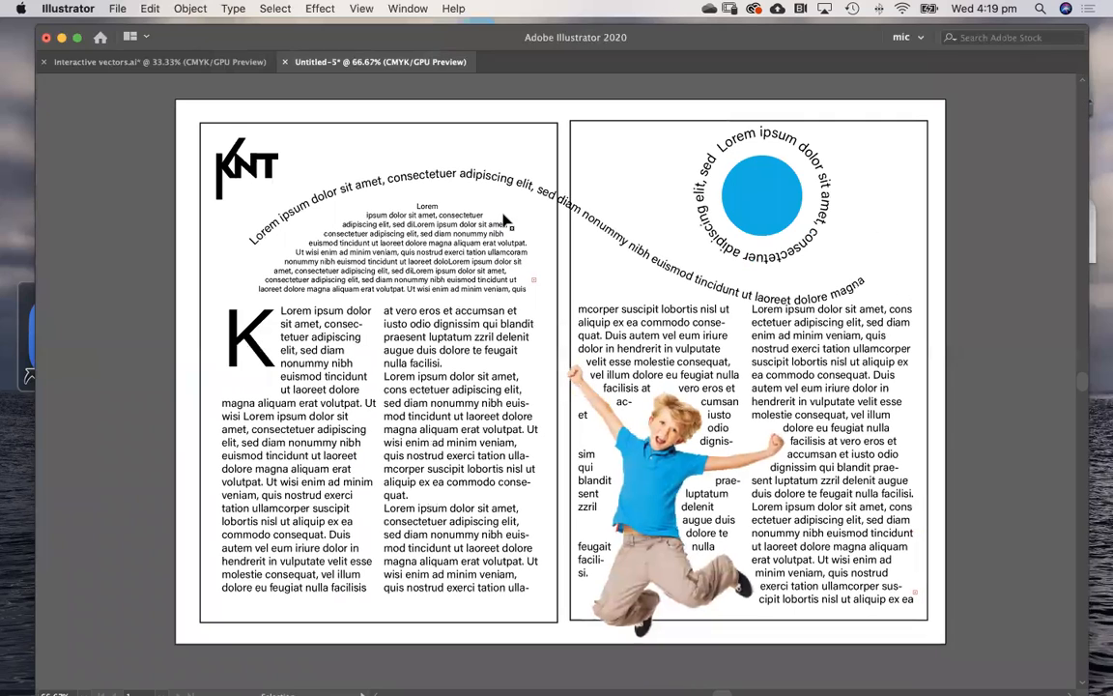